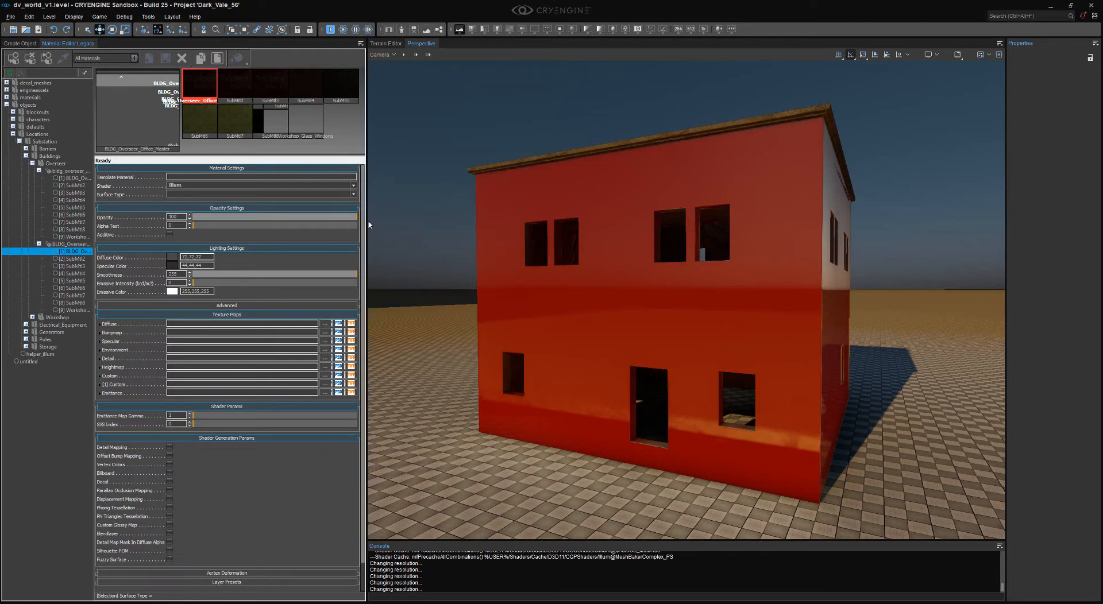
- Switch to 3ds Max and turn off the VertexPaint, VertexPaint_Blue and VertexPaint_Red modifiers on the office building
click(556, 280)
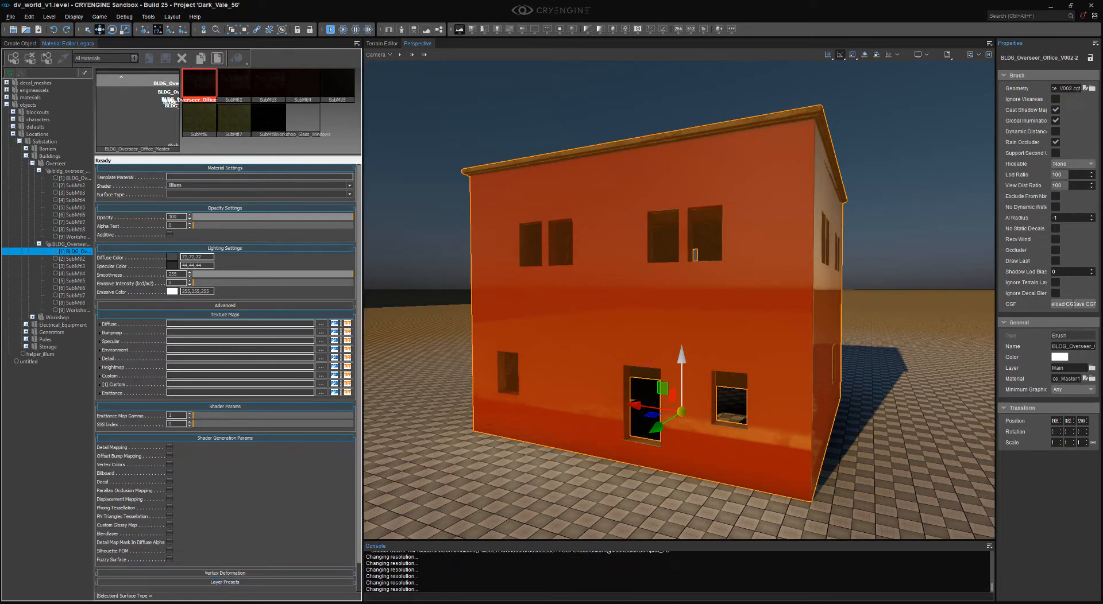
mouse_move(344, 600)
click(304, 566)
scroll(494, 385, down, 3)
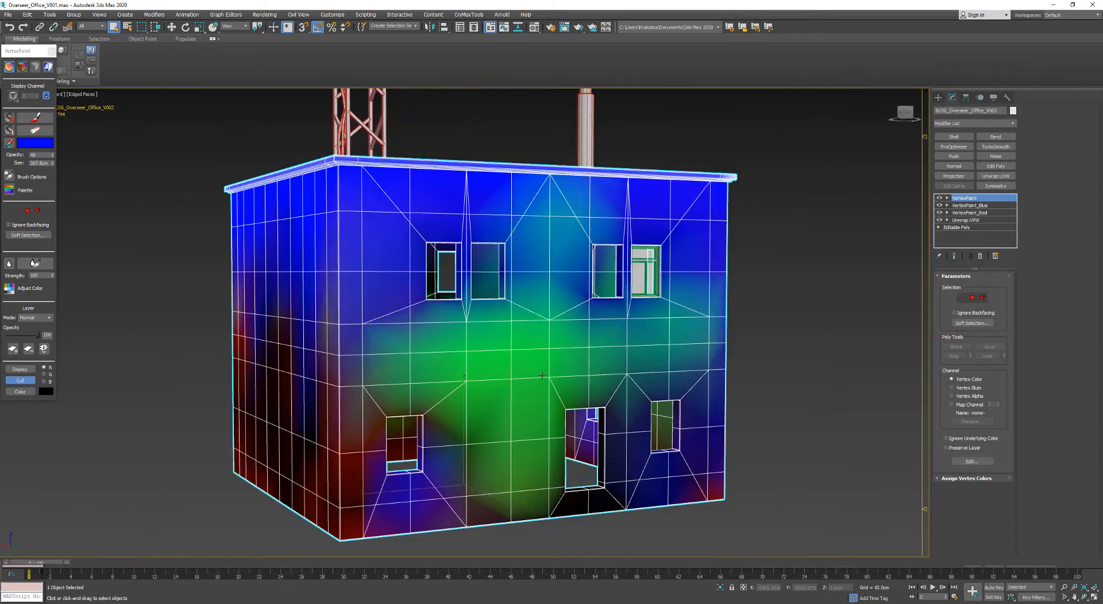
scroll(494, 385, up, 2)
mouse_move(494, 385)
alt+middle_down()
mouse_move(492, 353)
mouse_move(519, 381)
mouse_move(504, 400)
alt+middle_up()
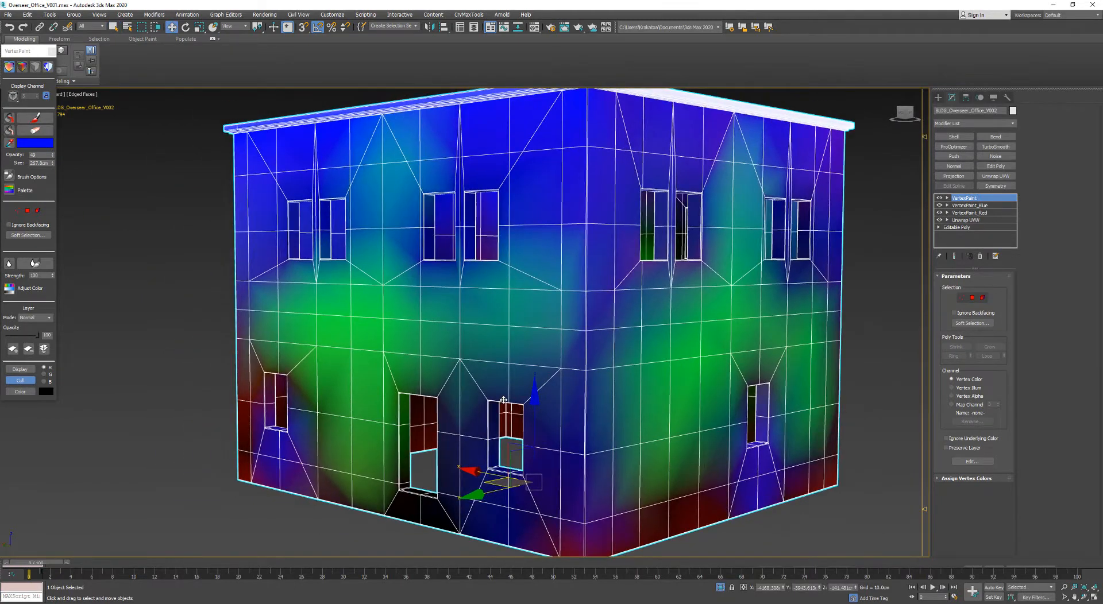
click(940, 198)
click(940, 205)
click(940, 213)
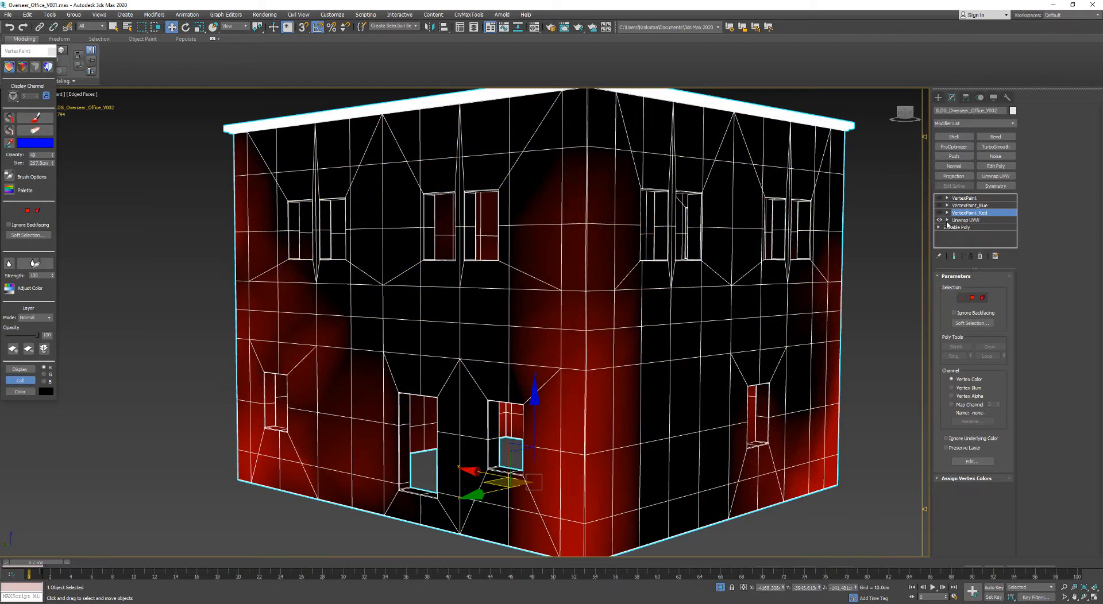
alt+middle_drag(526, 328, 593, 384)
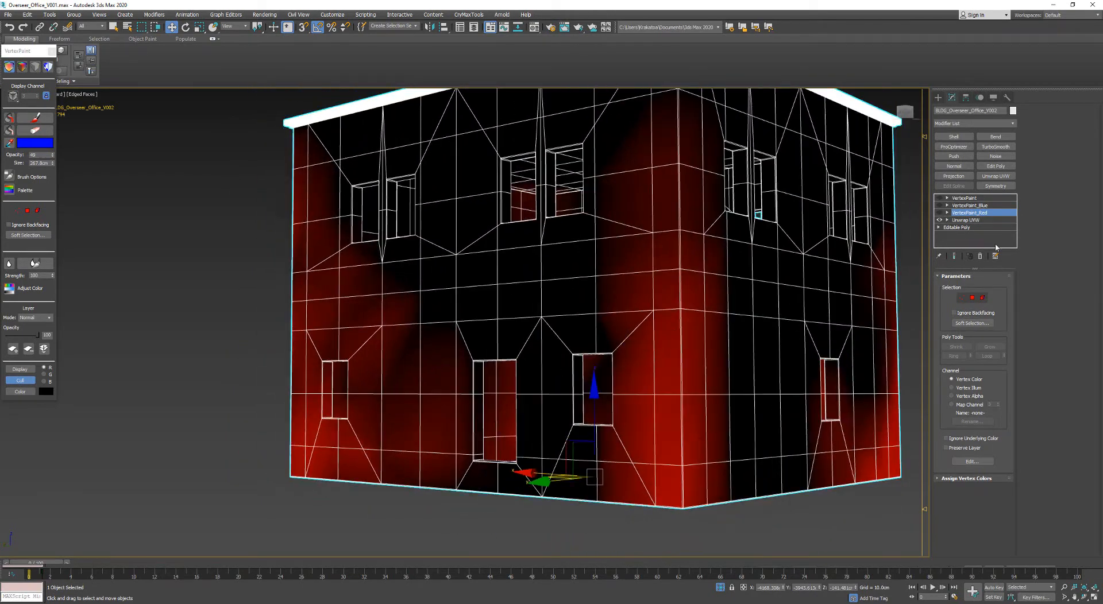
- Turn the VertexPaint_Red modifier back on and examine its painting on the building's walls
click(940, 213)
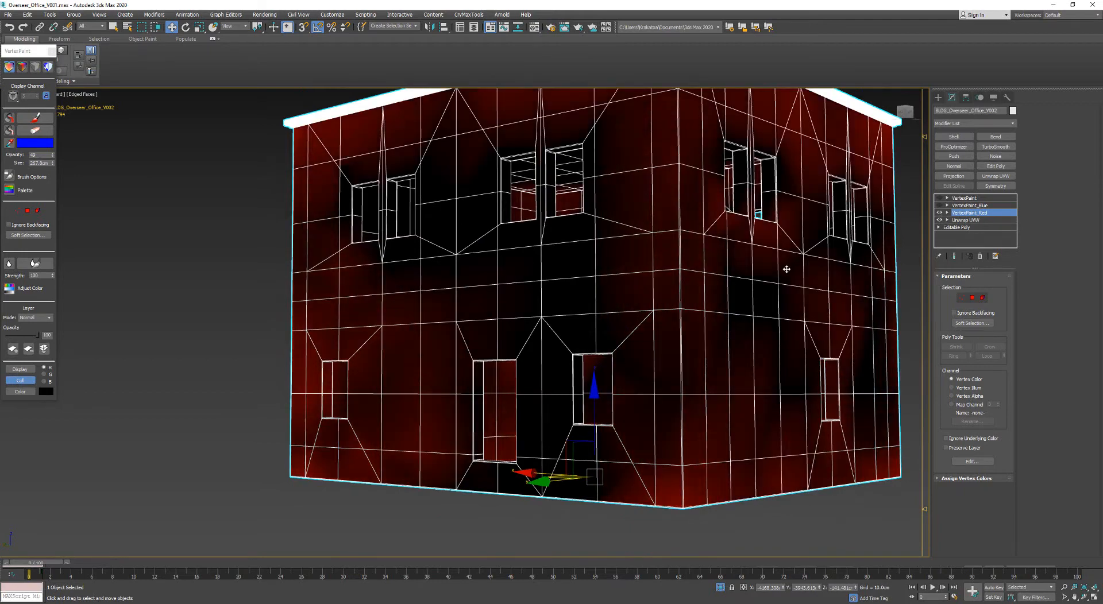
middle_drag(786, 266, 771, 279)
scroll(646, 281, down, 3)
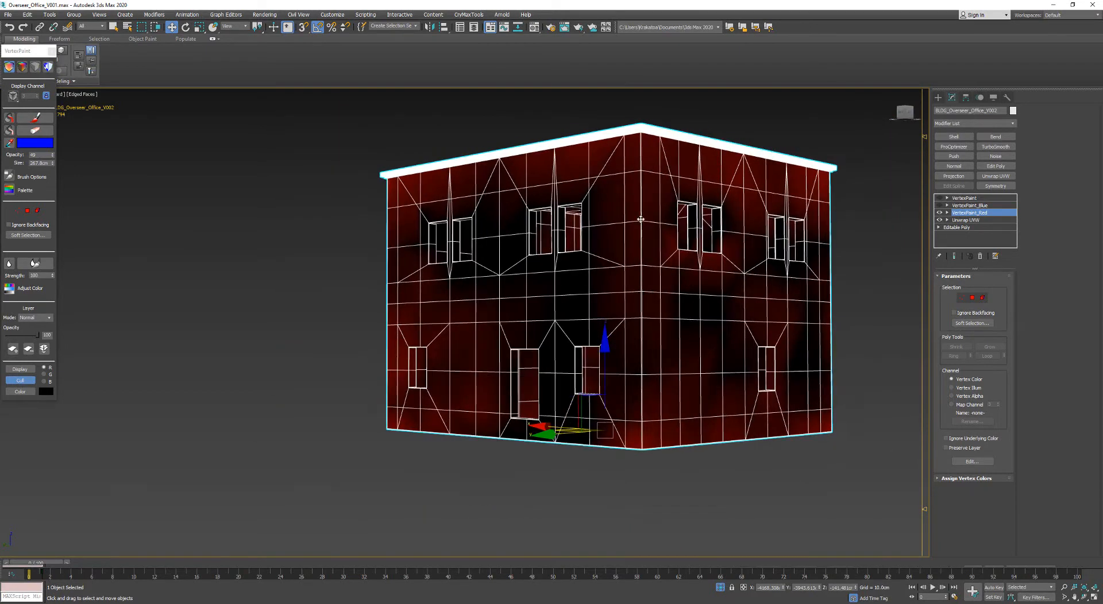
alt+middle_drag(597, 365, 569, 365)
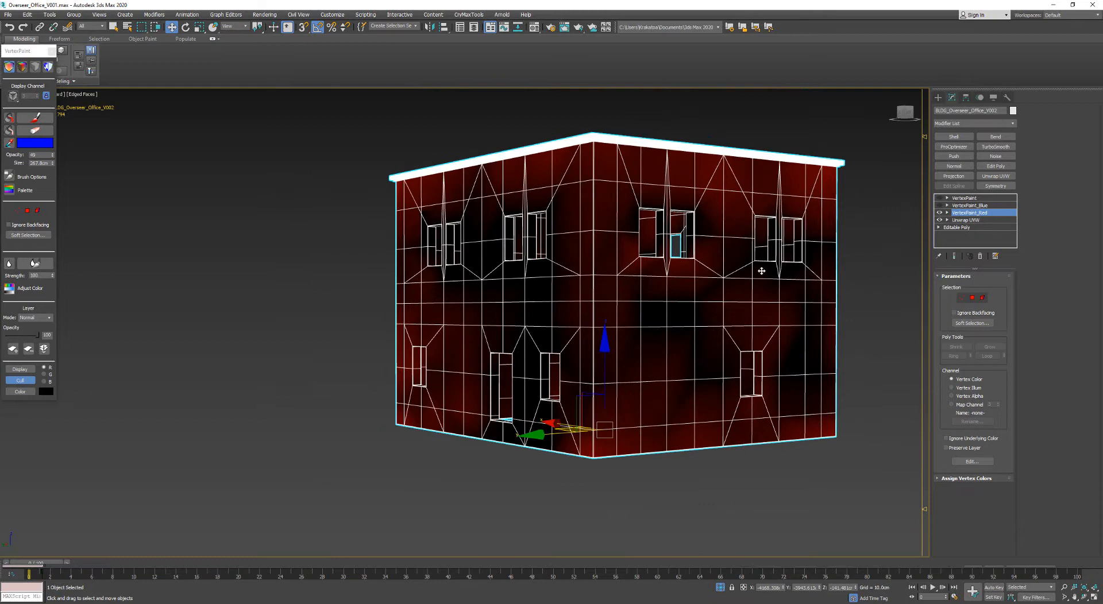
middle_drag(735, 236, 732, 236)
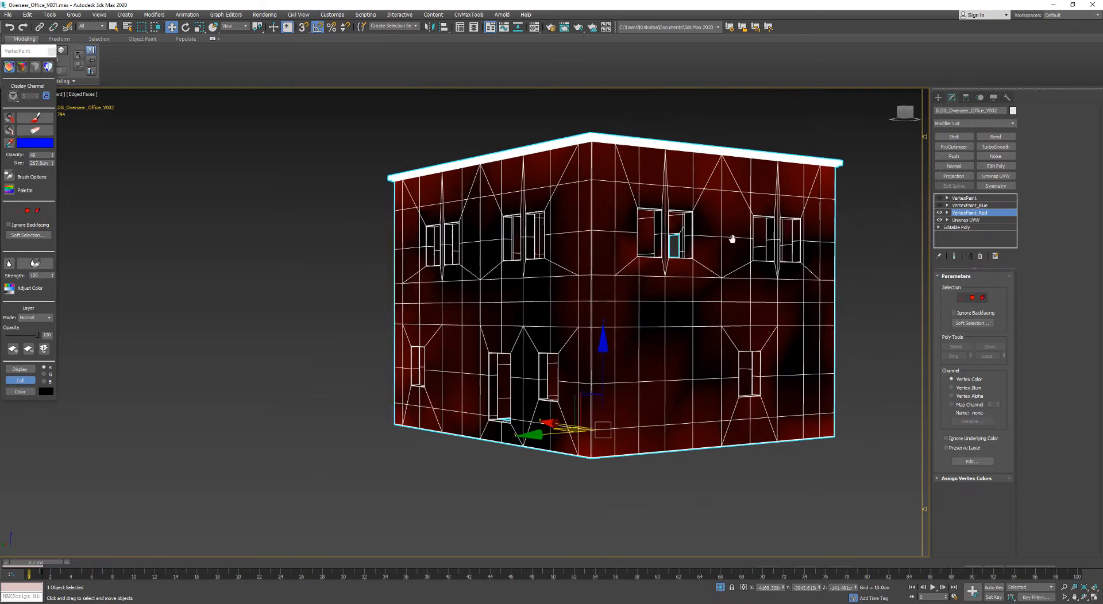
- Turn the VertexPaint_Blue modifier back on, select it and examine the blue painting around the building
click(939, 206)
click(969, 205)
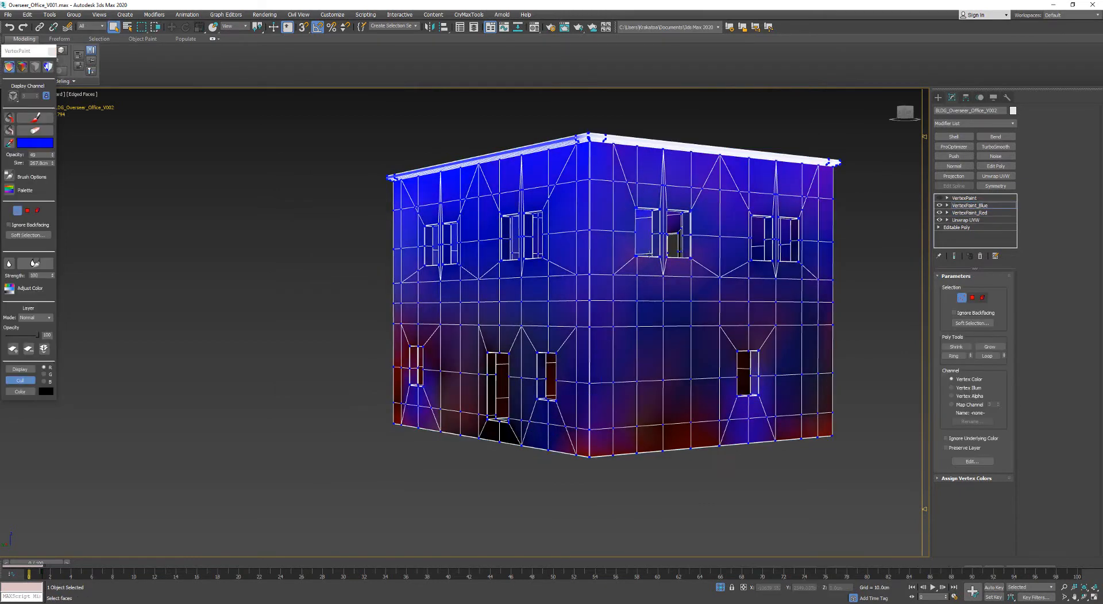
alt+middle_drag(569, 239, 596, 238)
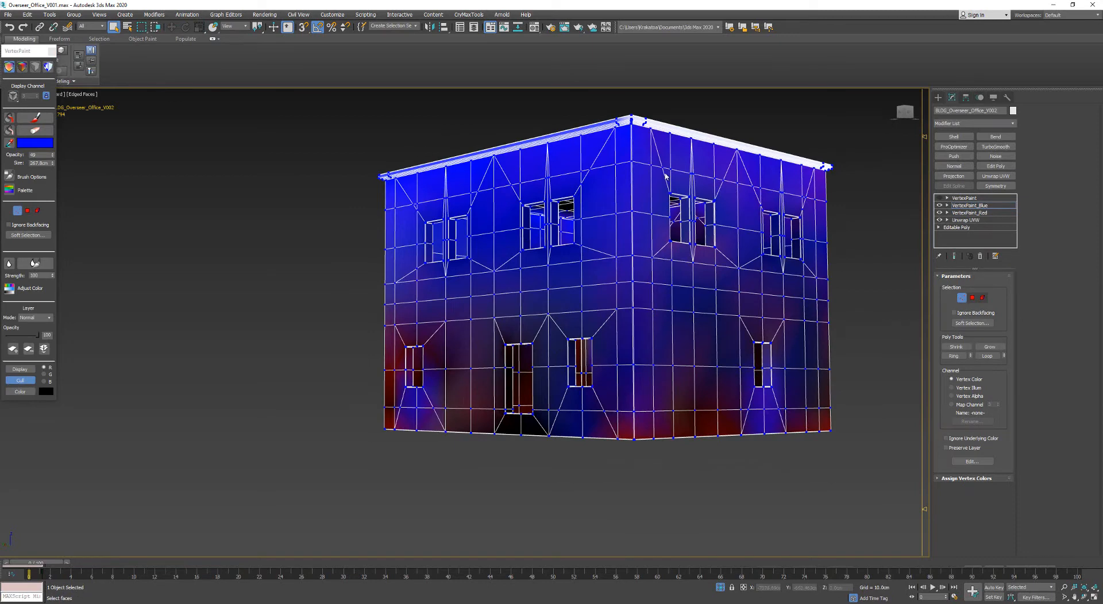
alt+middle_drag(651, 212, 466, 162)
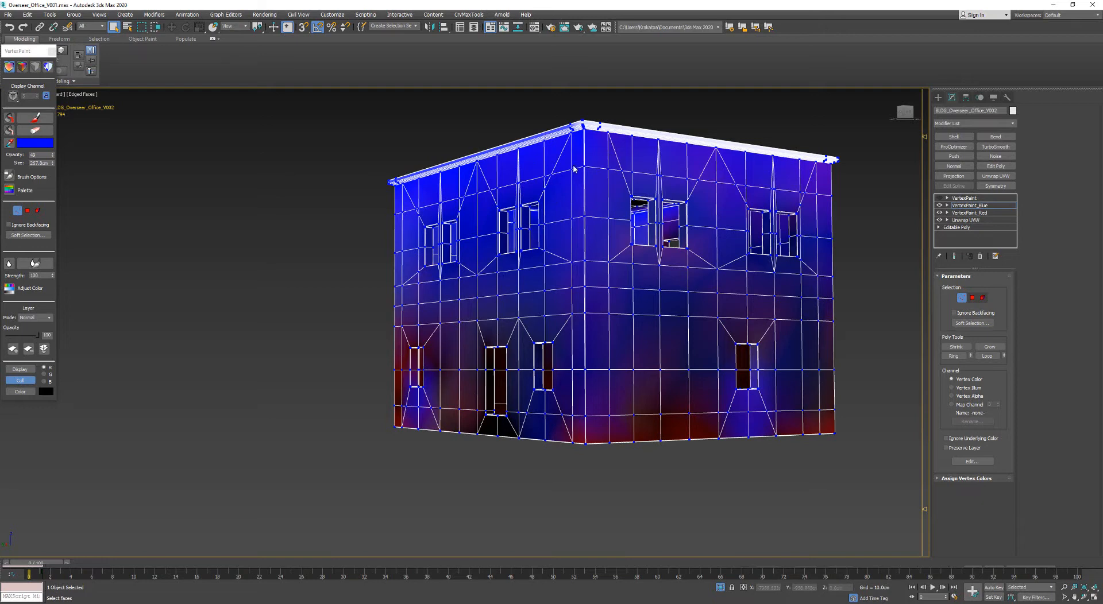
alt+middle_drag(573, 168, 500, 202)
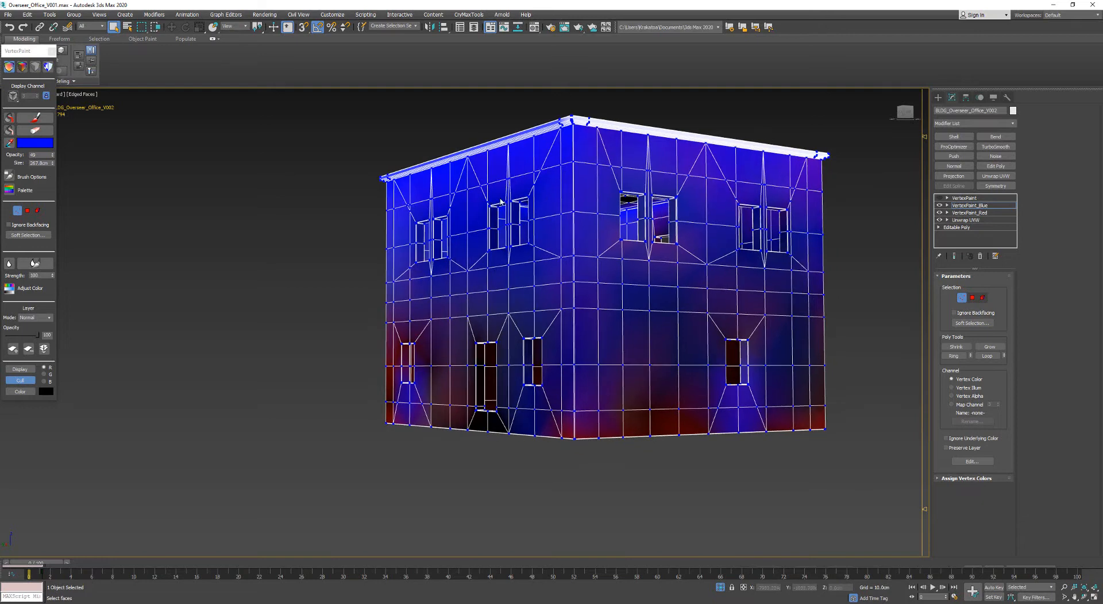
- Turn the uppermost VertexPaint modifier back on and examine the combined red, green and blue vertex colours on the walls
click(960, 205)
click(954, 198)
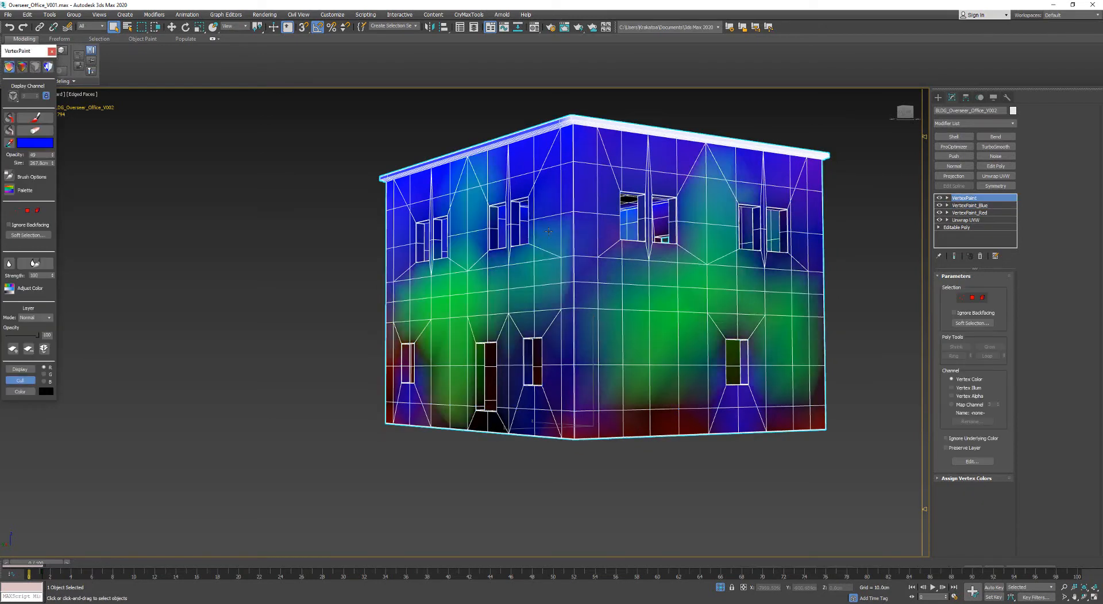
alt+middle_drag(505, 275, 534, 184)
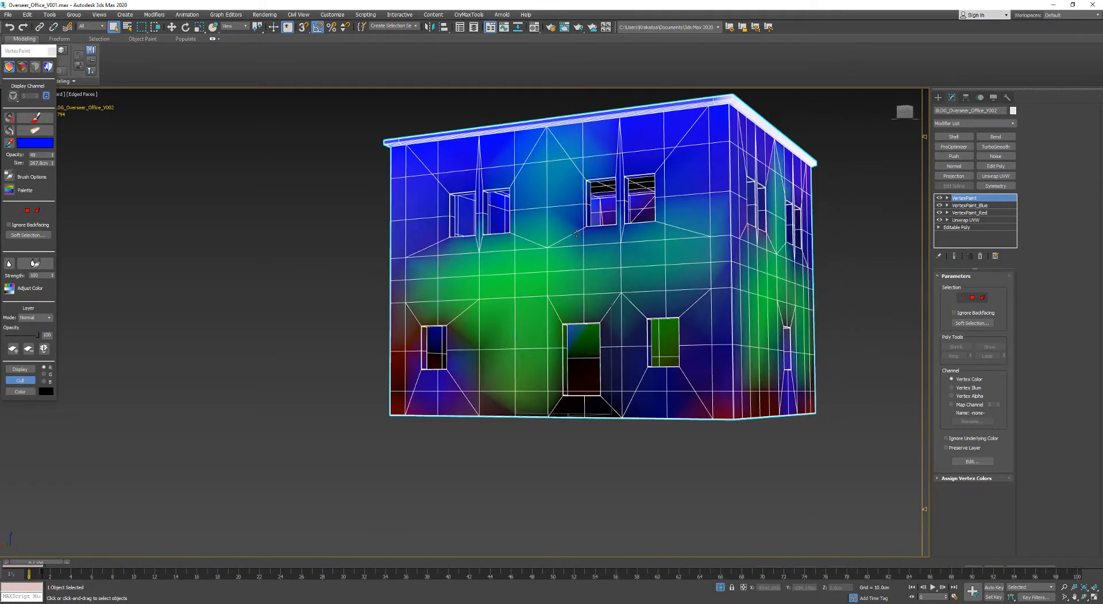
alt+middle_drag(610, 286, 660, 286)
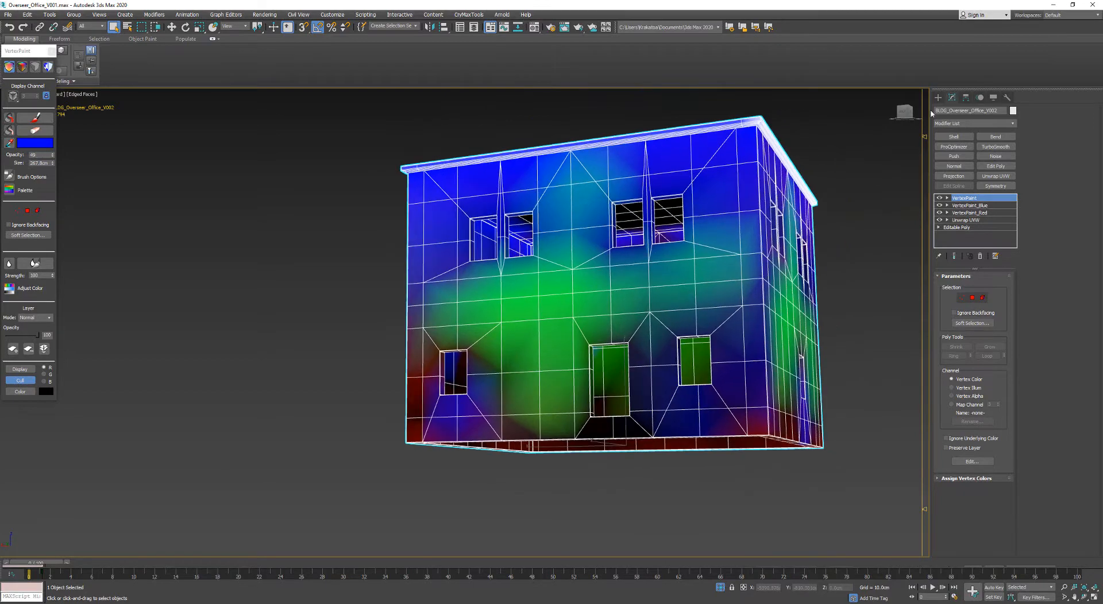
click(1007, 97)
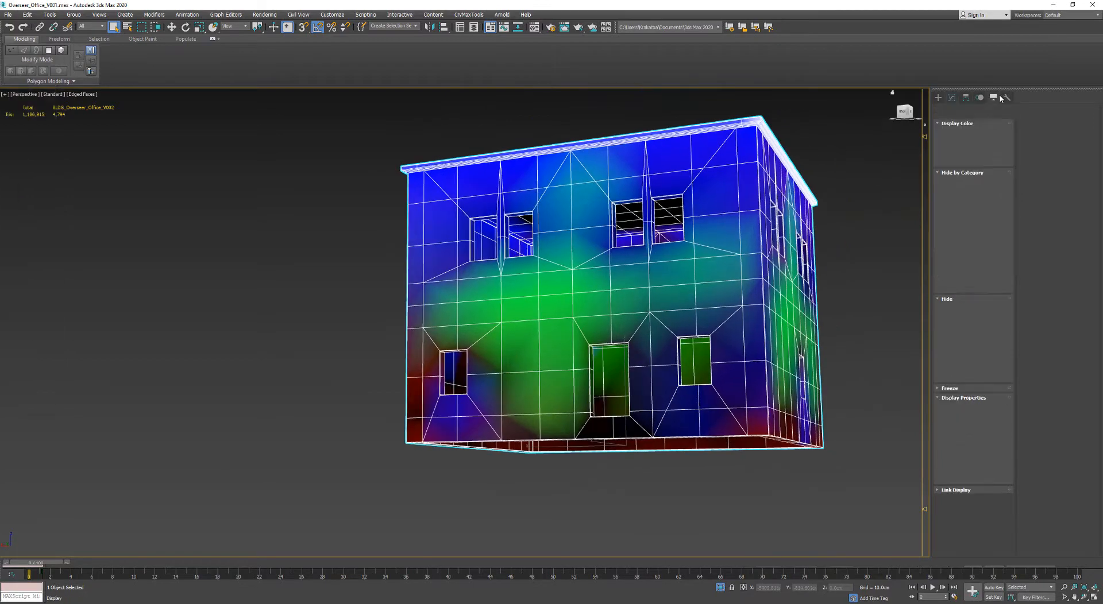
- Switch to CRYENGINE, select the office building and change its first sub-material's shader to TriBlend
click(1048, 7)
right_drag(676, 287, 547, 135)
click(571, 102)
scroll(571, 173, down, 8)
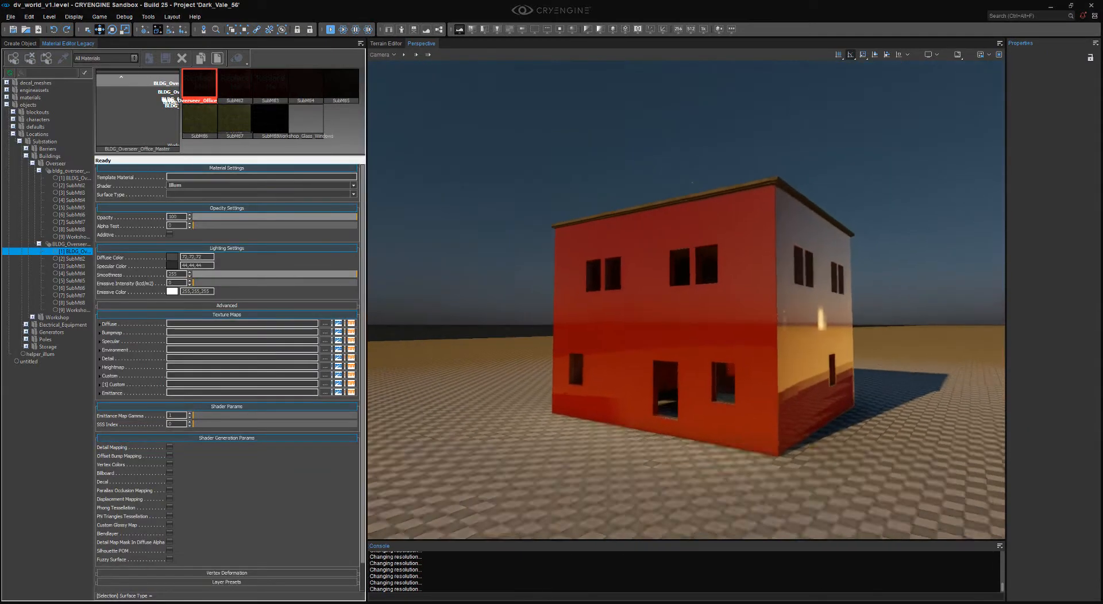
scroll(681, 203, up, 3)
right_drag(680, 203, 660, 171)
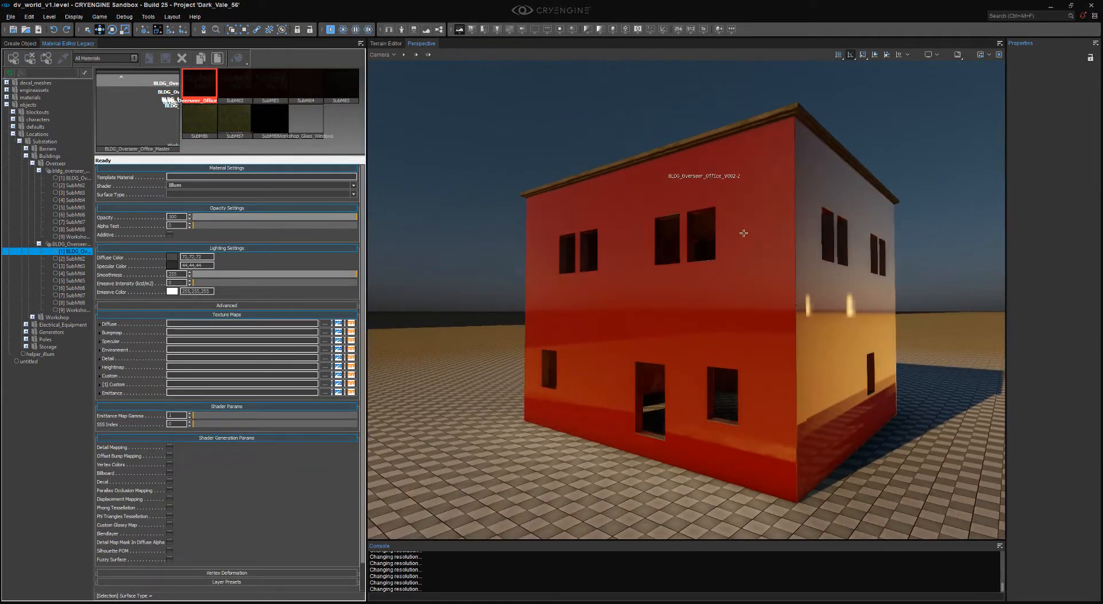
click(594, 327)
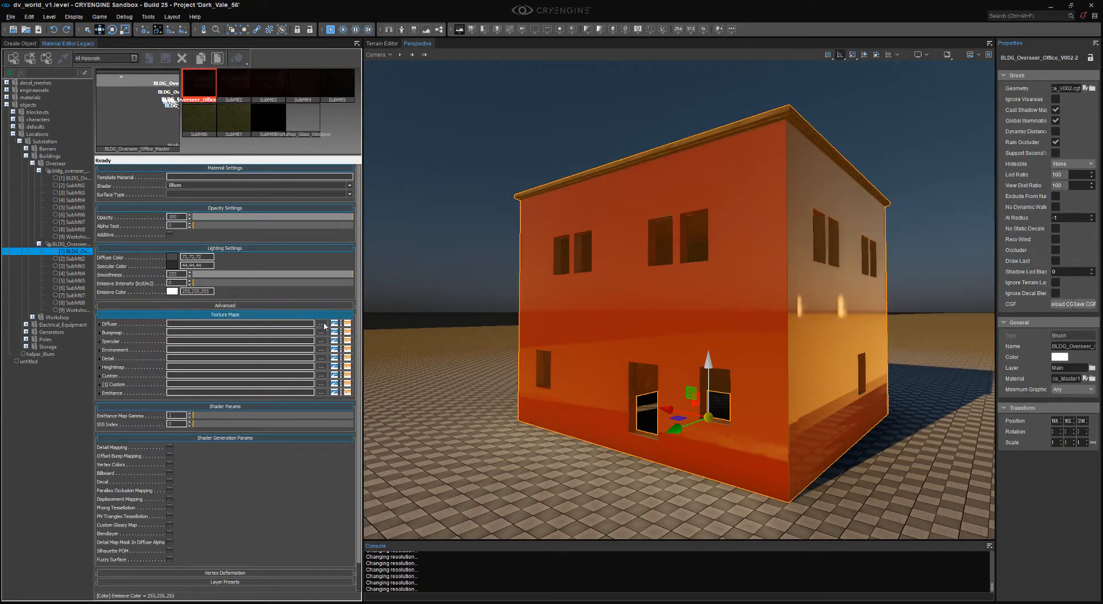
click(194, 186)
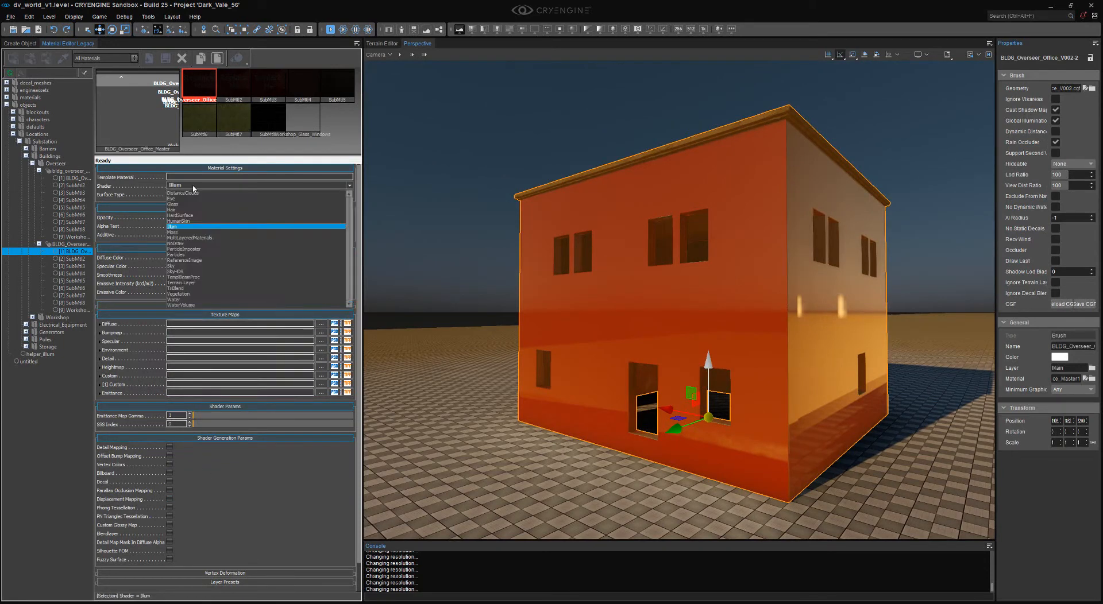
click(188, 289)
right_drag(453, 362, 454, 361)
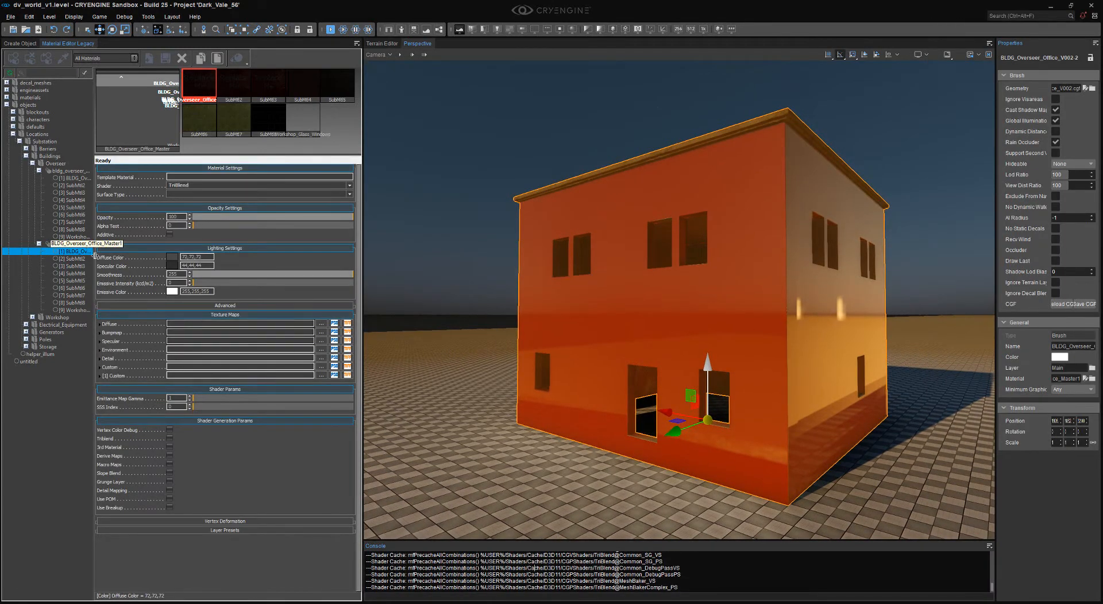
- Assign brick_messy_a_painted_diff from the generic Brick_Messy texture folder as the sub-material's Diffuse map
click(321, 324)
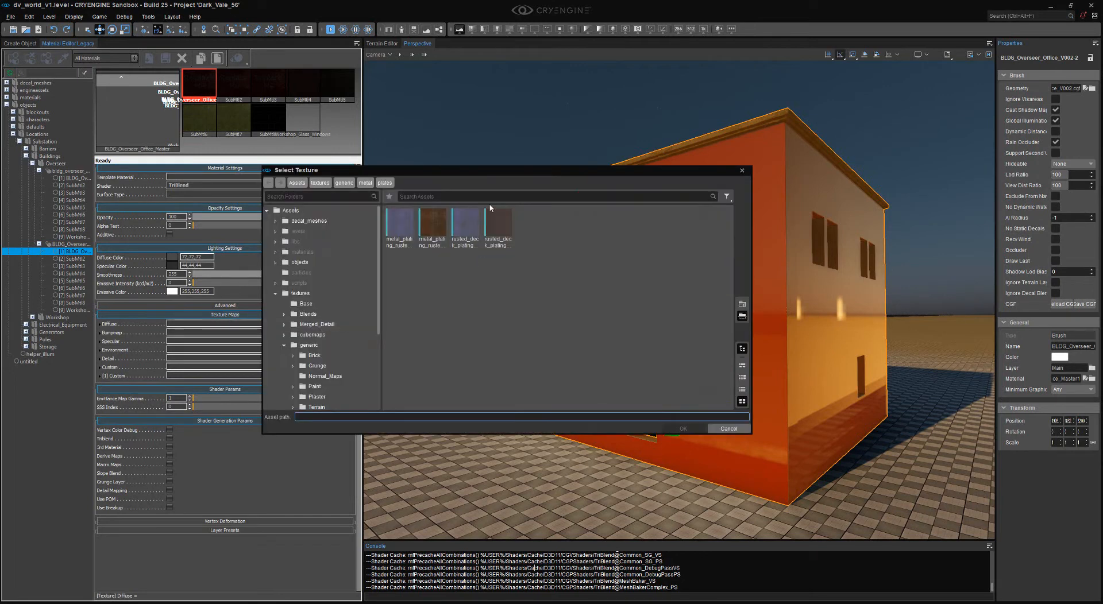
click(346, 183)
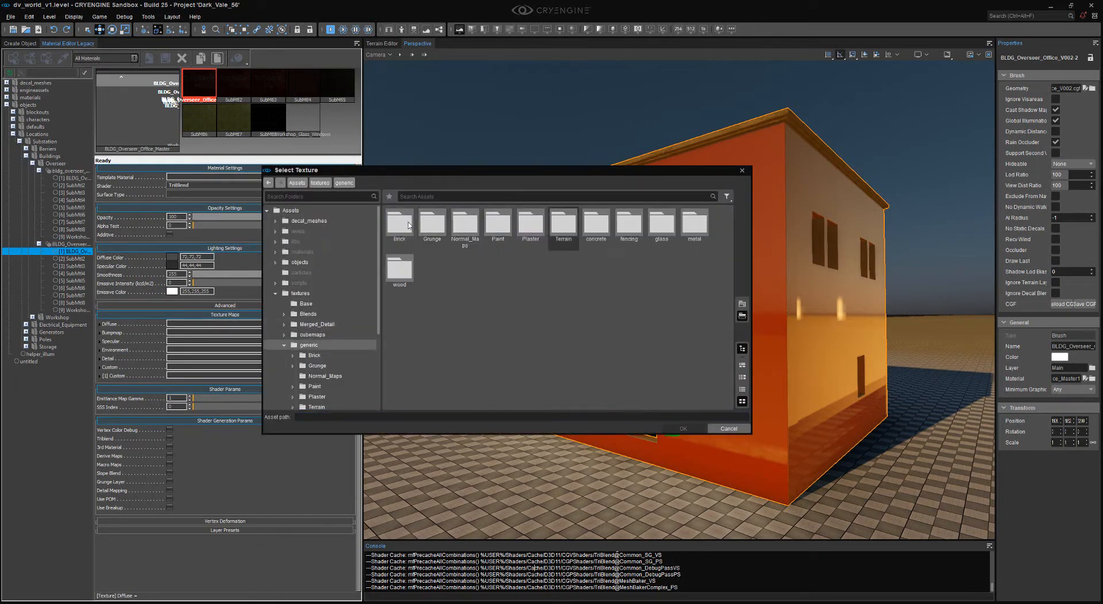
double_click(400, 227)
double_click(399, 227)
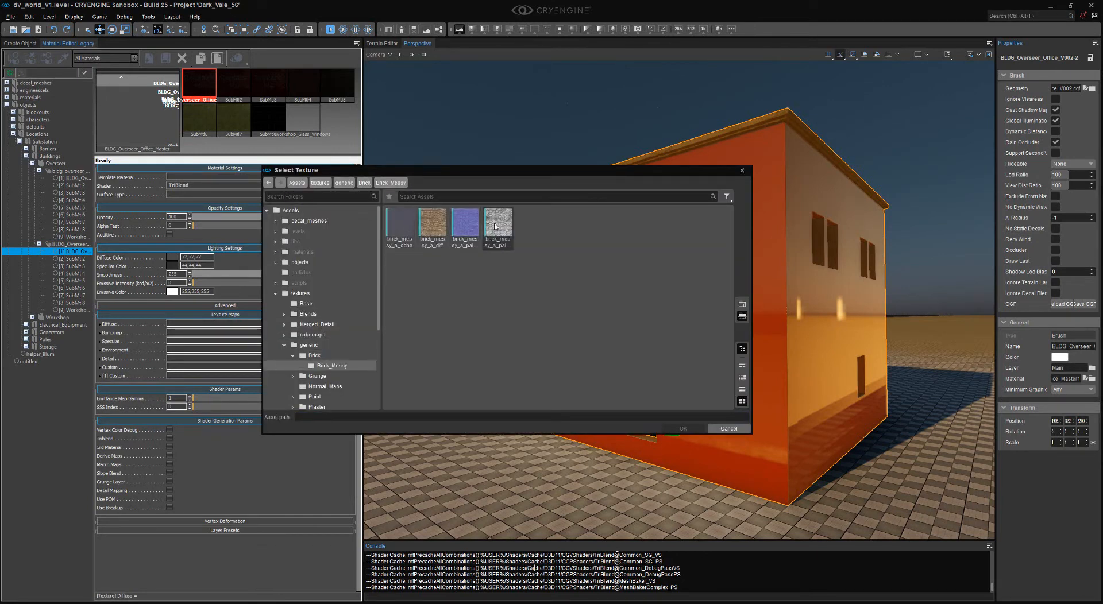
double_click(496, 227)
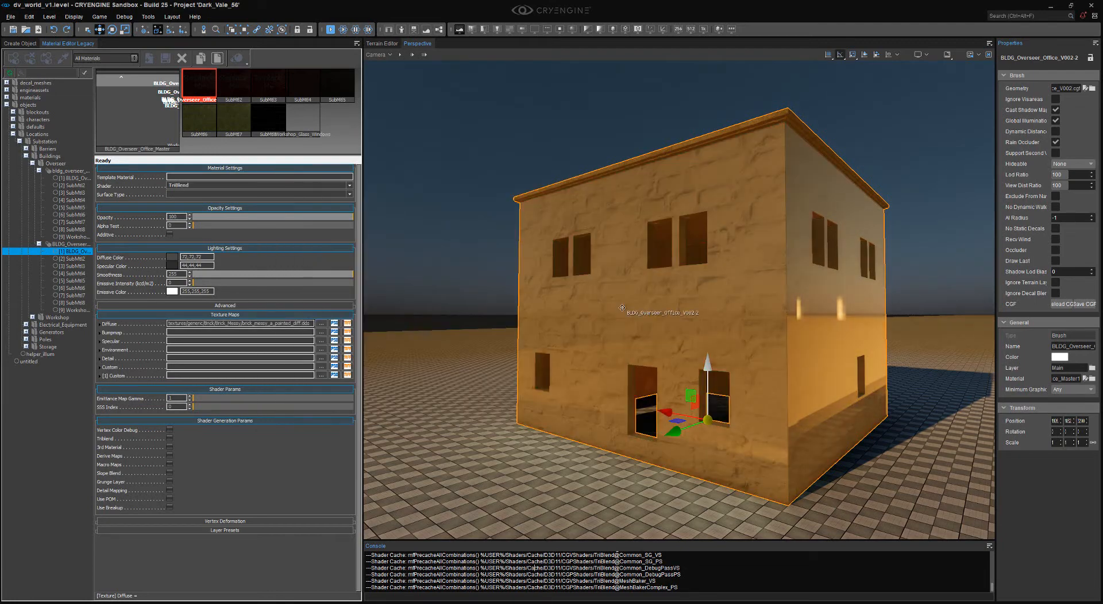
- Reuse the Diffuse path to set the Bumpmap to brick_messy_a_painted_ddna.dds, then deselect the building
double_click(270, 324)
key(ctrl+c)
click(269, 333)
key(ctrl+v)
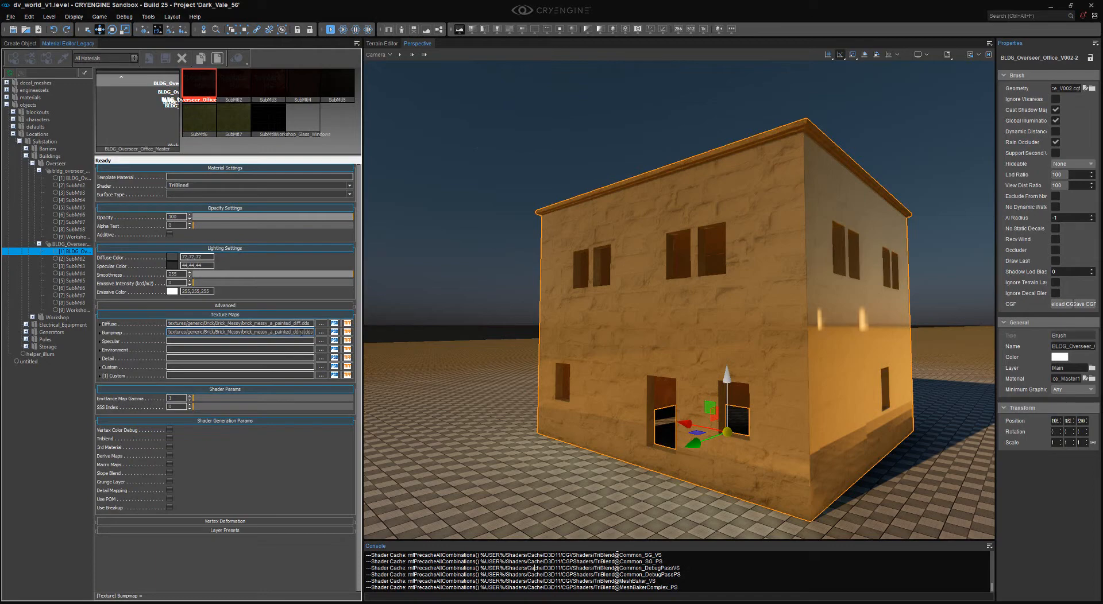
key(Return)
right_drag(546, 344, 551, 357)
key(w)
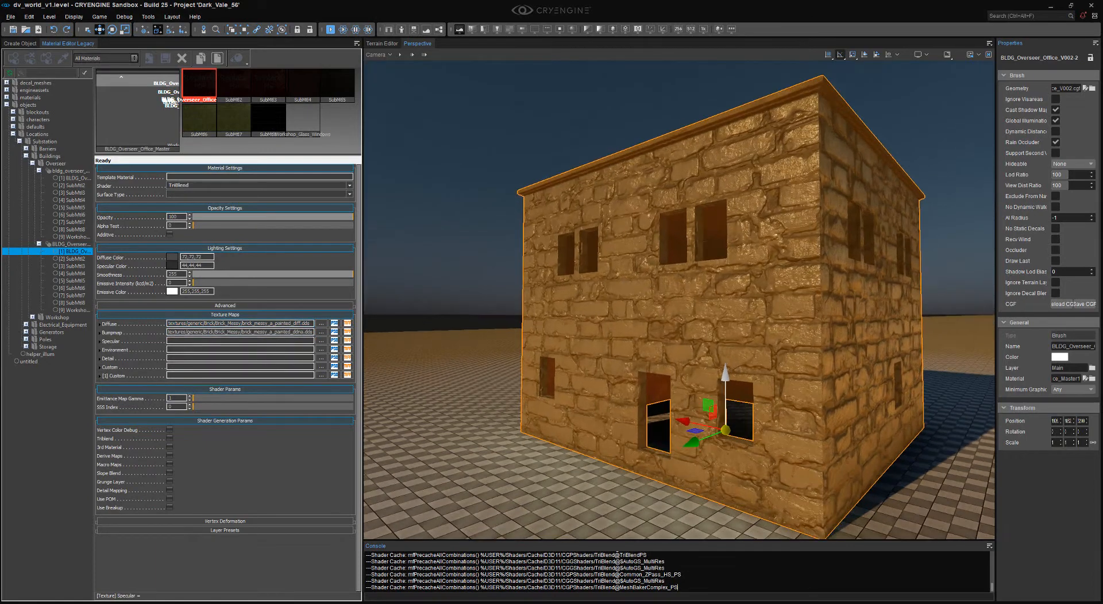
click(597, 154)
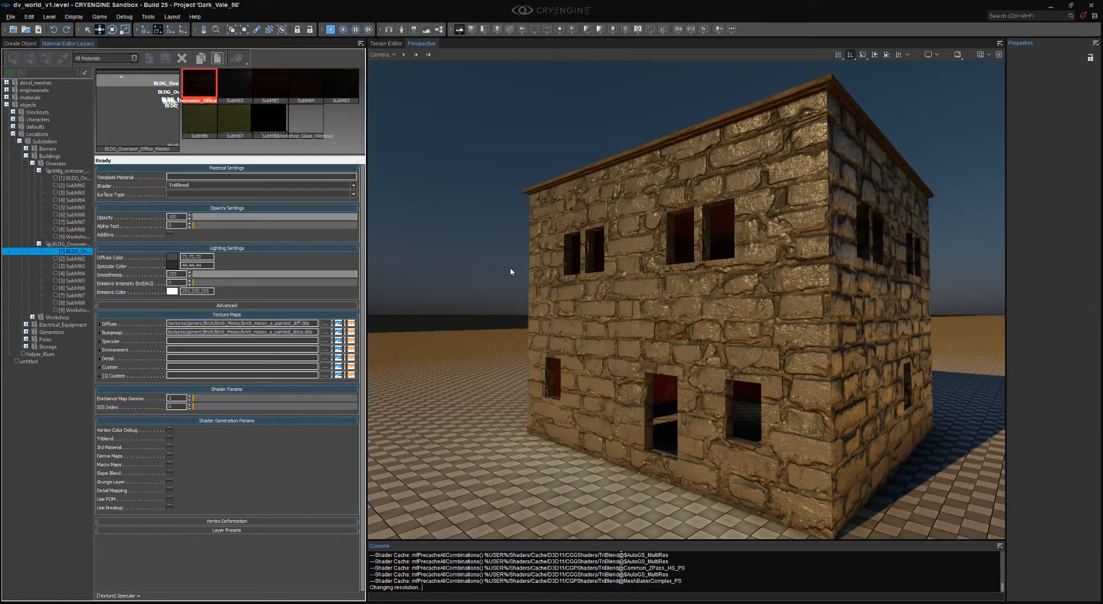
- Preview the Diffuse texture's alpha channel
mouse_move(287, 325)
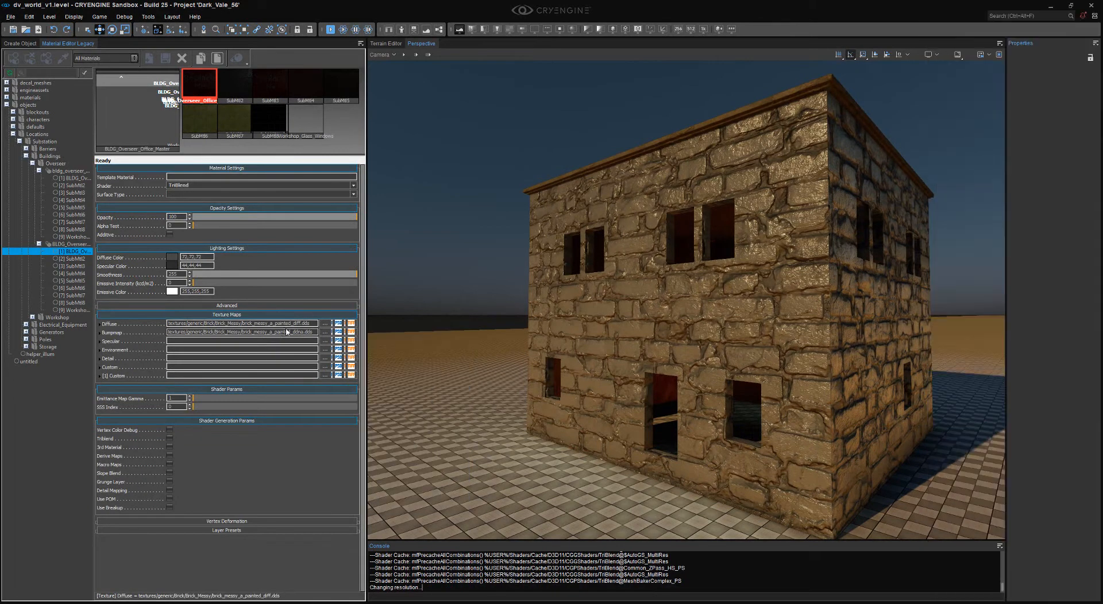
mouse_move(116, 326)
key(alt)
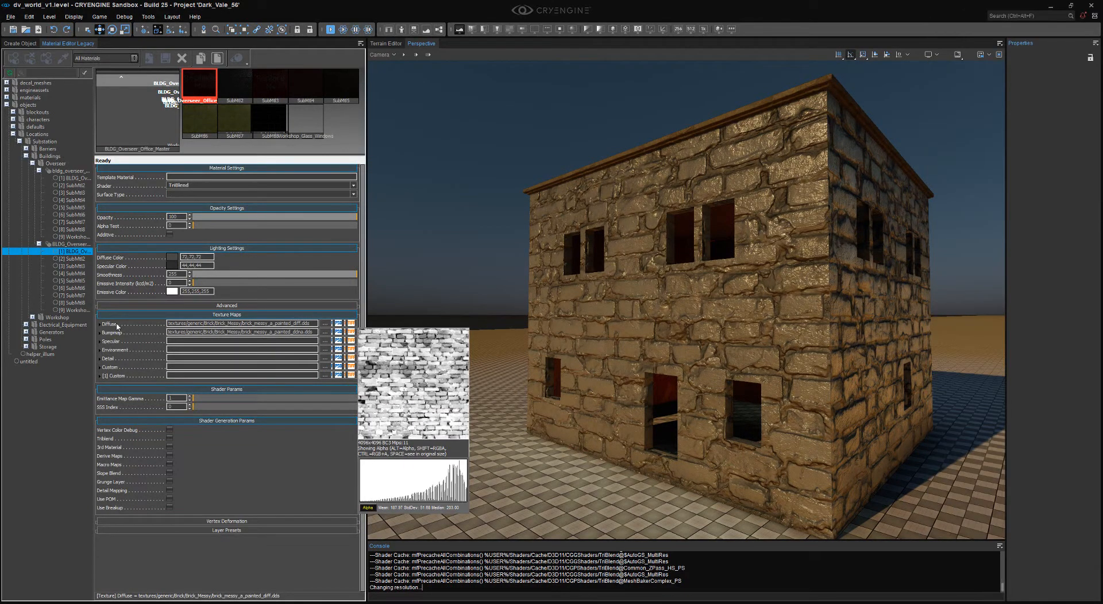
key(alt)
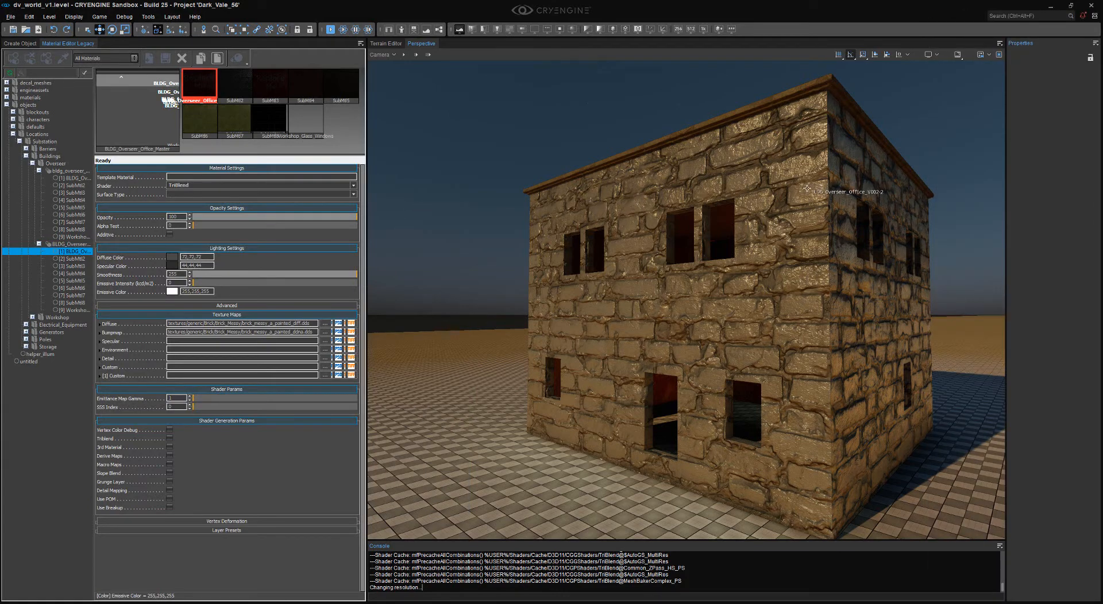
- Bring up the Level Explorer window and move it clear of the main viewport
scroll(668, 219, up, 2)
mouse_move(540, 603)
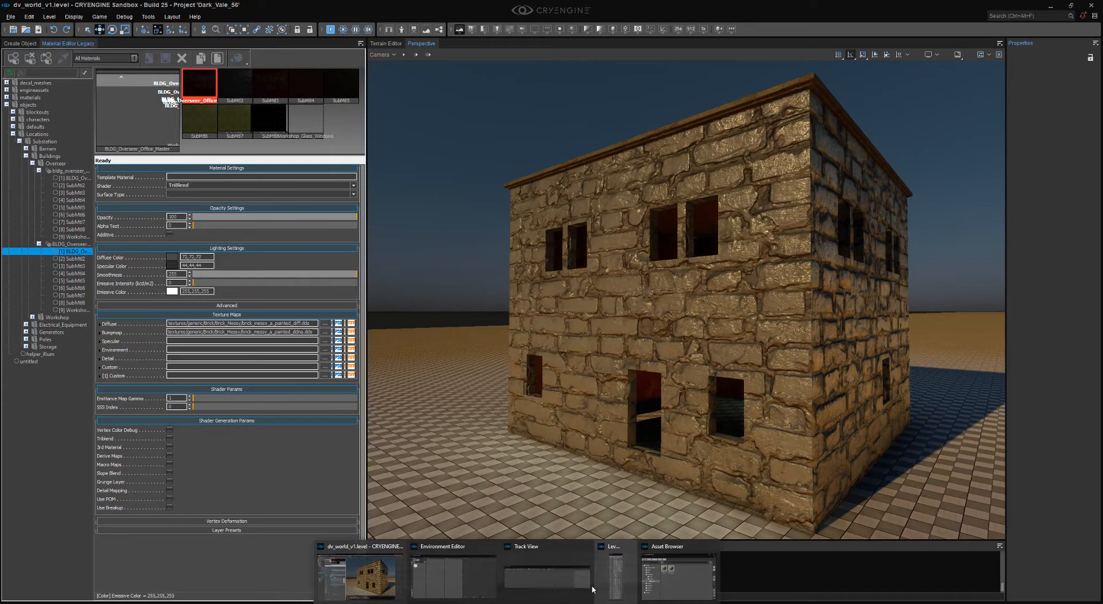
click(622, 583)
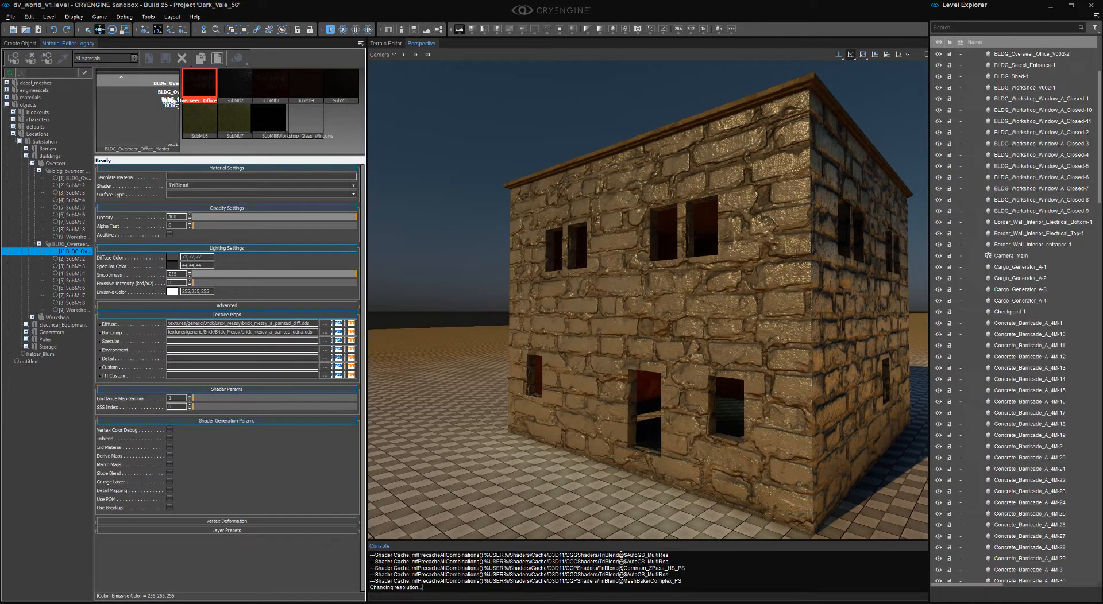
drag(992, 8, 1102, 155)
scroll(620, 226, up, 1)
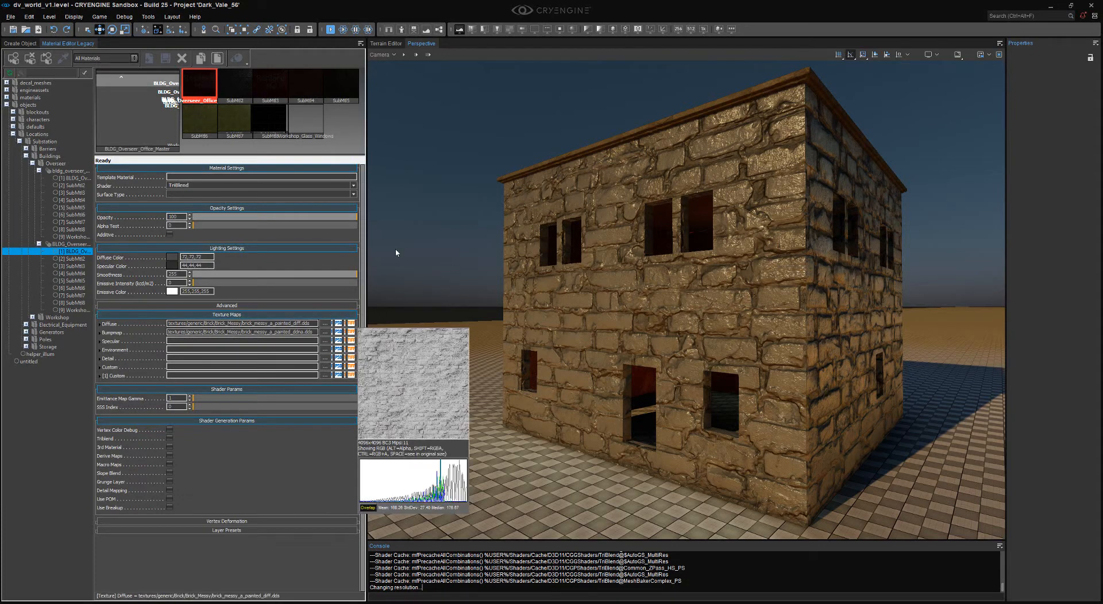
- Enable the TriBlend shader generation option on the overseer office's brick sub-material
right_drag(717, 142, 718, 127)
right_drag(574, 231, 557, 256)
key(d)
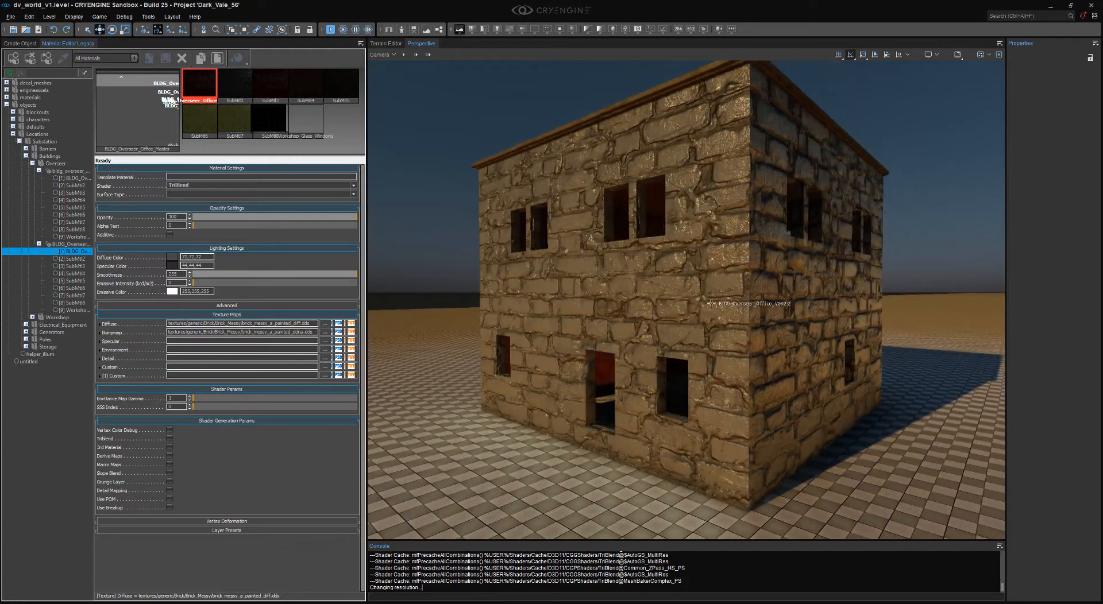
key(a)
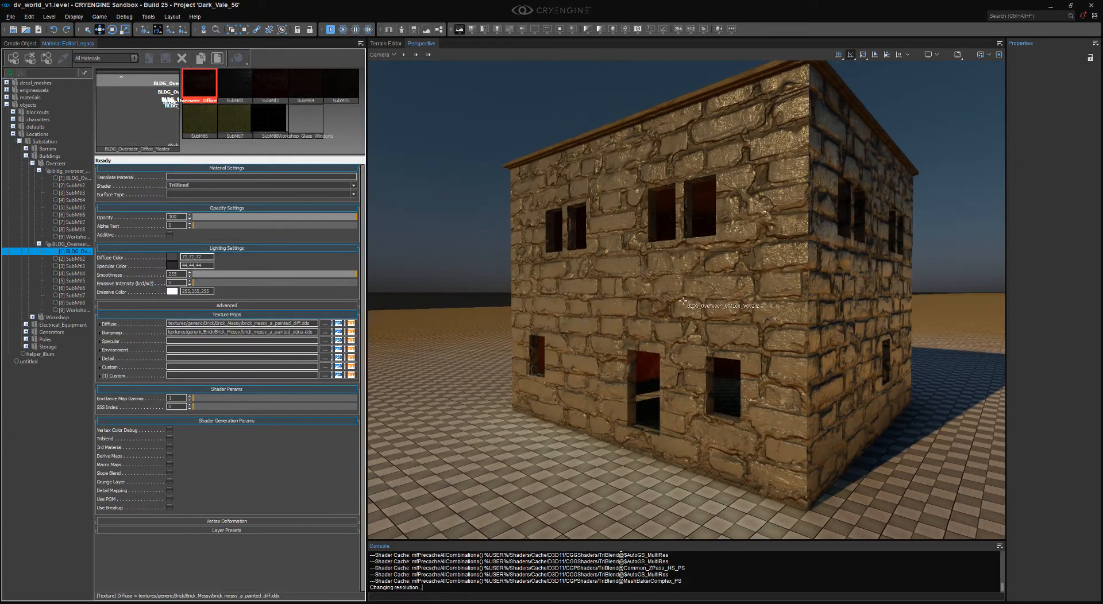
right_drag(602, 236, 583, 249)
key(w)
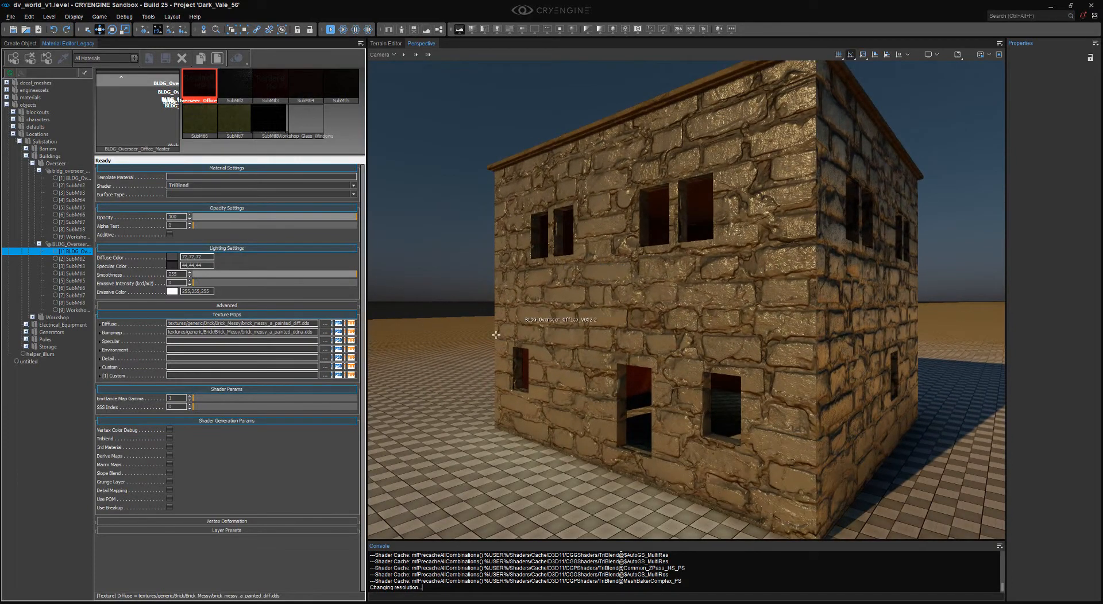
right_drag(648, 322, 660, 328)
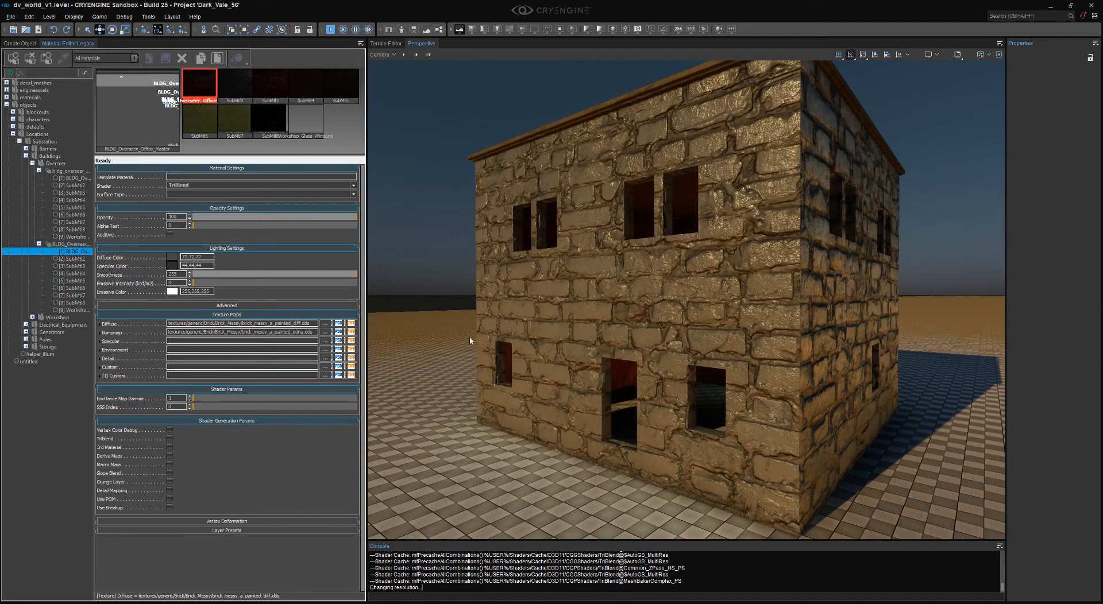
click(170, 438)
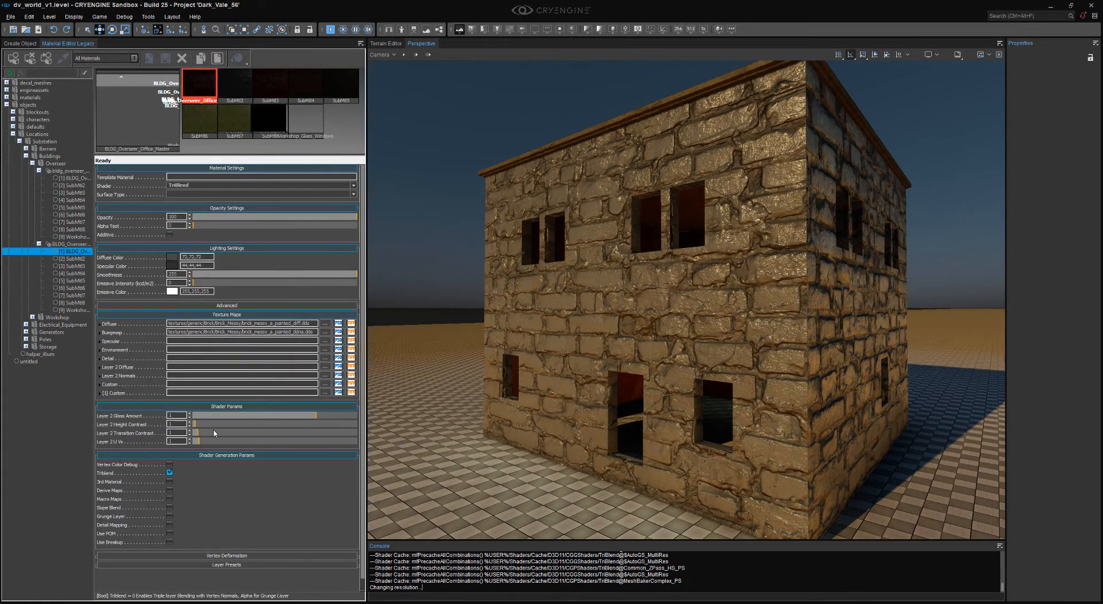
- Inspect the building's corner walls in the Albedo debug view, and return to normal shading
right_drag(579, 335, 810, 250)
key(s)
key(w)
key(a)
key(s)
key(s)
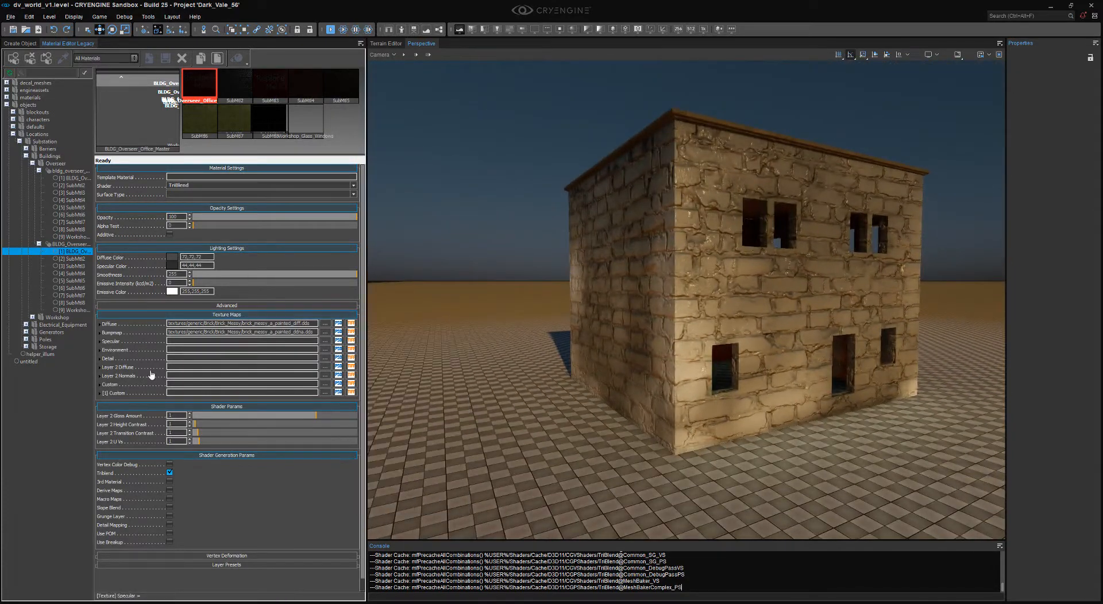
key(a)
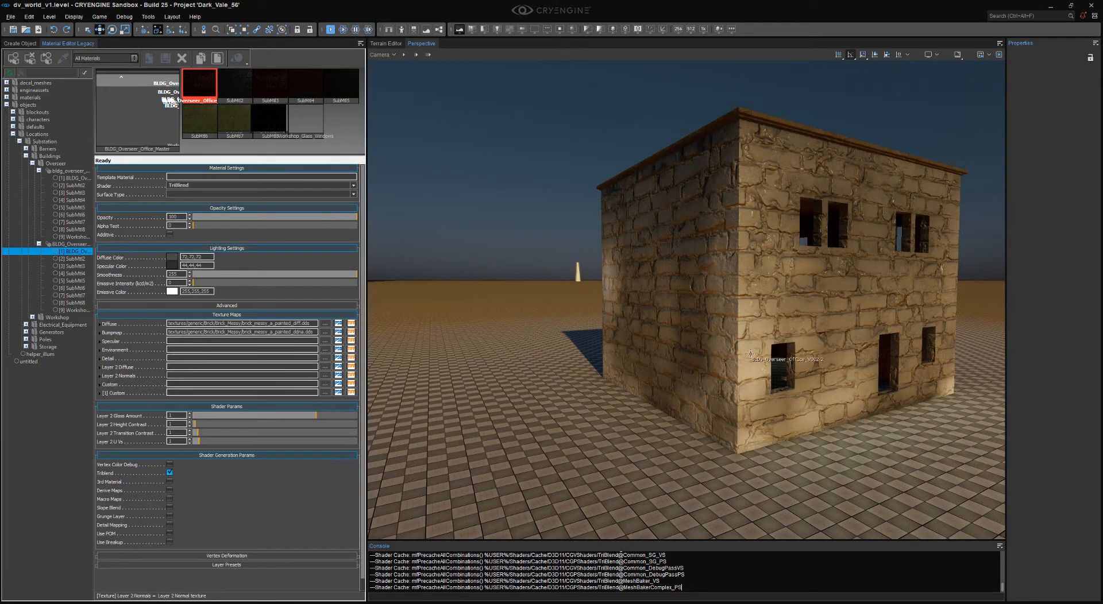
right_drag(785, 362, 850, 370)
key(a)
key(w)
click(510, 30)
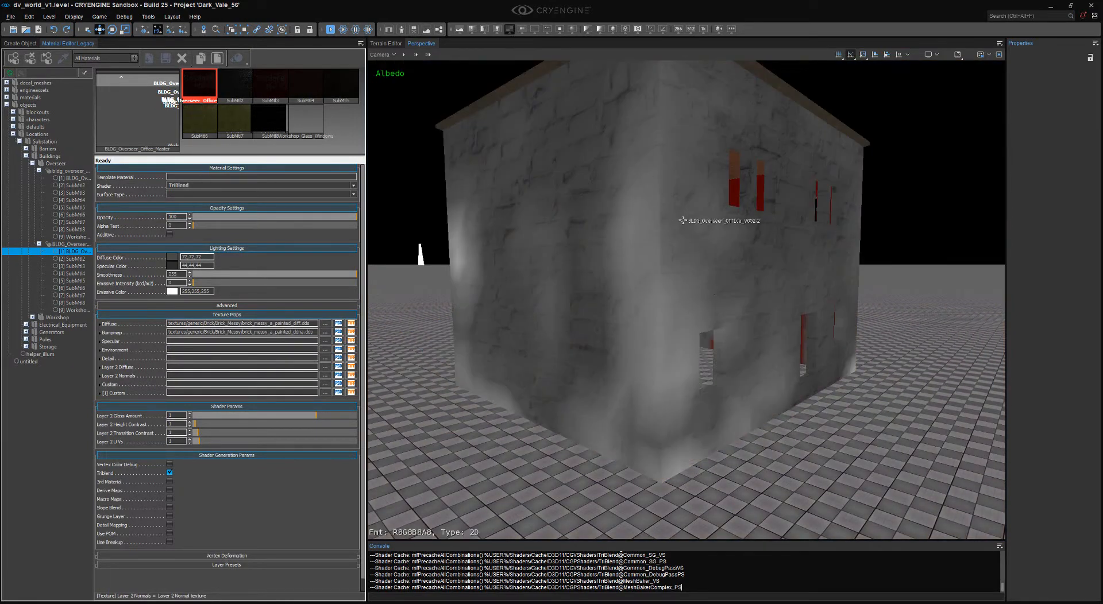
click(458, 31)
- Turn on Vertex Color Debug for the brick sub-material
key(d)
right_drag(738, 207, 692, 208)
key(d)
key(s)
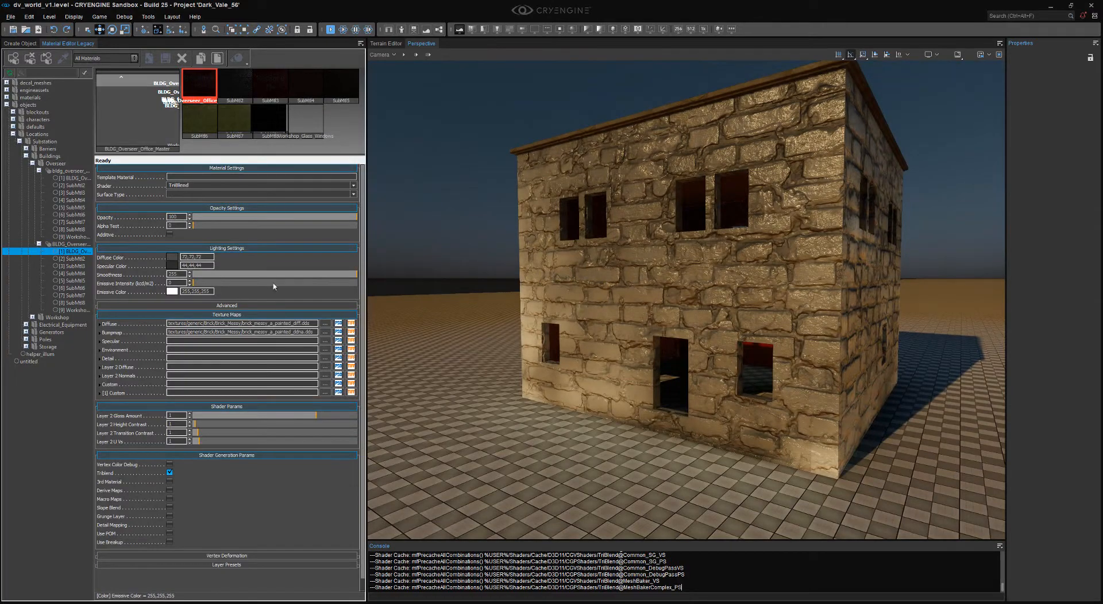
click(169, 464)
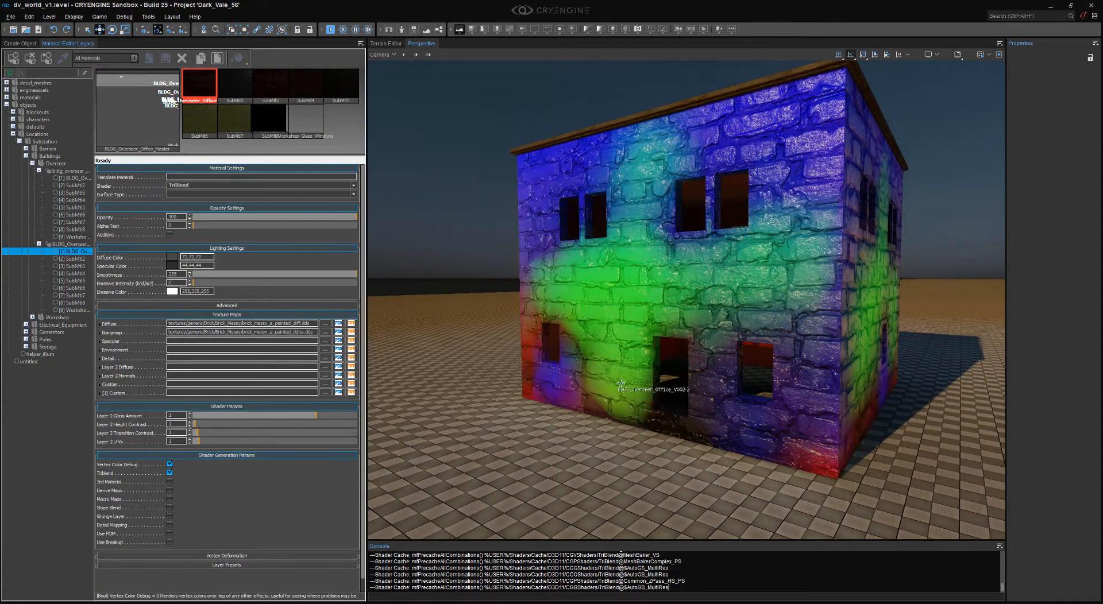
- Examine the painted vertex colors across the building's walls, and turn Vertex Color Debug off
key(d)
mouse_move(620, 383)
right_down()
mouse_move(575, 383)
mouse_move(649, 383)
mouse_move(620, 383)
right_up()
key(a)
key(a)
key(s)
key(d)
key(w)
key(s)
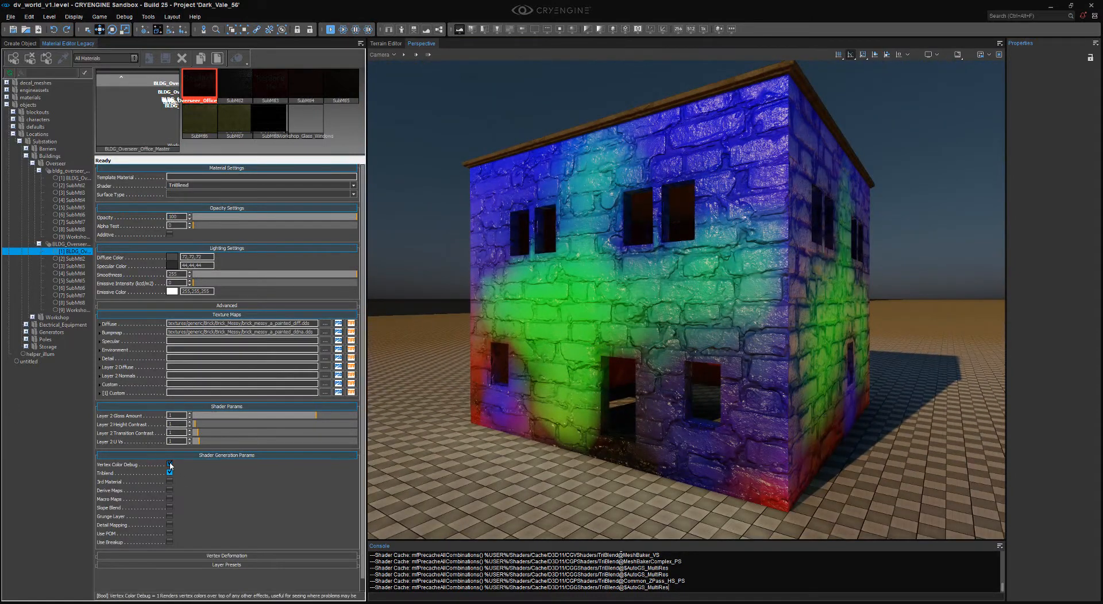
click(170, 466)
- Assign brick_messy_a_diff as the Layer 2 Diffuse texture and brick_messy_a_ddna as the Layer 2 Normals texture
click(336, 359)
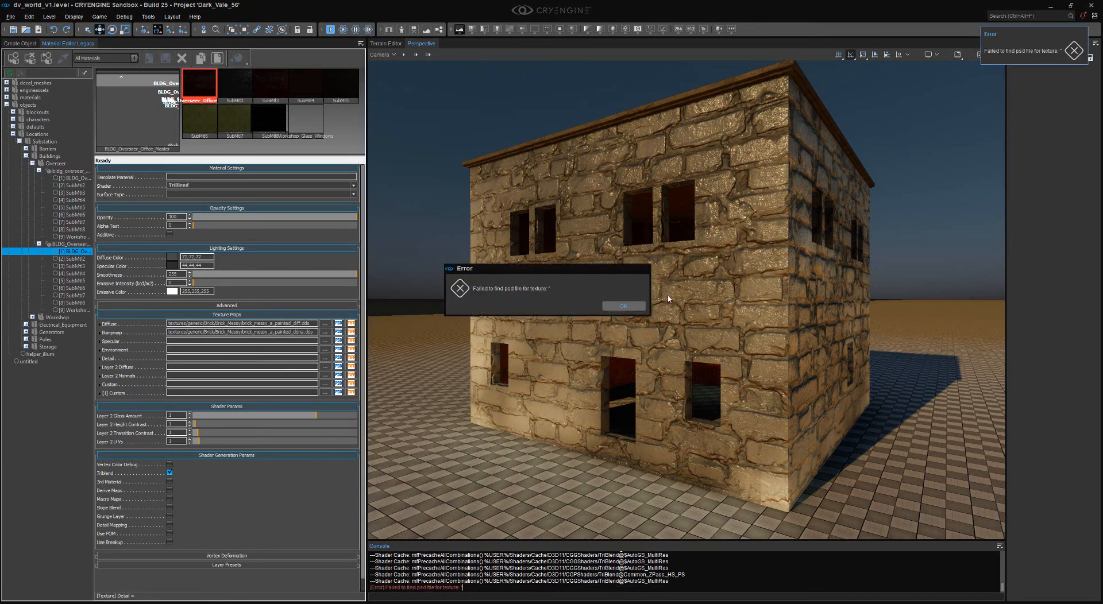
click(623, 305)
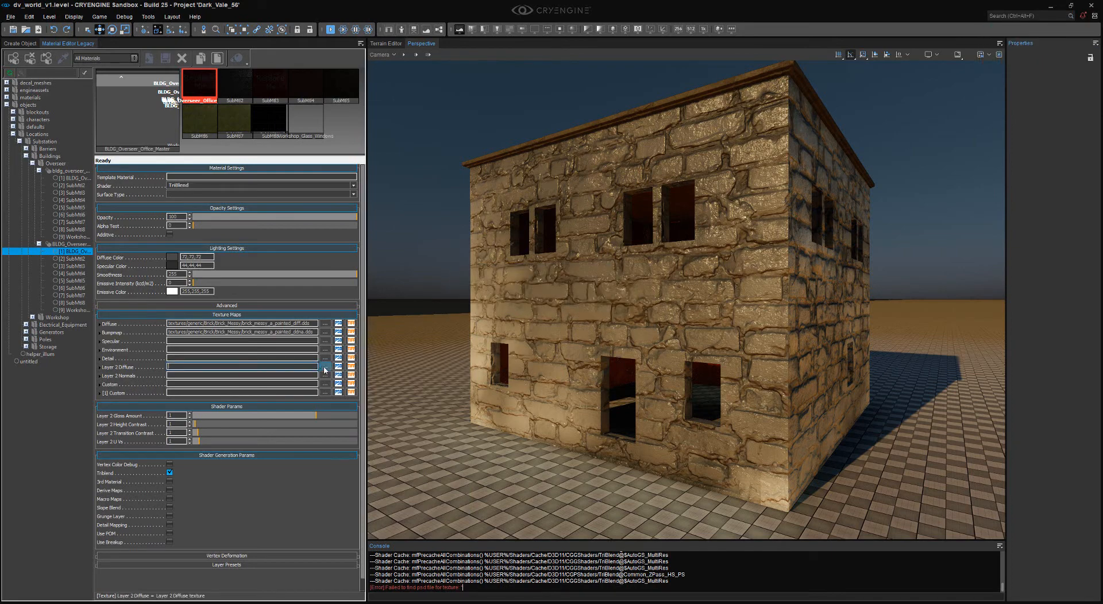
click(325, 367)
double_click(432, 223)
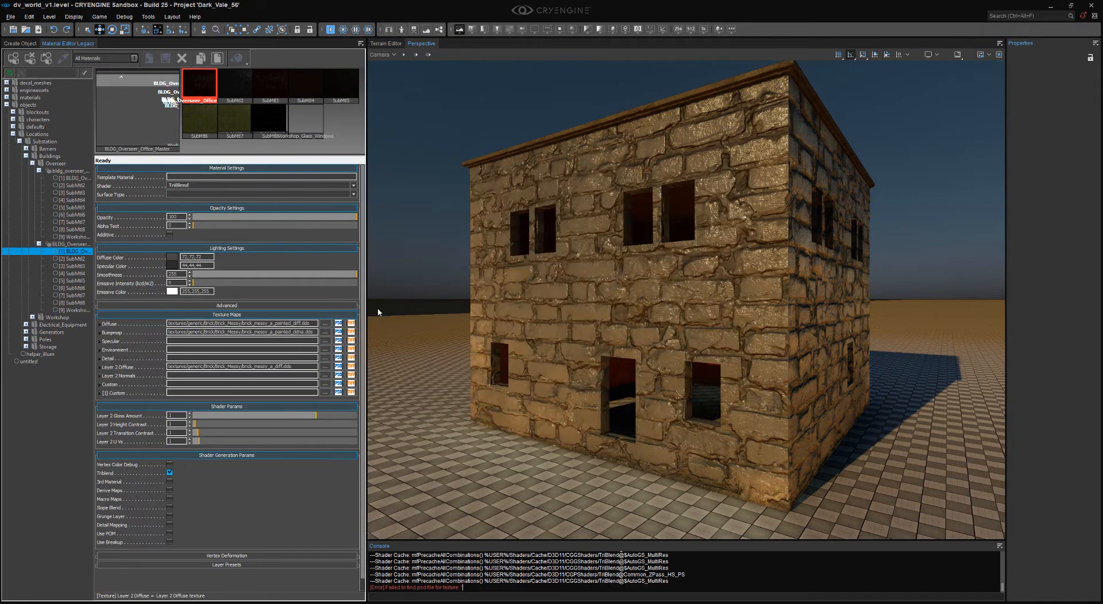
click(326, 376)
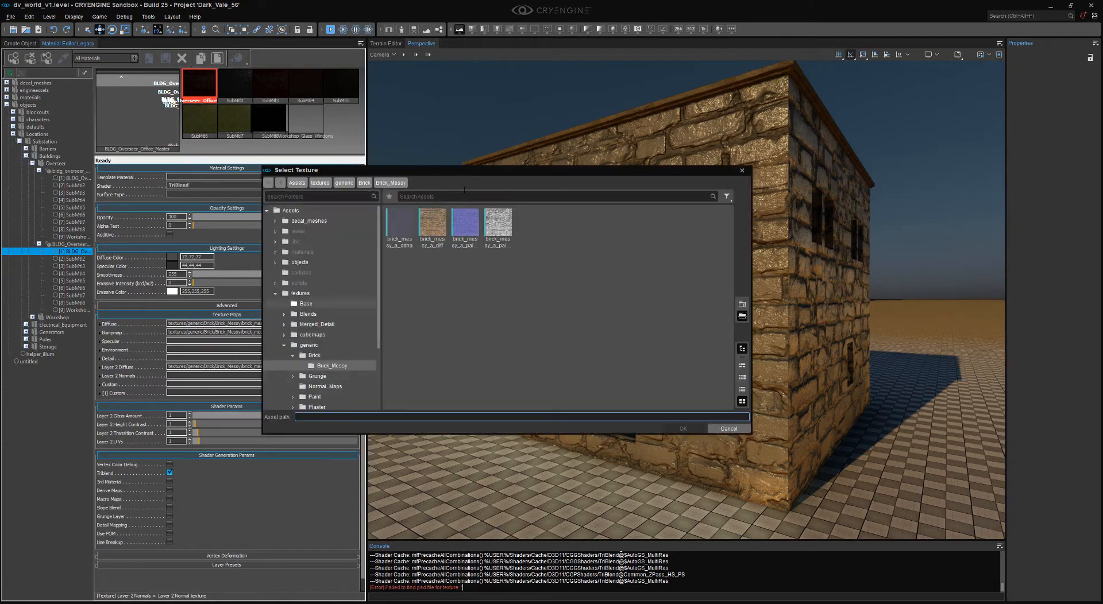
double_click(401, 225)
- Try Layer 2 UVs at about 3.53 with a higher Layer 2 Height Contrast, and reset the Layer 2 UVs to 1
key(w)
right_drag(596, 279, 526, 276)
key(a)
key(w)
key(s)
key(w)
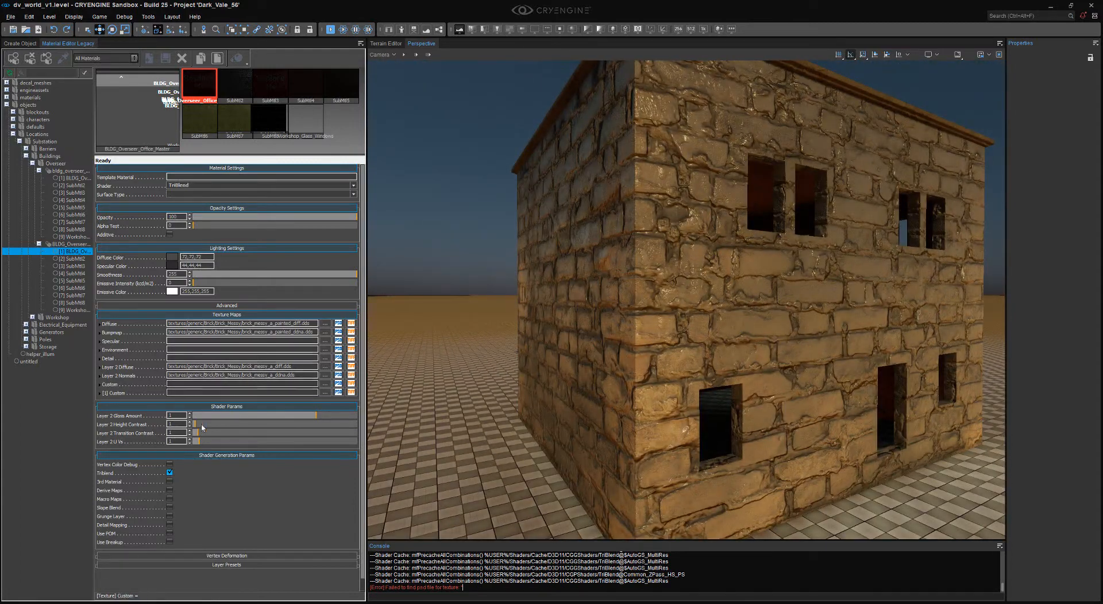
drag(198, 442, 216, 446)
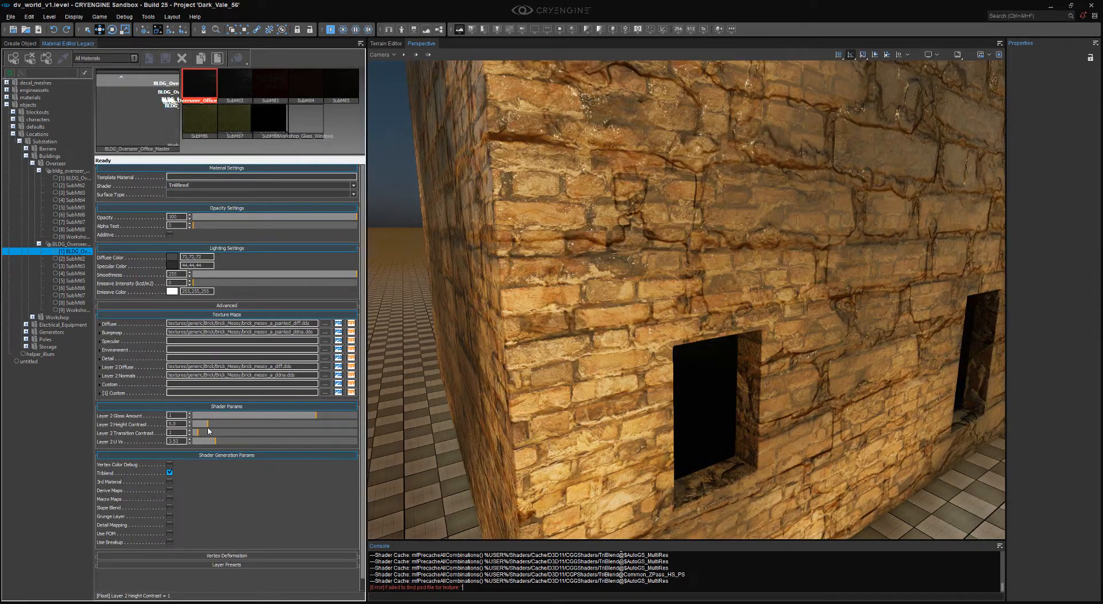
right_drag(742, 272, 741, 272)
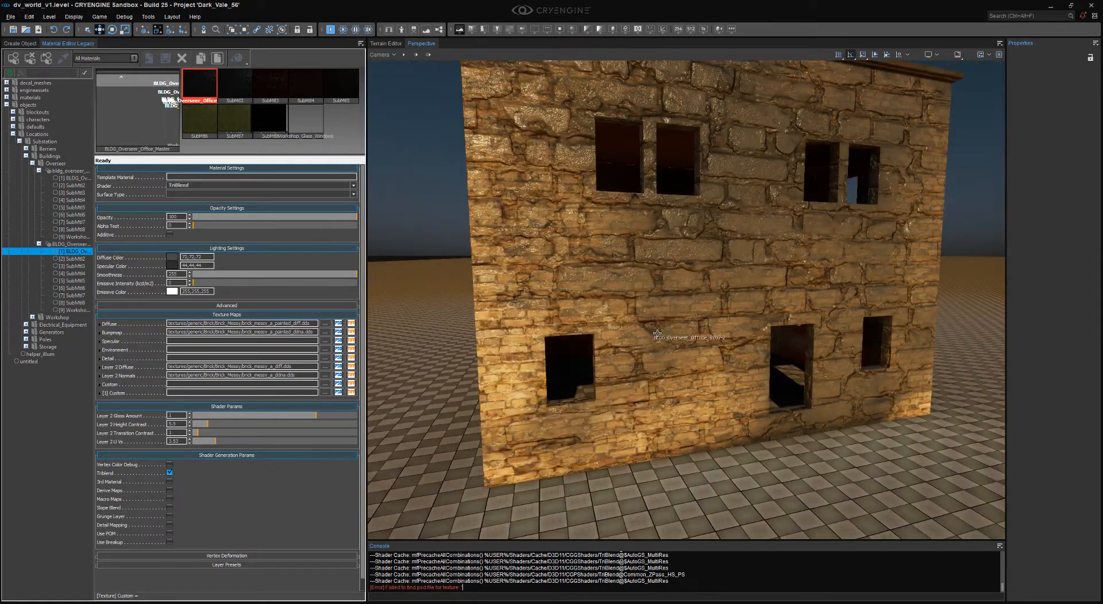
key(w)
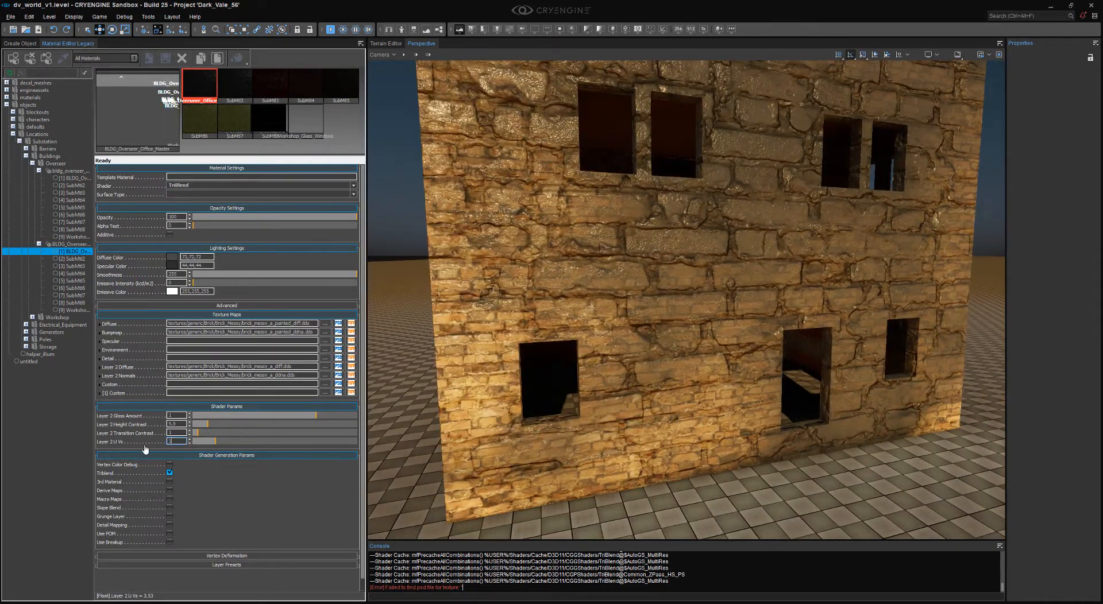
key(Return)
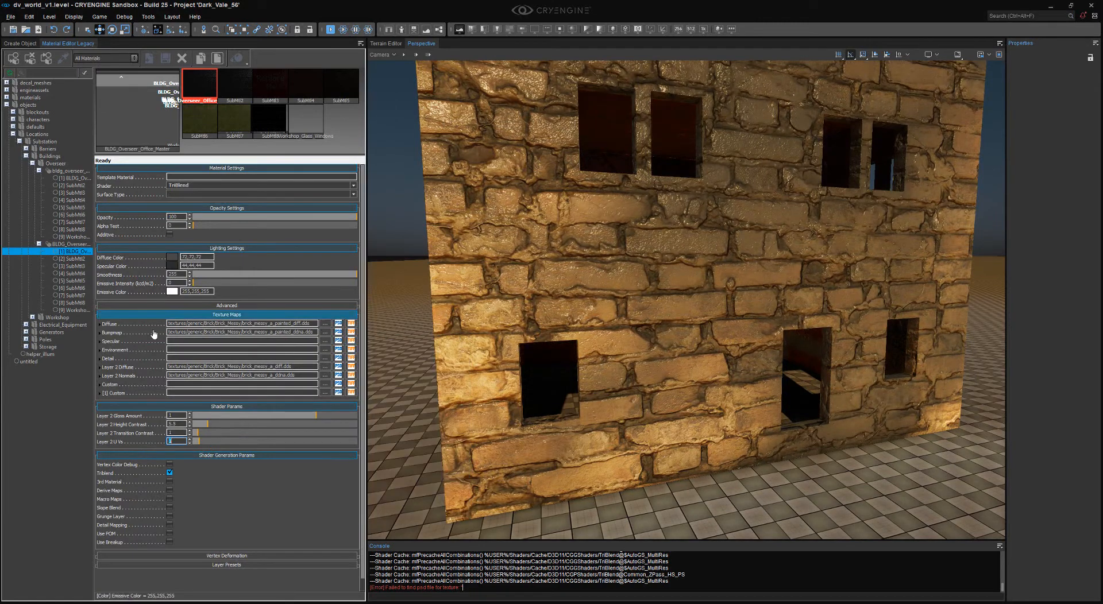
- Set the Diffuse map's tiling to 10 in both U and V
click(100, 325)
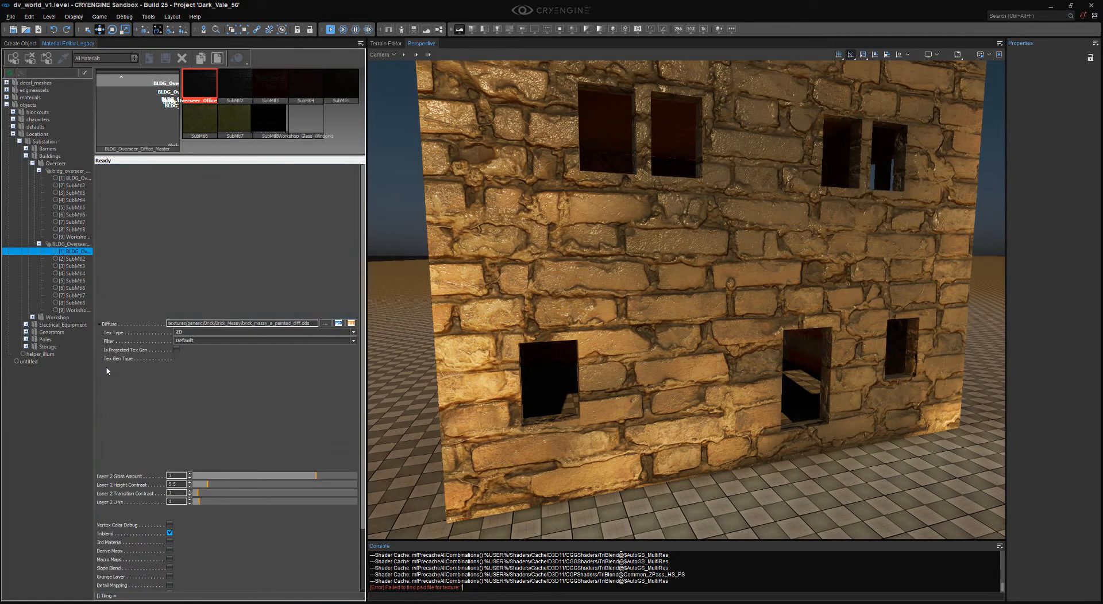
text(6)
key(Tab)
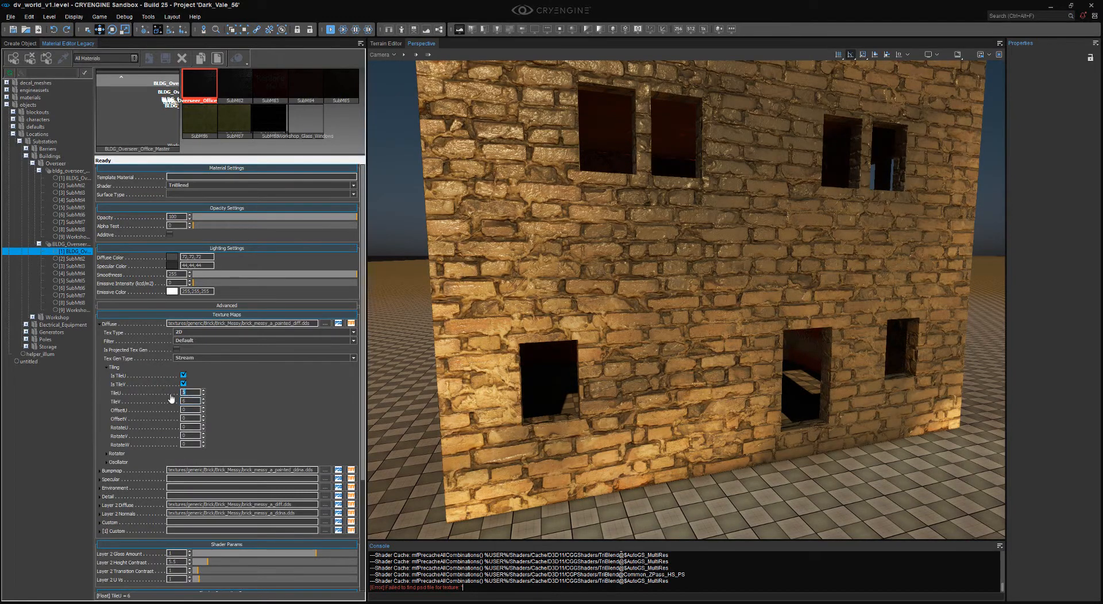
key(Tab)
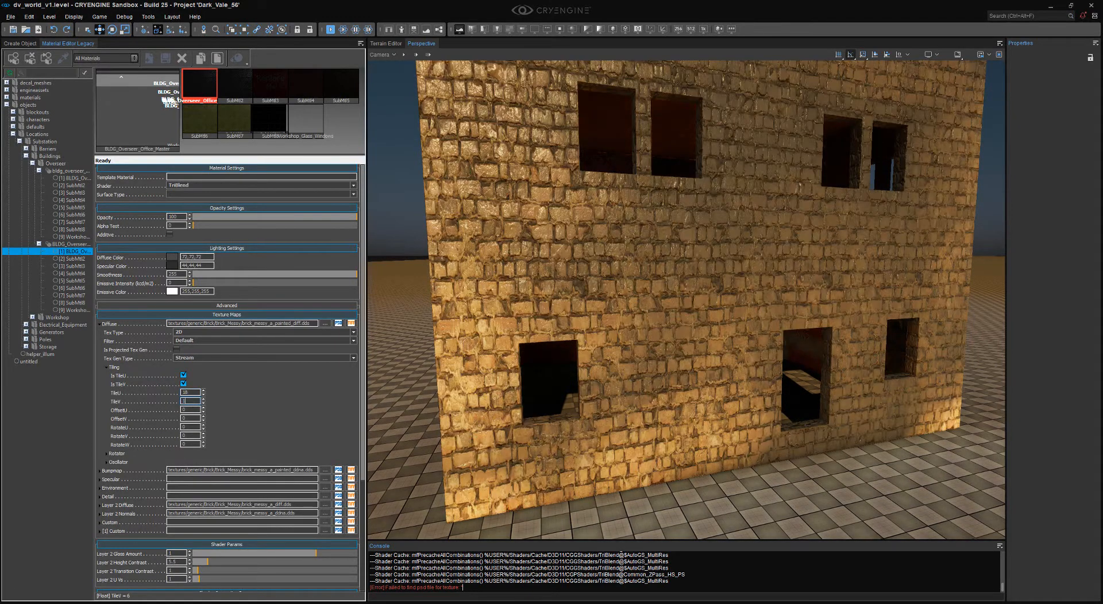
key(Return)
- Raise the Layer 2 Transition Contrast slightly and the Layer 2 Height Contrast to about 23
scroll(591, 283, up, 10)
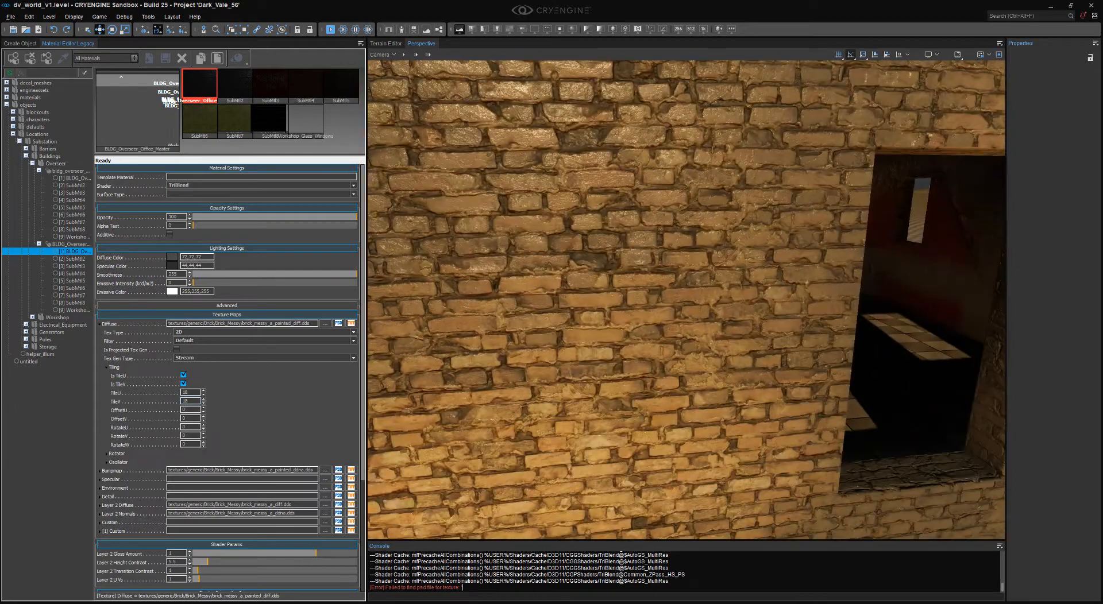
right_drag(591, 283, 732, 339)
scroll(733, 339, up, 2)
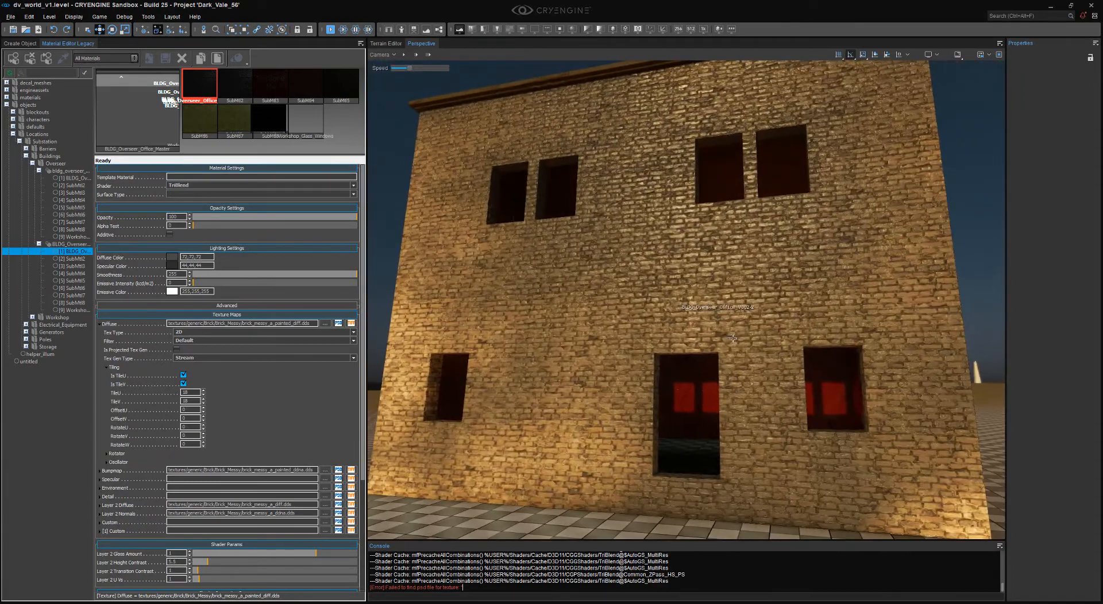
right_drag(818, 213, 845, 217)
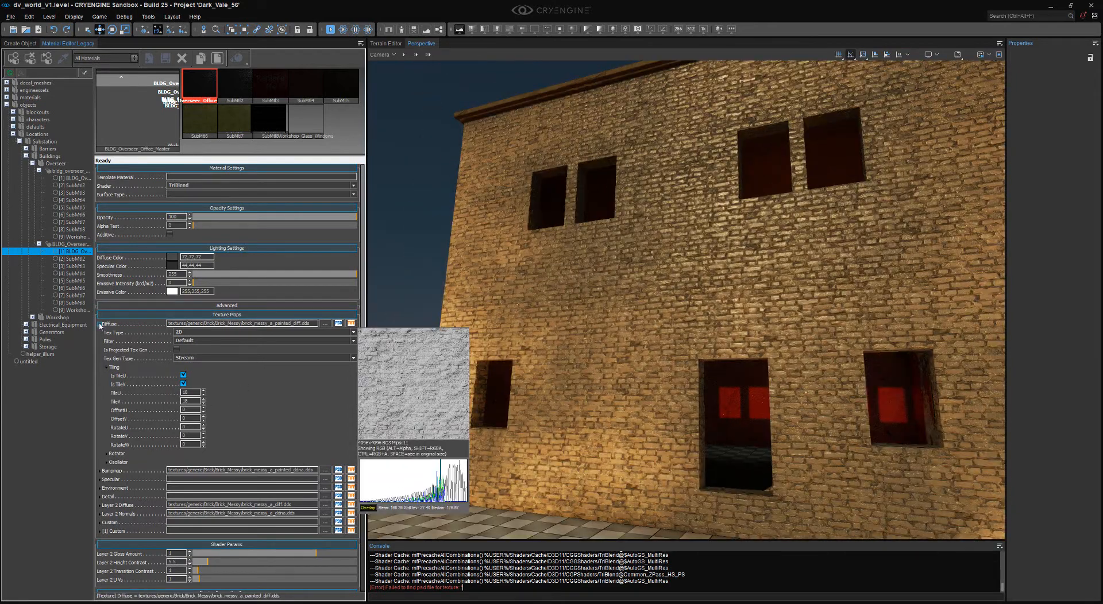
click(100, 324)
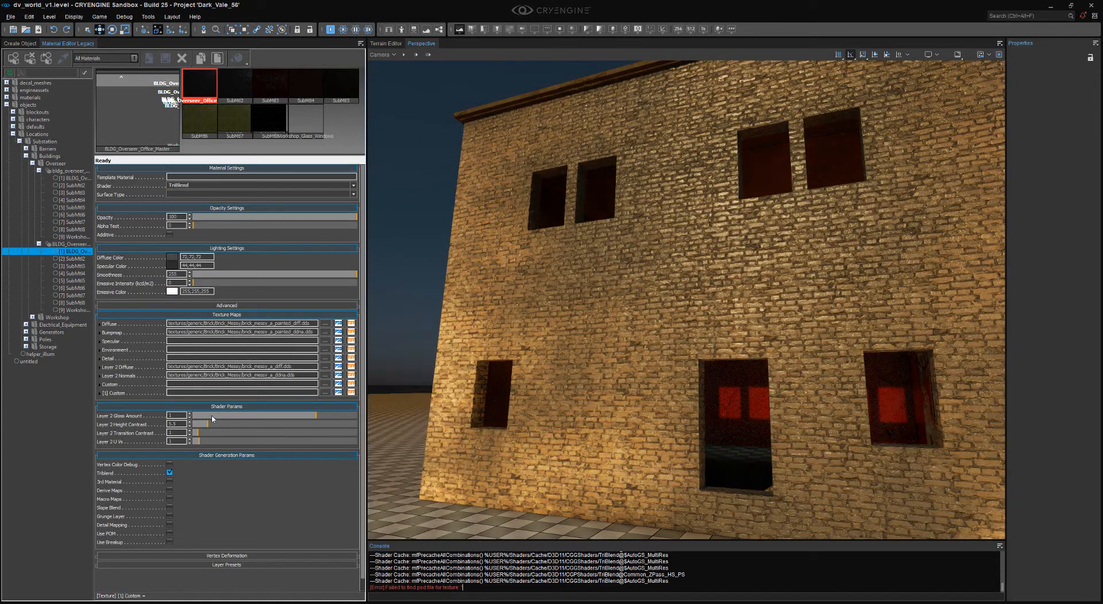
drag(204, 435, 212, 434)
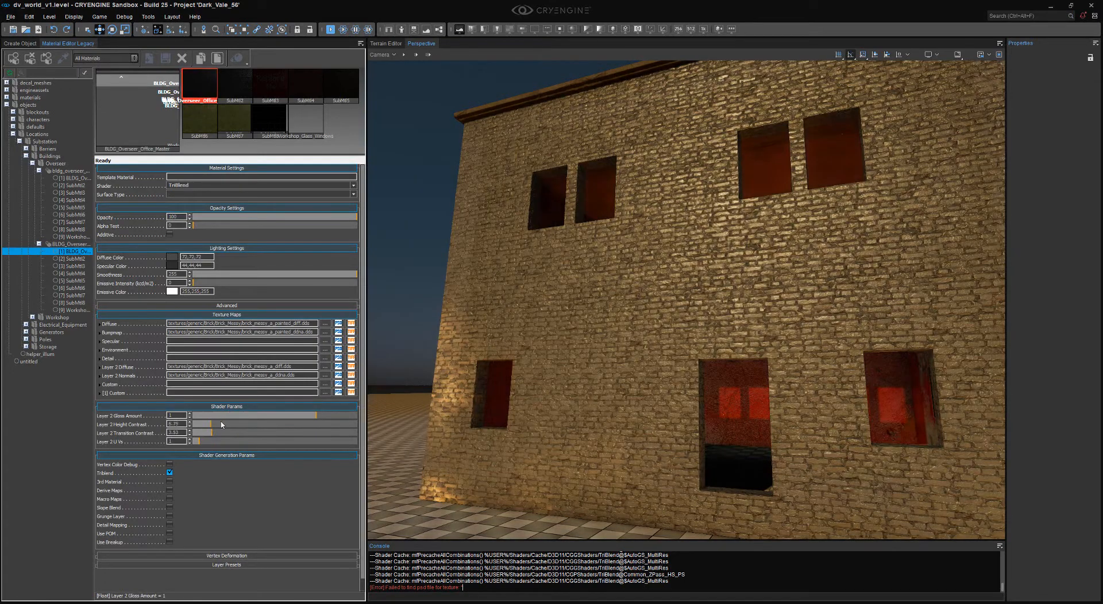
mouse_move(221, 424)
mouse_down()
mouse_move(287, 425)
mouse_move(257, 424)
mouse_up()
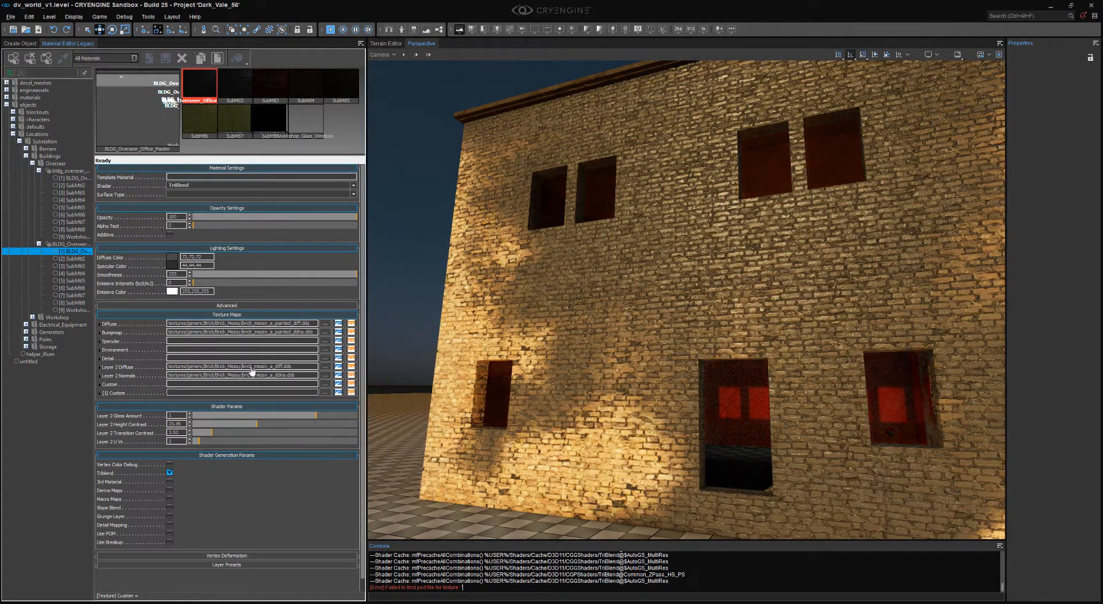
- Set the sub-material's Diffuse Color to 210,210,210 and check the wall in the Albedo debug view
click(172, 256)
mouse_move(570, 287)
mouse_down()
mouse_move(557, 239)
mouse_move(564, 296)
mouse_move(567, 276)
mouse_up()
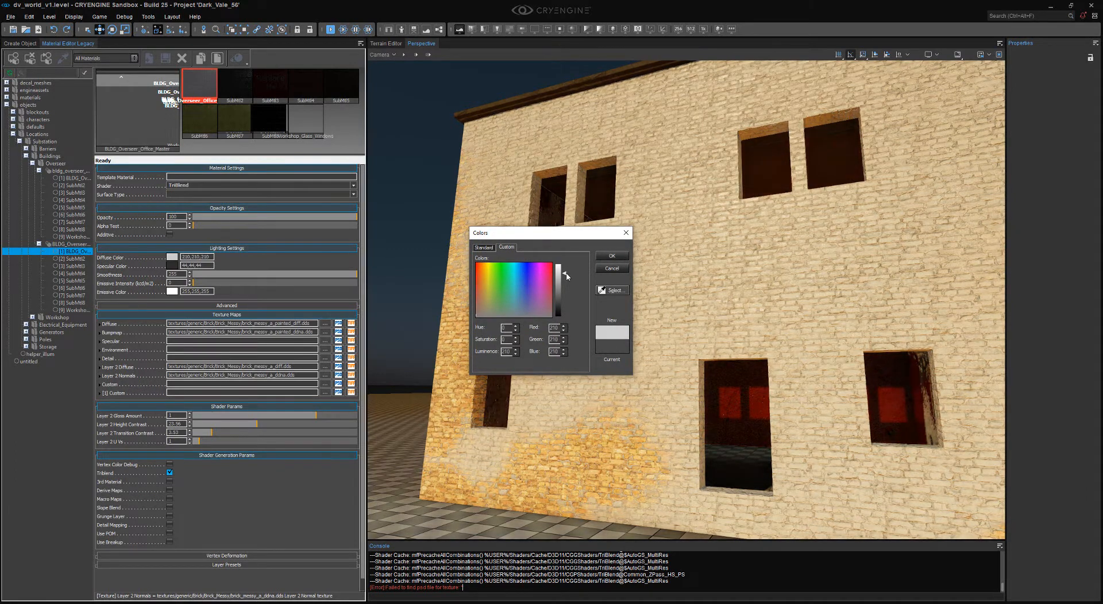
click(611, 256)
click(508, 30)
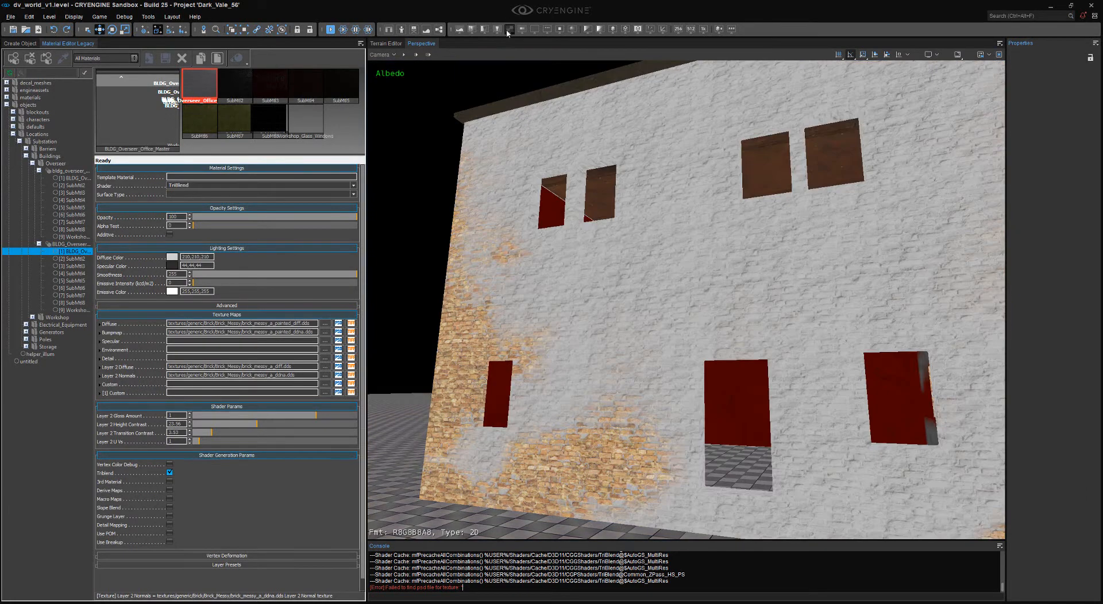
click(459, 30)
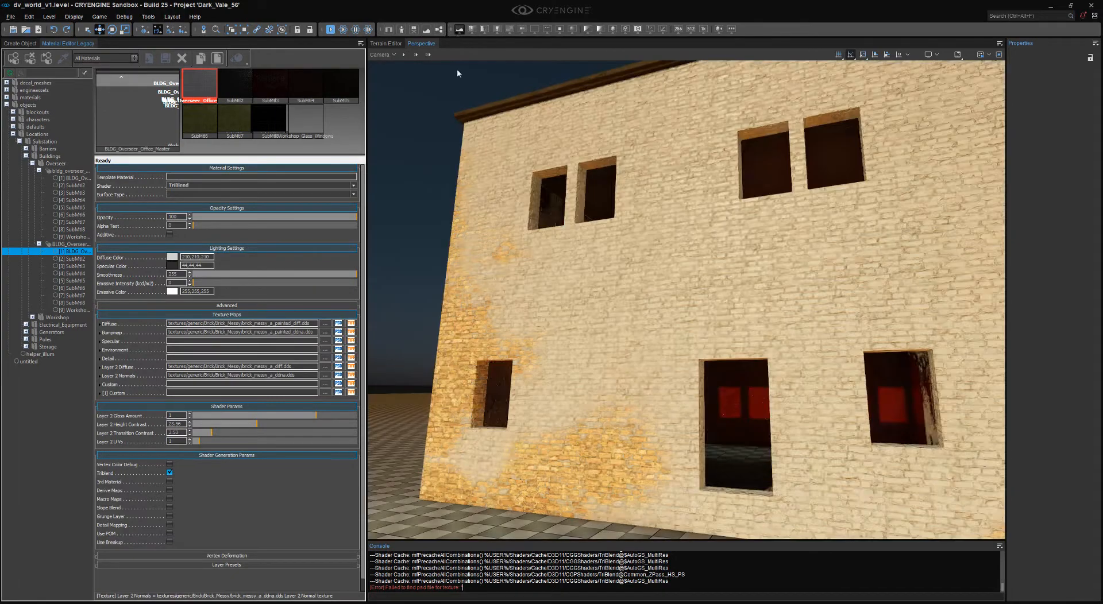
- Examine the blended brick wall up close in the Smoothness debug view
key(w)
right_drag(458, 72, 481, 85)
key(s)
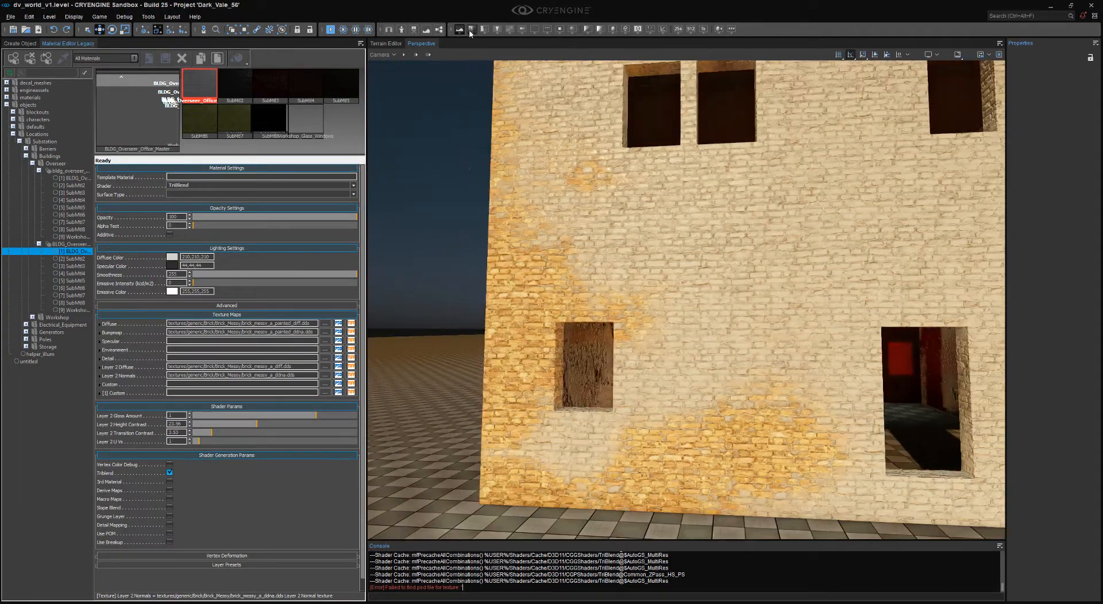
click(485, 30)
click(485, 30)
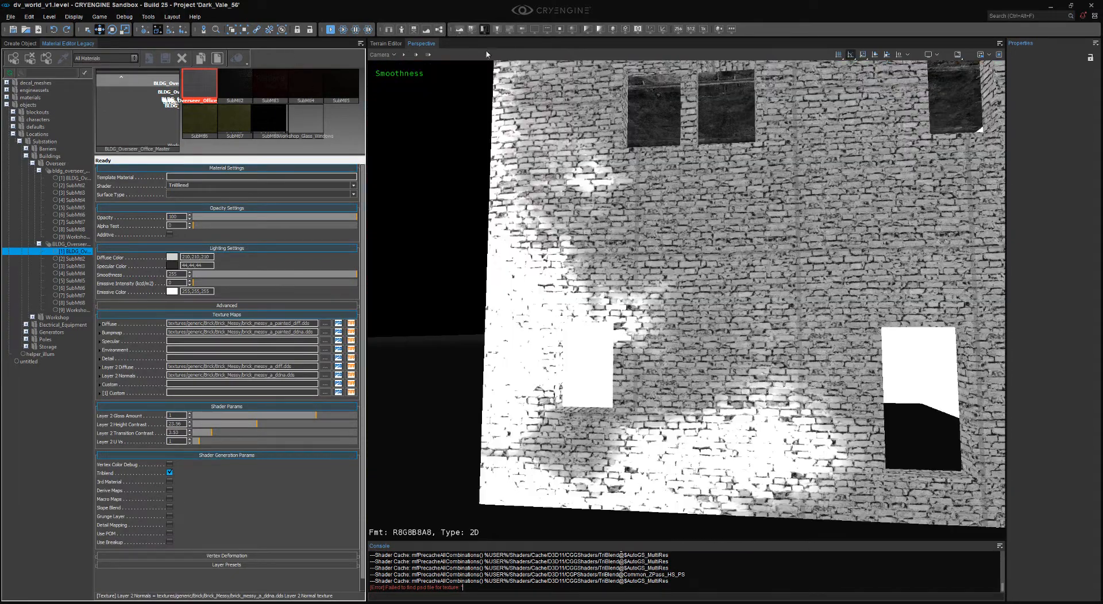
key(w)
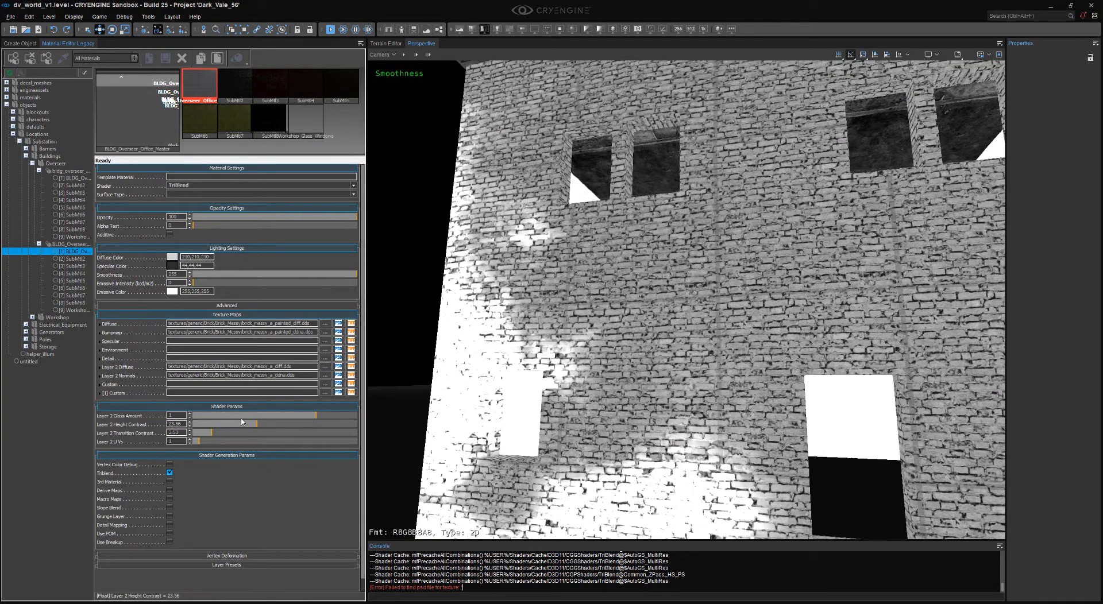
- Lower the Layer 2 Gloss Amount to about 0.1 and enable Derive Maps in the shader generation parameters
drag(311, 417, 280, 417)
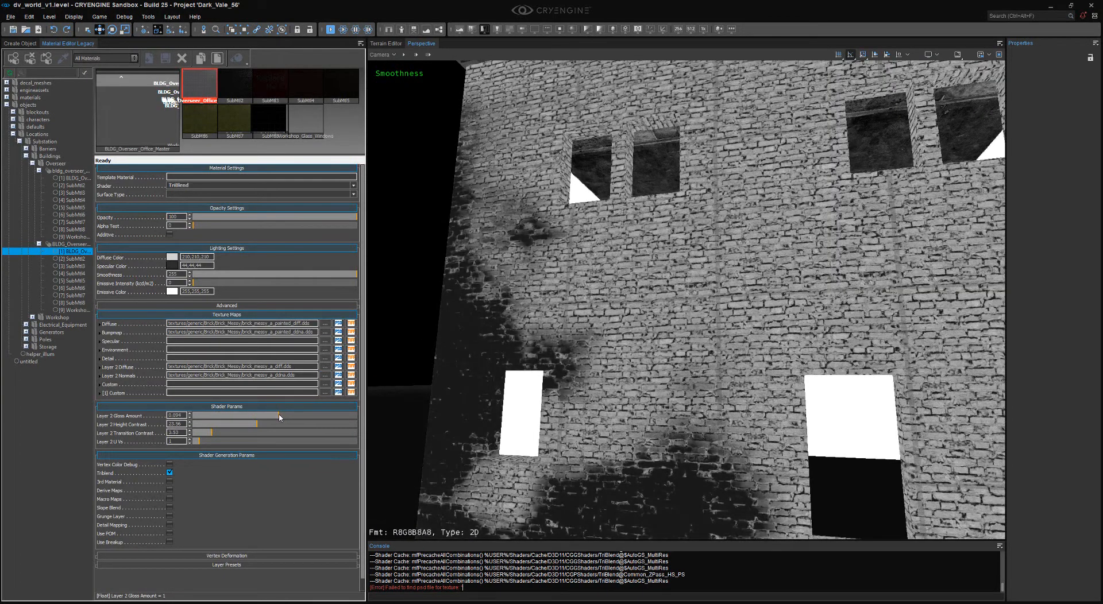
right_drag(505, 374, 424, 211)
key(w)
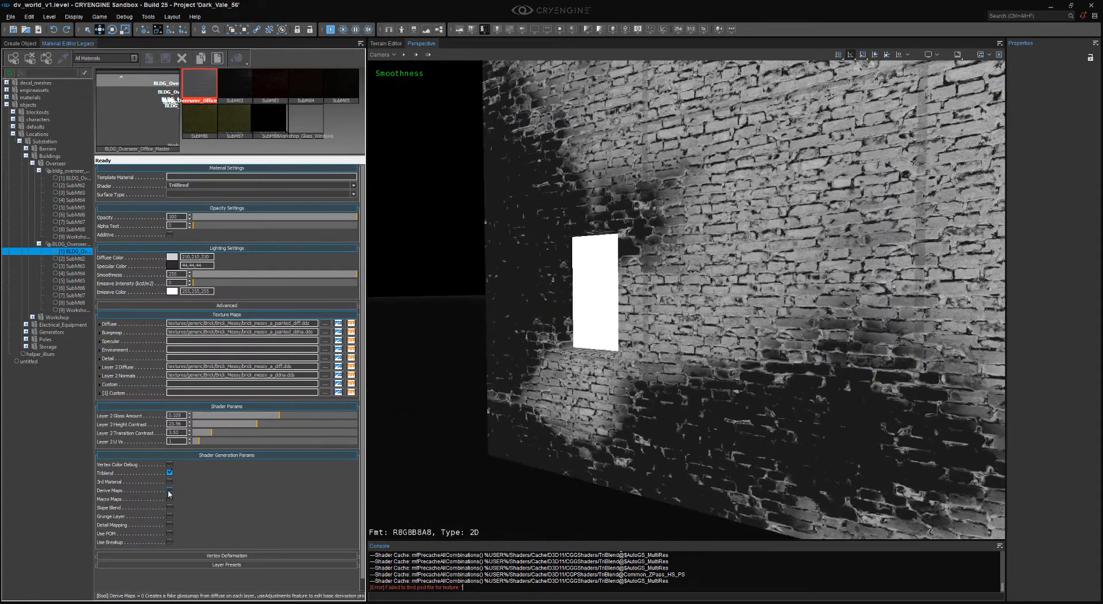
mouse_move(813, 280)
right_down()
mouse_move(773, 268)
mouse_move(697, 276)
mouse_move(714, 295)
right_up()
key(w)
key(s)
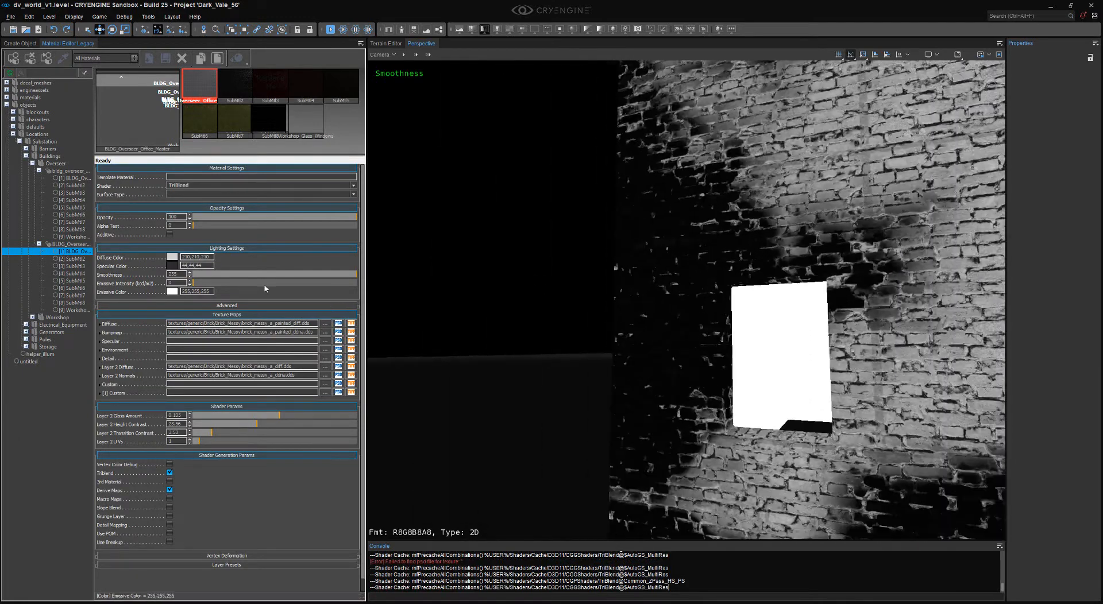
key(d)
key(w)
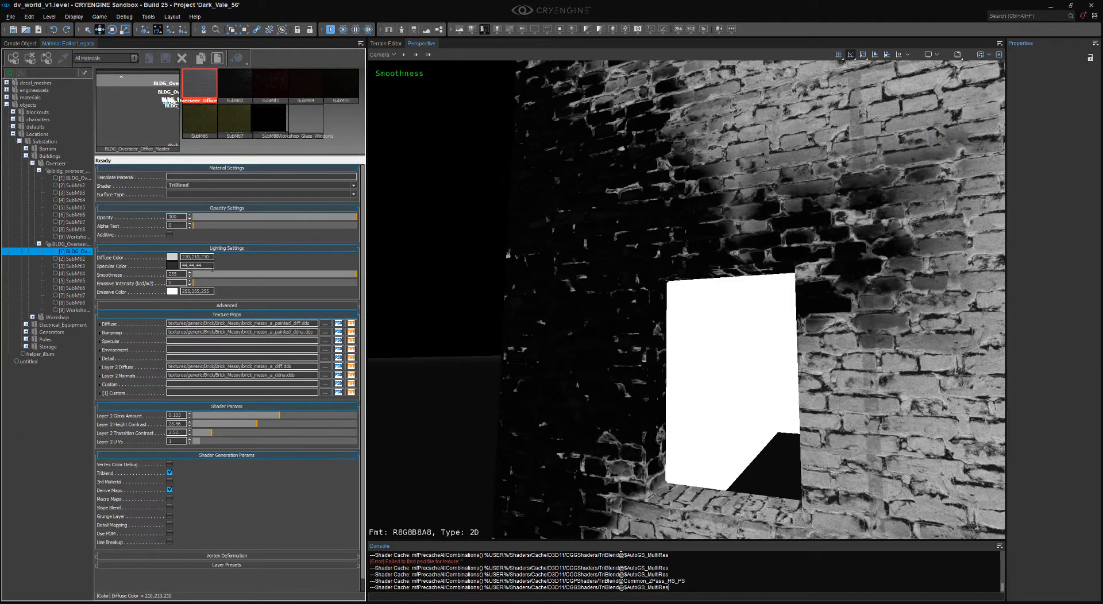
- Tune the Layer 2 Gloss Amount to about 0.346 while comparing the bare and painted brick in the Smoothness debug view
click(292, 416)
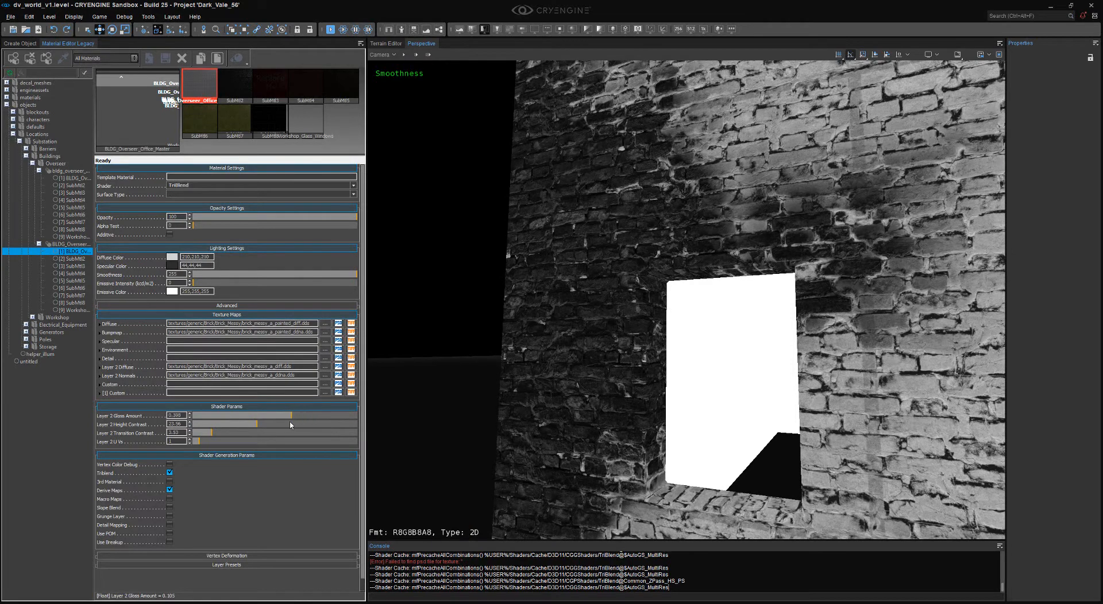
click(313, 417)
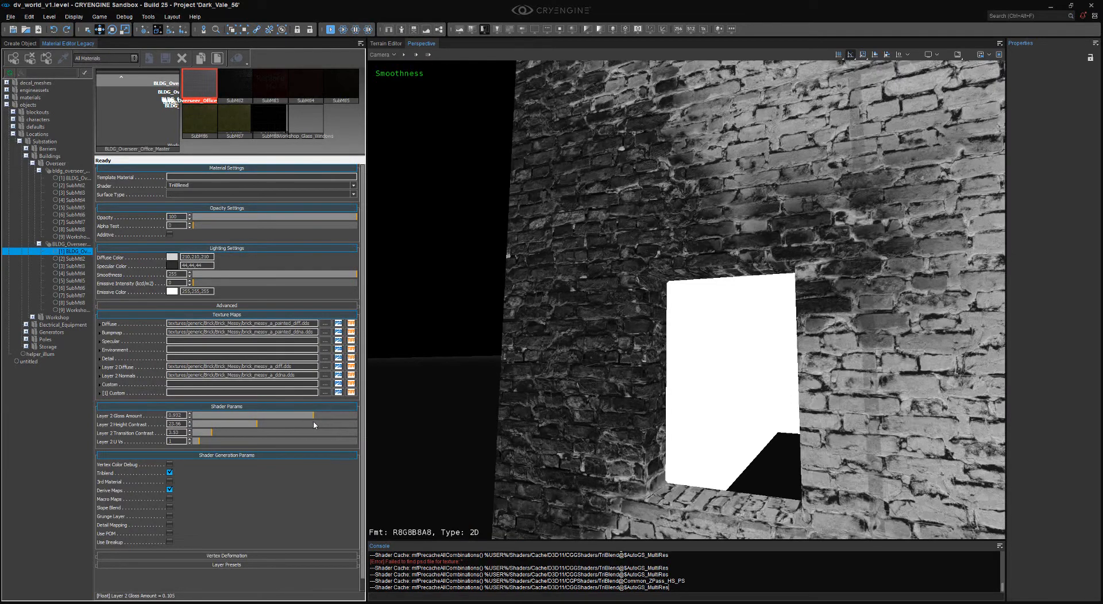
key(s)
mouse_move(668, 356)
right_down()
mouse_move(689, 356)
mouse_move(695, 336)
mouse_move(672, 373)
right_up()
key(w)
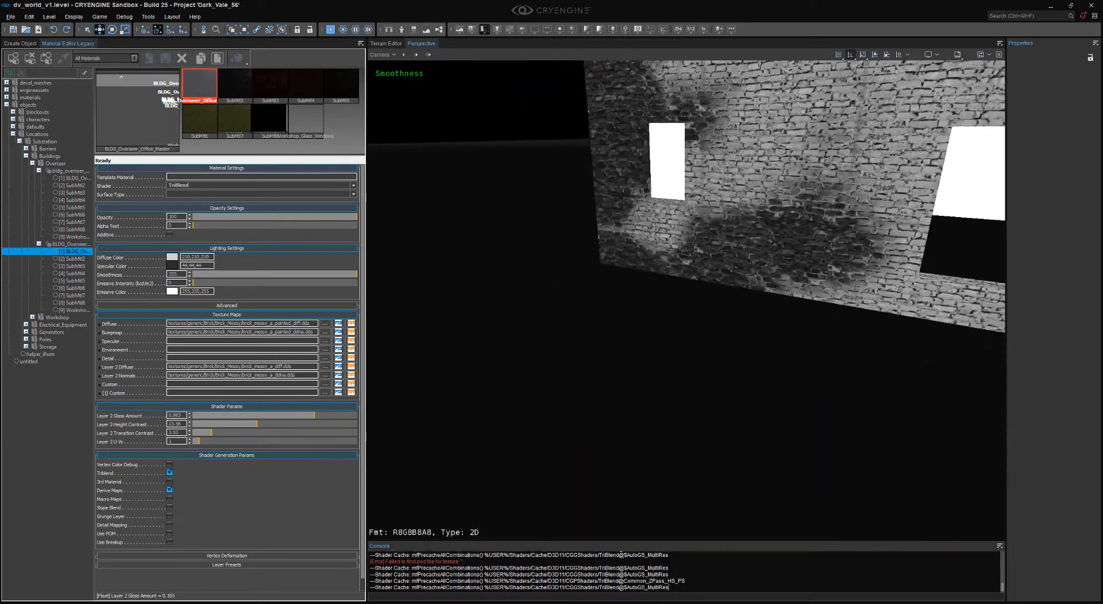
right_drag(592, 367, 622, 327)
right_drag(729, 108, 682, 166)
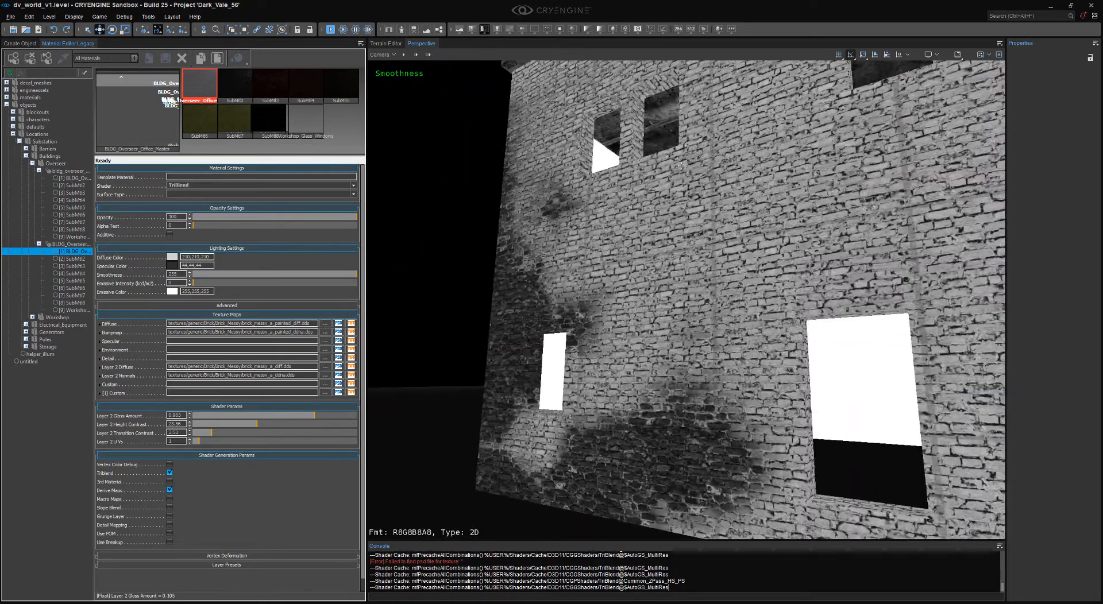
right_drag(672, 268, 646, 258)
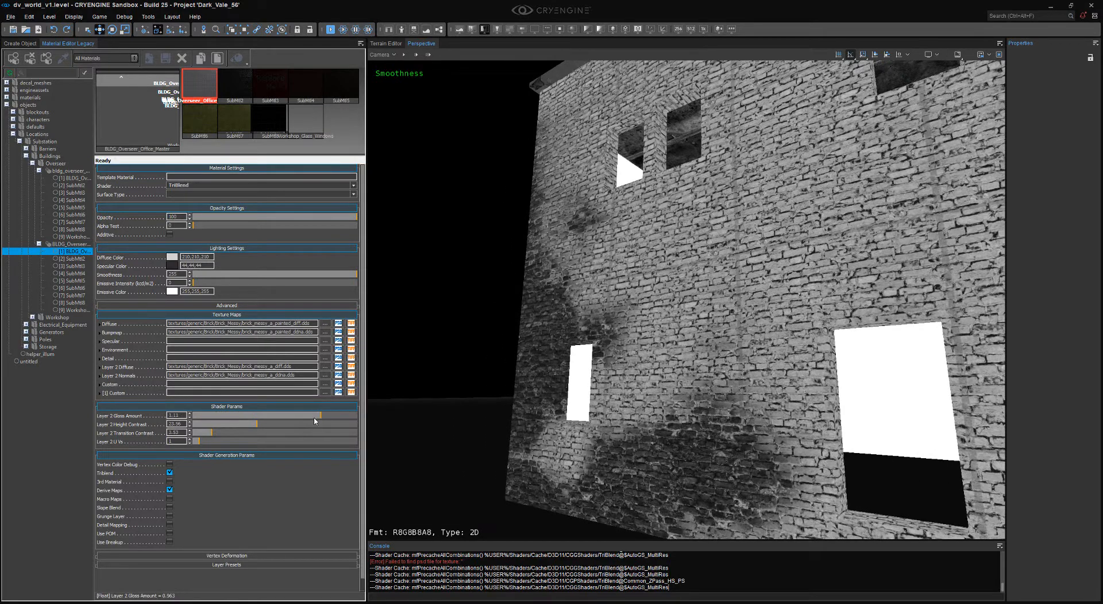
drag(318, 417, 289, 422)
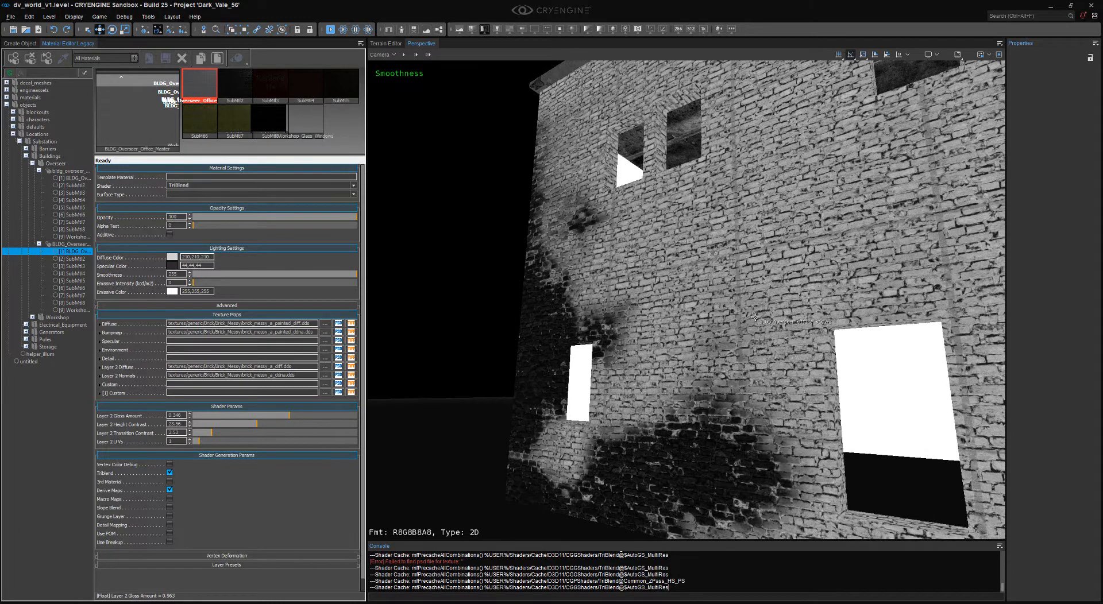
right_drag(754, 318, 609, 332)
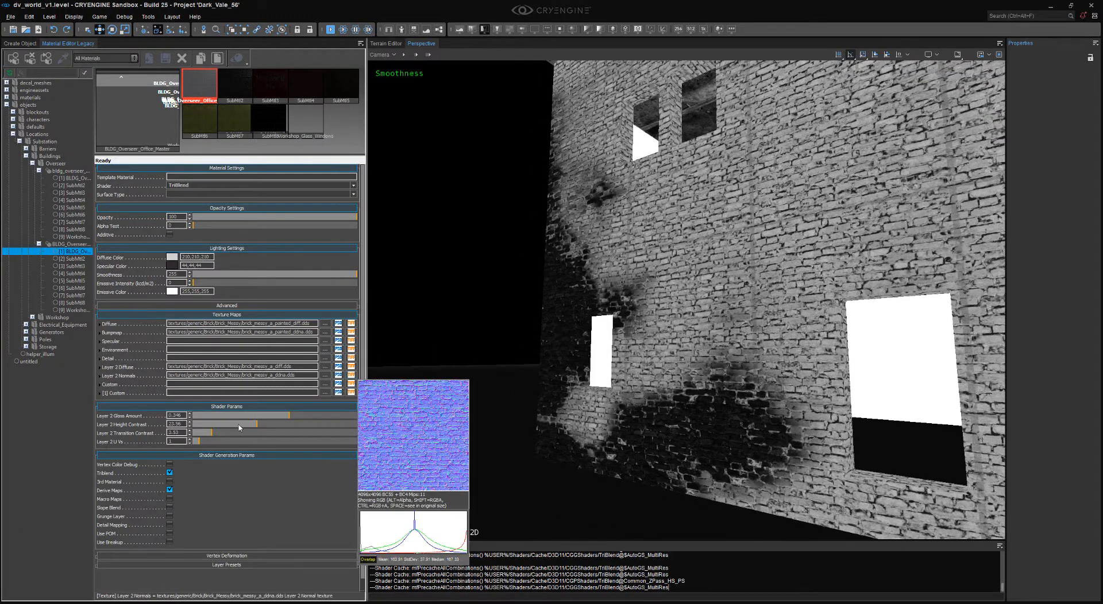
right_drag(595, 272, 621, 253)
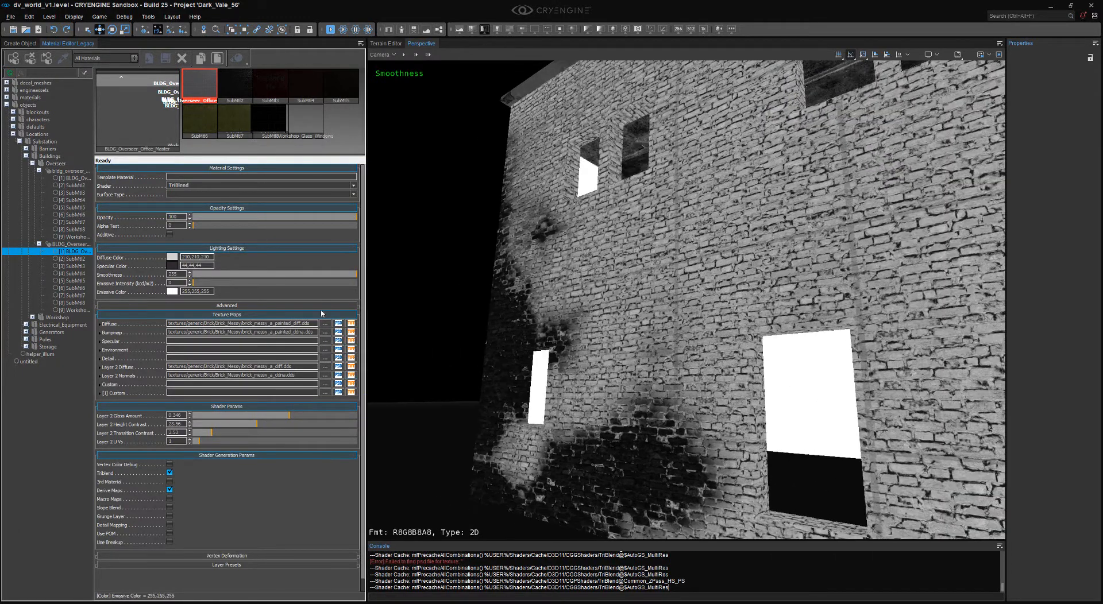
- Reduce the material's Smoothness to about 148 and return the viewport from the Smoothness debug view to normal shading
drag(352, 278, 288, 287)
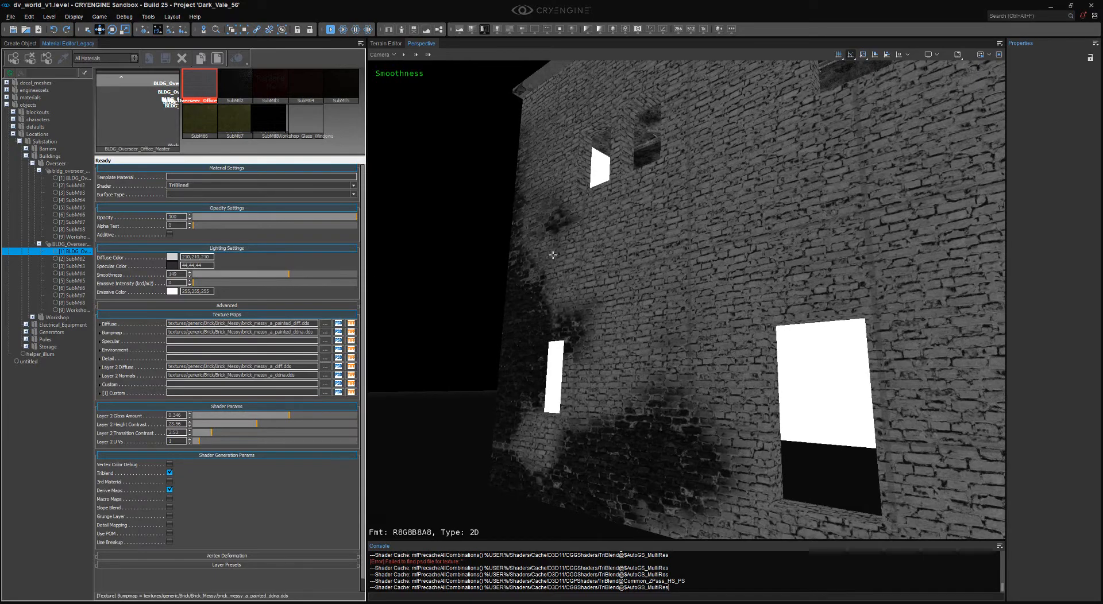
right_drag(445, 93, 412, 101)
key(a)
click(458, 29)
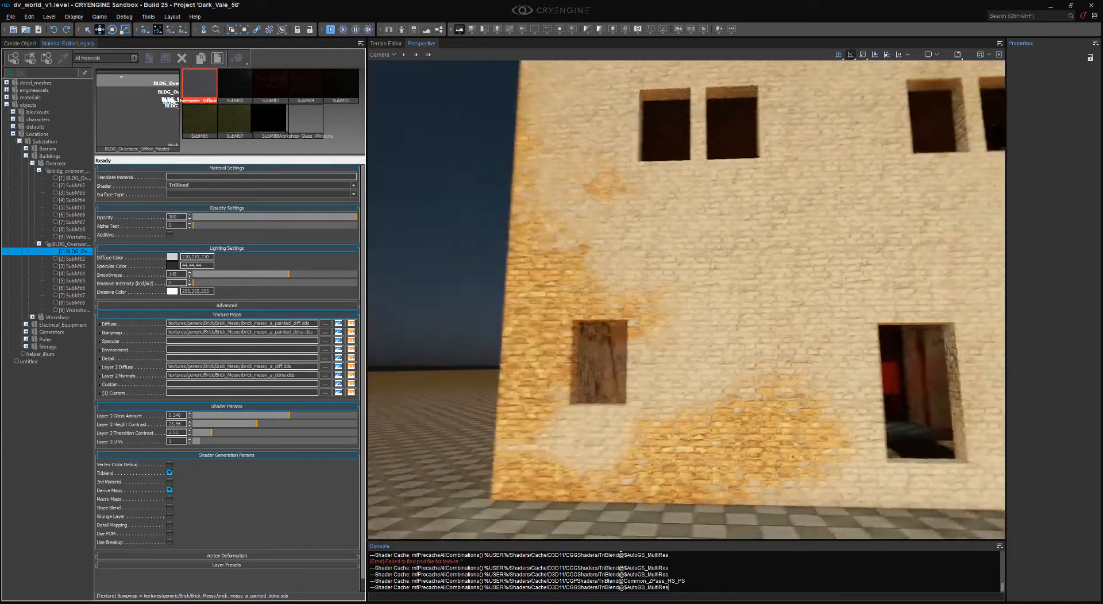
- Examine the blended brick walls around the building in the normally shaded view
key(a)
right_drag(660, 287, 873, 287)
key(a)
key(w)
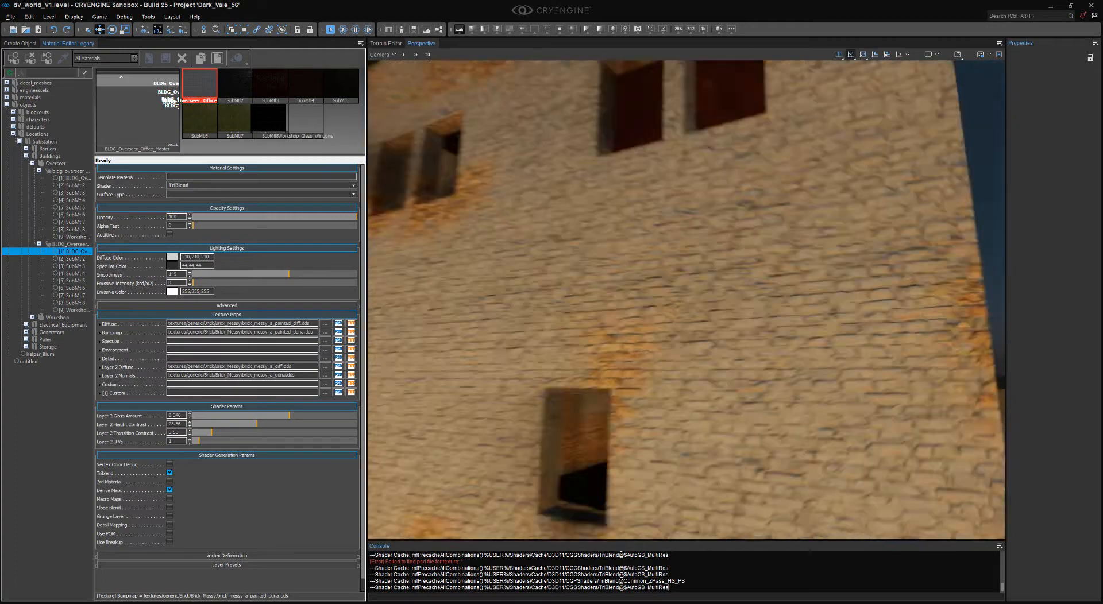
key(s)
mouse_move(686, 298)
right_down()
mouse_move(637, 299)
mouse_move(608, 368)
mouse_move(551, 370)
mouse_move(718, 253)
mouse_move(752, 253)
right_up()
key(w)
key(s)
- Try rotating the office building to see its walls under different light, and undo the rotation
click(752, 345)
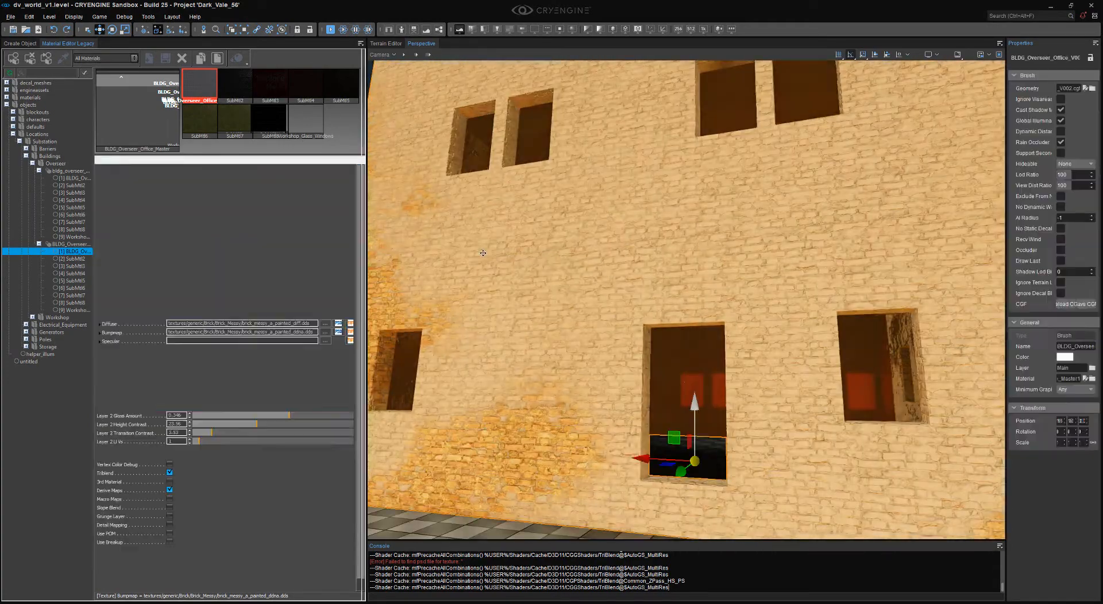
key(3)
right_drag(810, 368, 770, 385)
key(s)
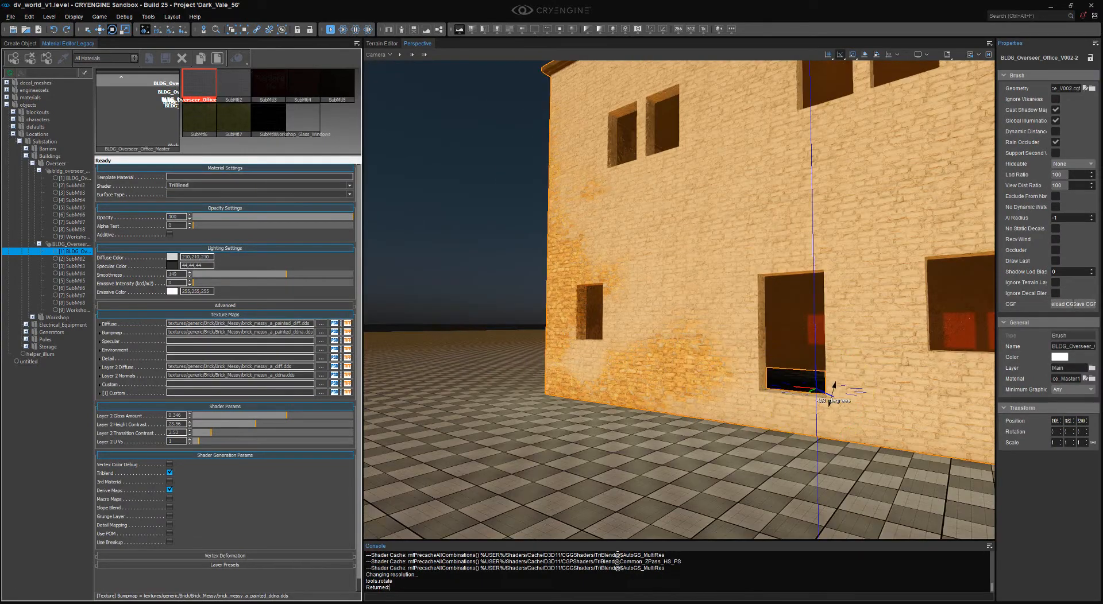
drag(856, 395, 856, 398)
mouse_move(511, 230)
right_down()
mouse_move(463, 194)
mouse_move(523, 196)
mouse_move(580, 175)
right_up()
click(463, 195)
key(s)
key(w)
right_drag(675, 235, 642, 238)
key(a)
key(ctrl+z)
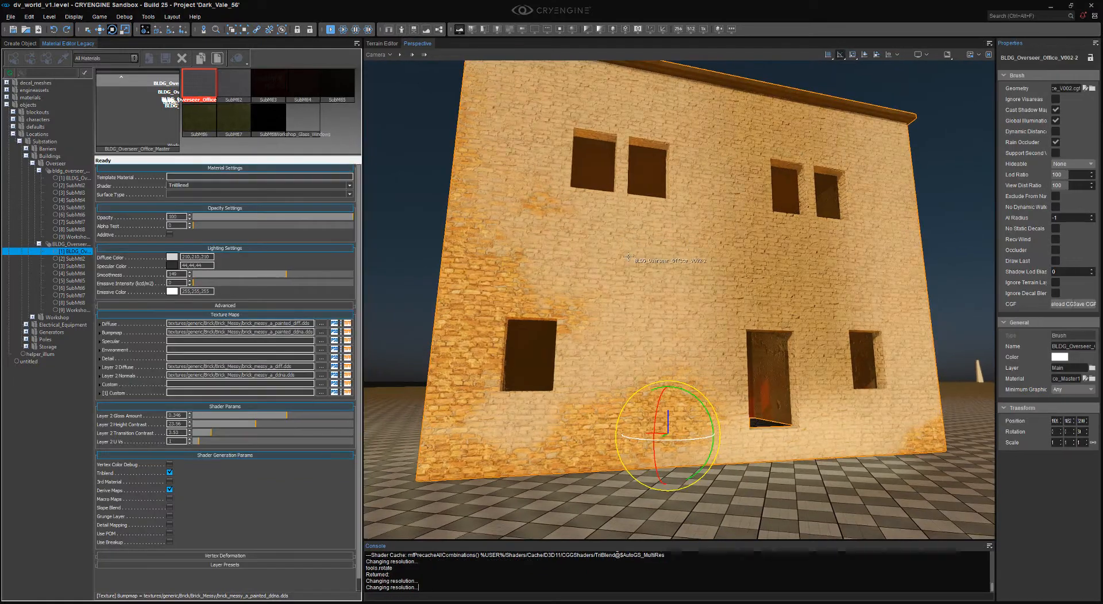
key(ctrl+z)
- Raise the Layer 2 Height Contrast to its maximum and check the painted-to-bare brick transition on the wall
right_drag(646, 274, 440, 264)
key(w)
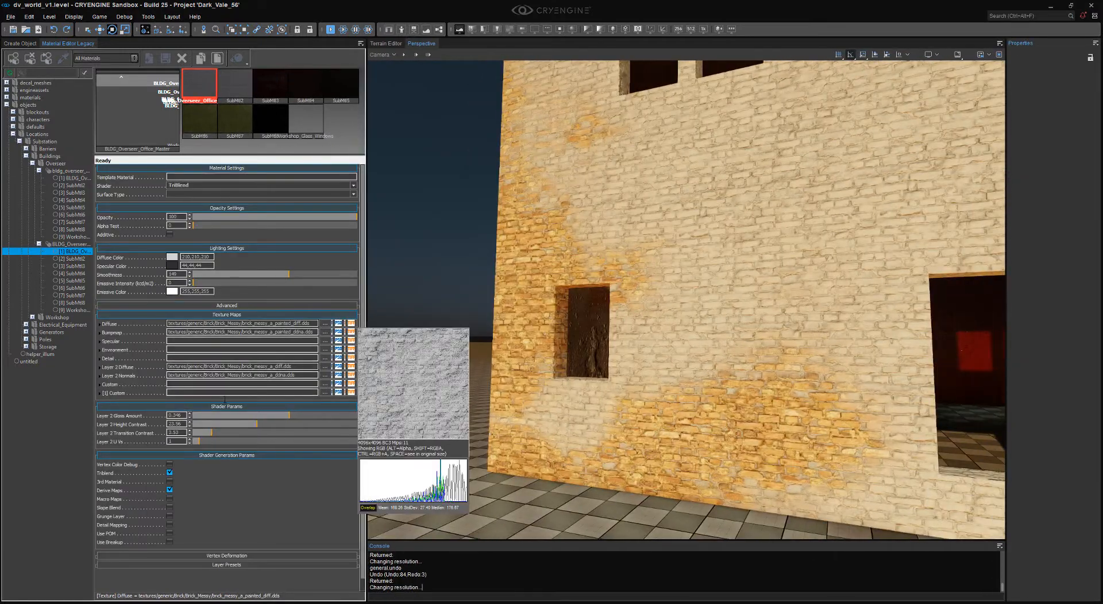
drag(246, 427, 370, 435)
key(s)
mouse_move(720, 339)
right_down()
mouse_move(738, 348)
mouse_move(728, 328)
right_up()
key(w)
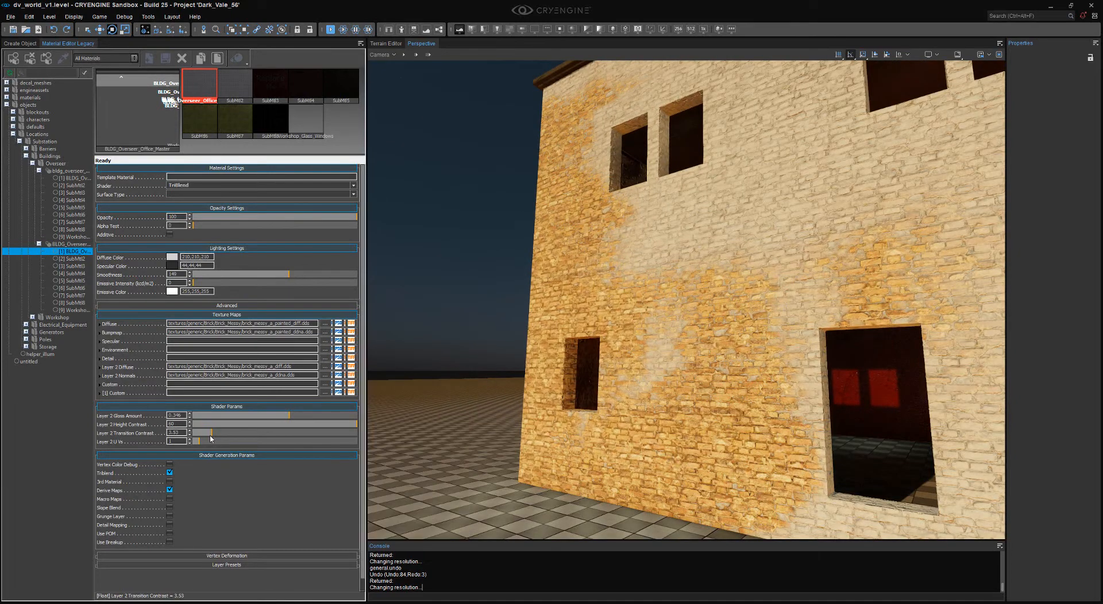
- Test high and low Layer 2 Transition Contrast values and settle on about 8.7
drag(211, 438, 290, 451)
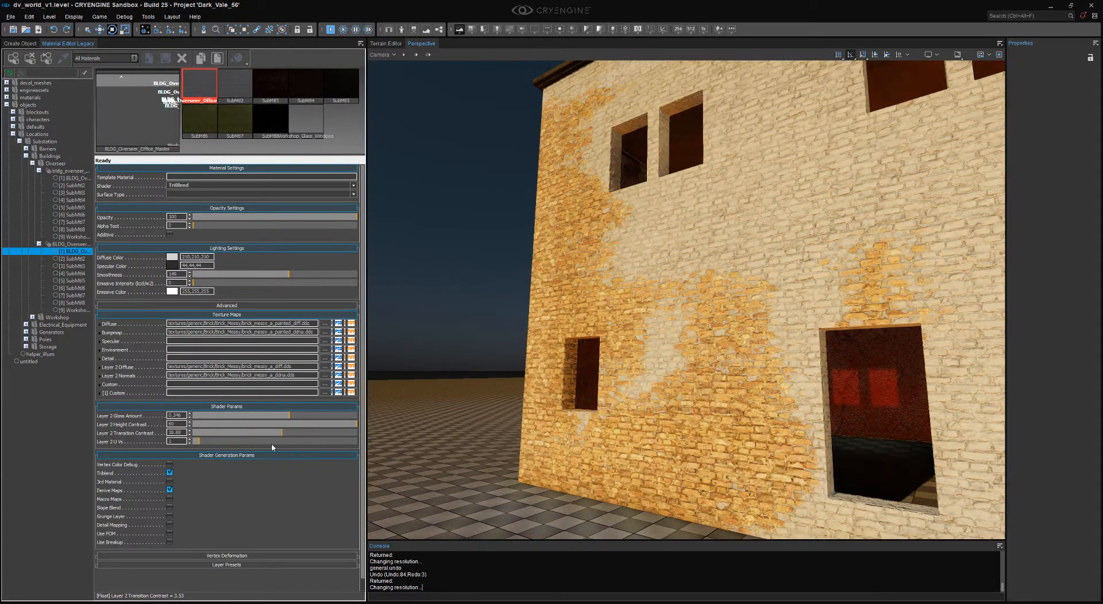
drag(205, 447, 199, 448)
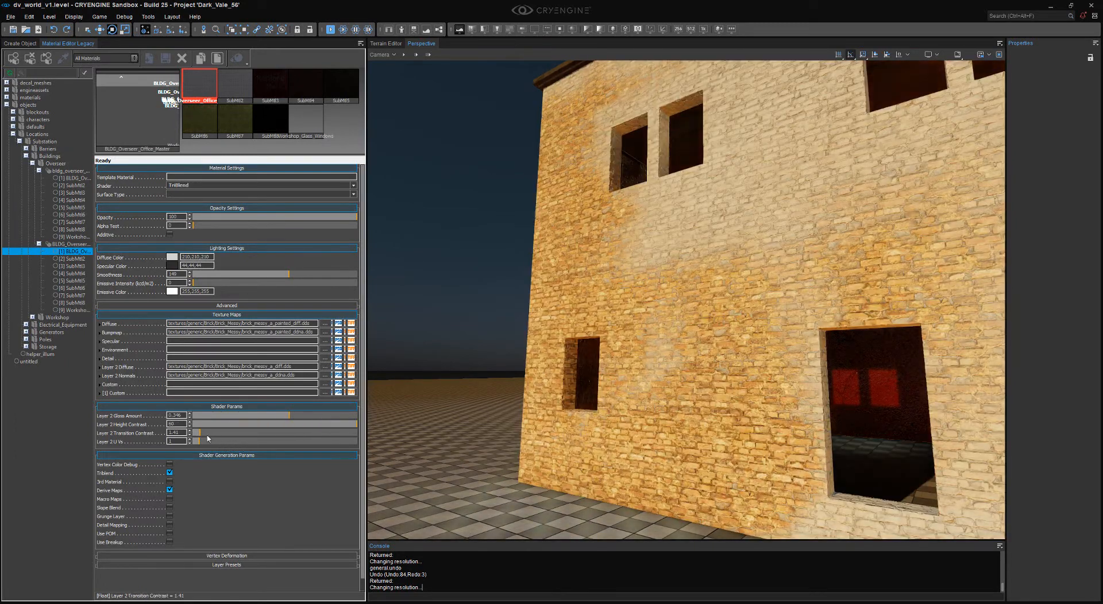
drag(207, 432, 240, 433)
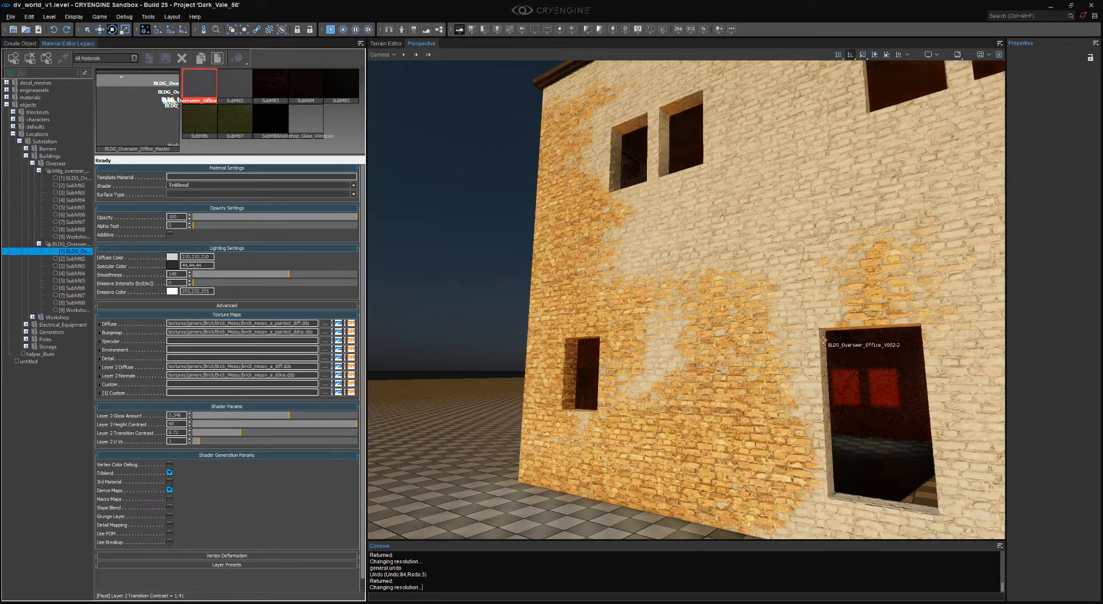
scroll(824, 340, up, 5)
scroll(729, 157, down, 8)
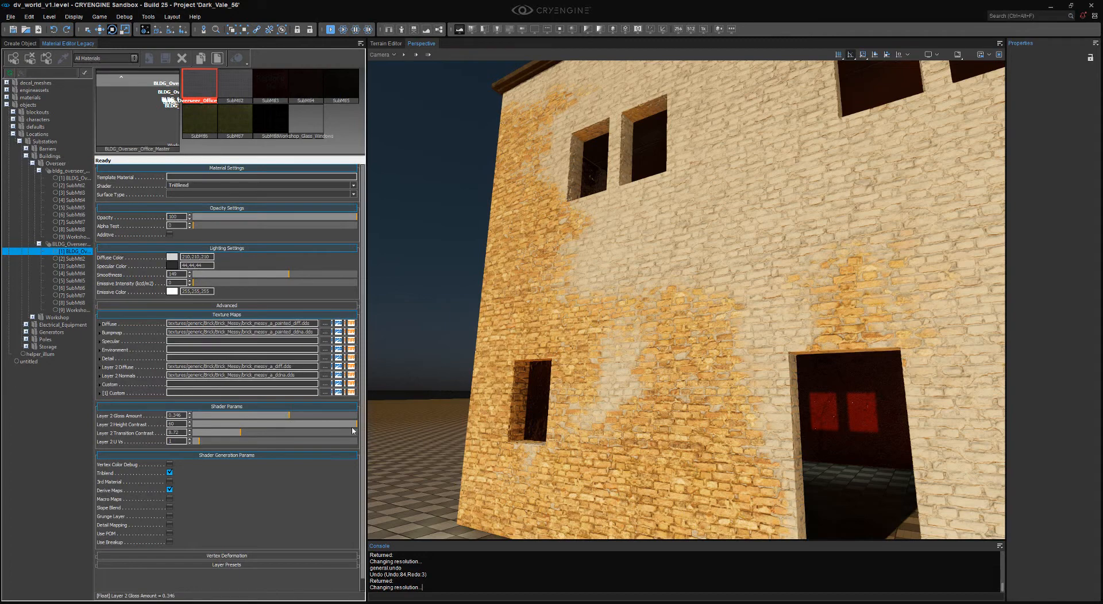
- Lower the Layer 2 Height Contrast to 28.74 and inspect the blend around the building's corner and windowless side wall
drag(352, 428, 273, 431)
right_drag(517, 379, 552, 356)
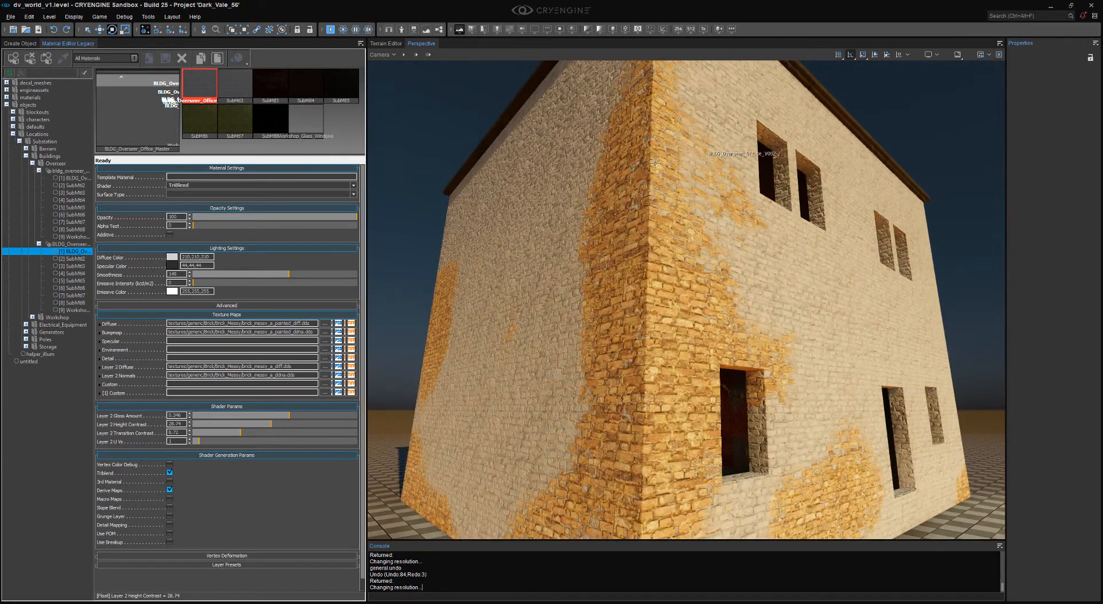
right_drag(598, 232, 669, 172)
right_drag(619, 494, 725, 238)
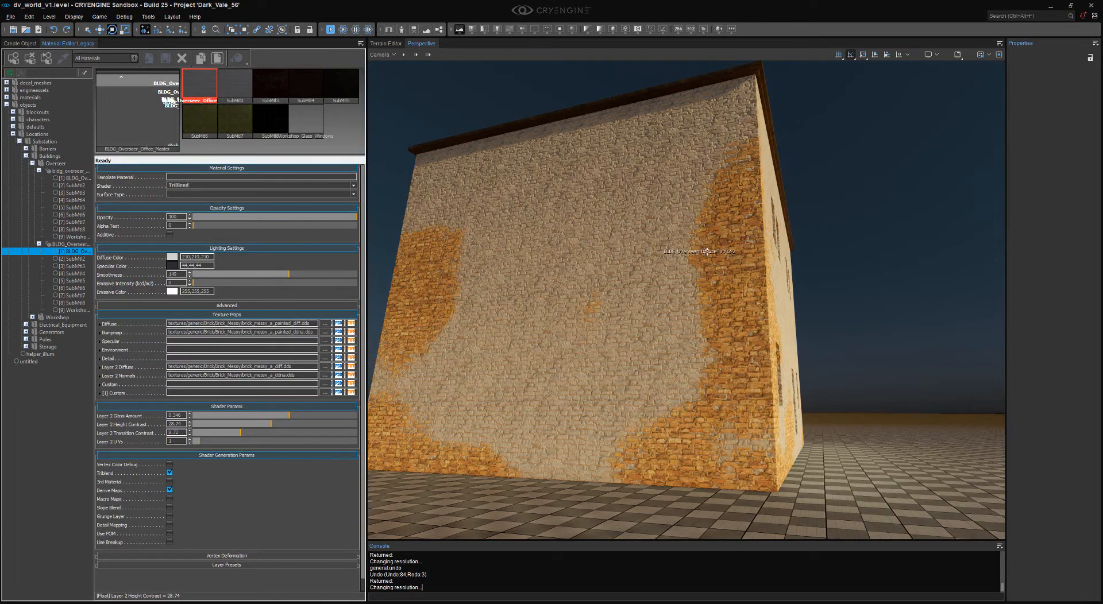
right_drag(707, 251, 739, 281)
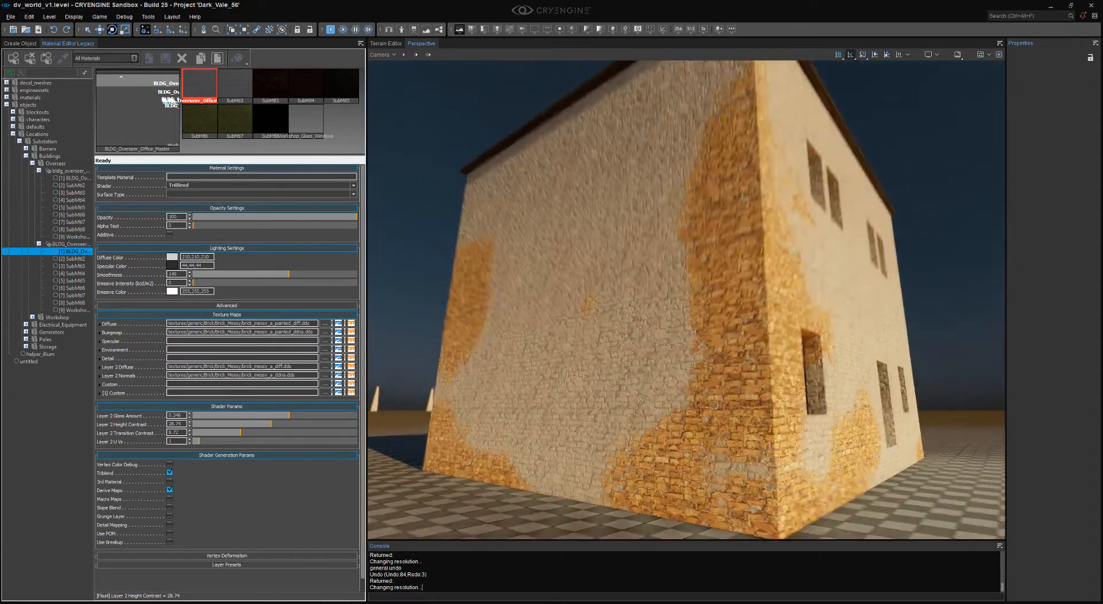
- Switch to the Overseer_Office_V001 scene in 3ds Max and select the building's VertexPaint_Red modifier
mouse_move(346, 601)
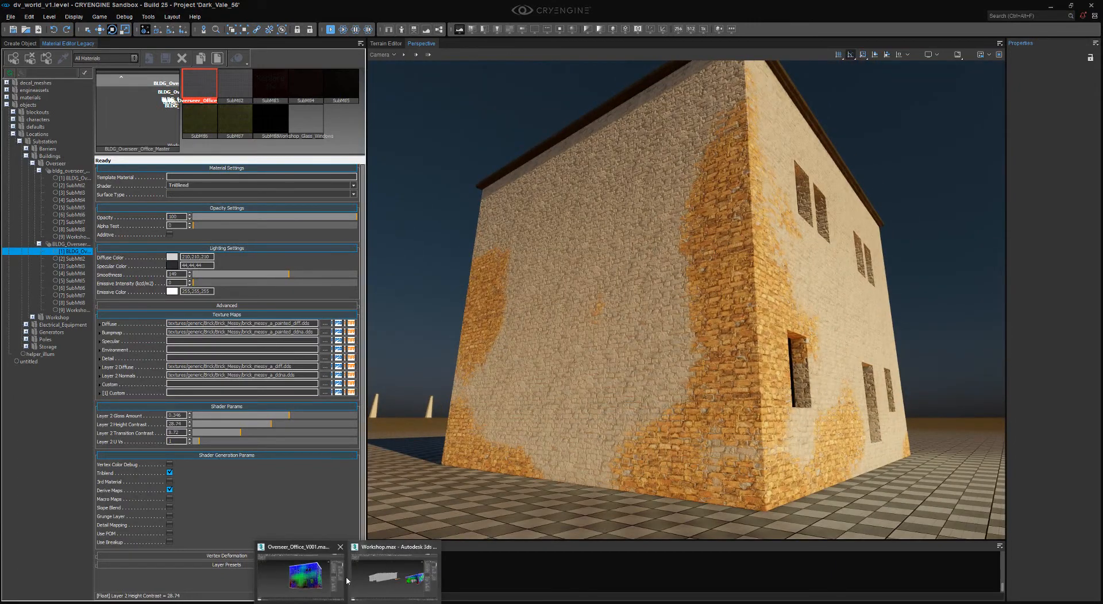
click(325, 577)
alt+middle_drag(460, 253, 621, 240)
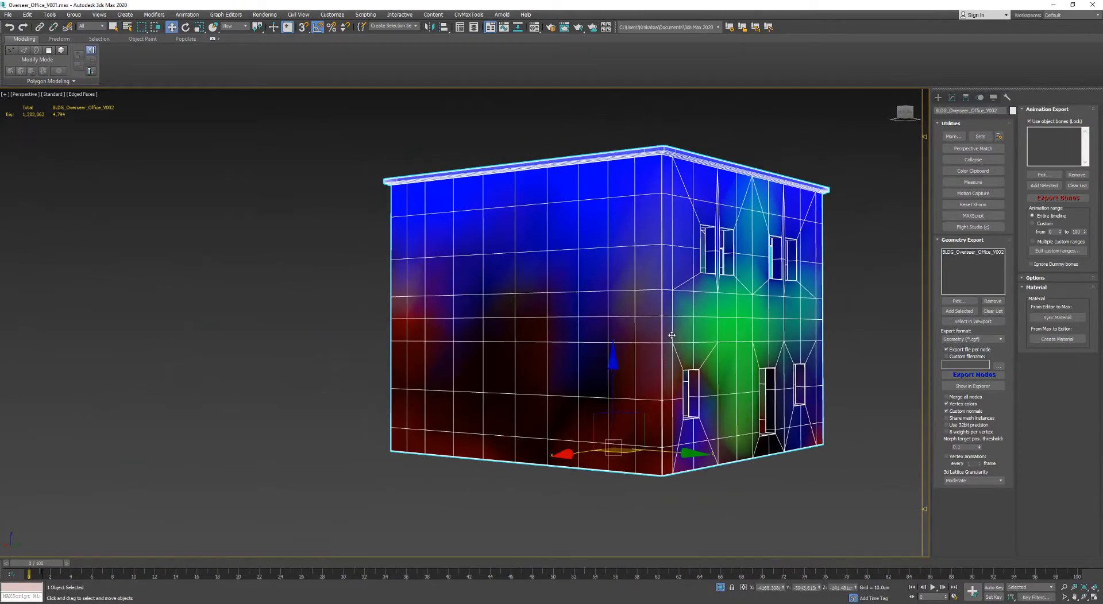
middle_drag(672, 335, 652, 338)
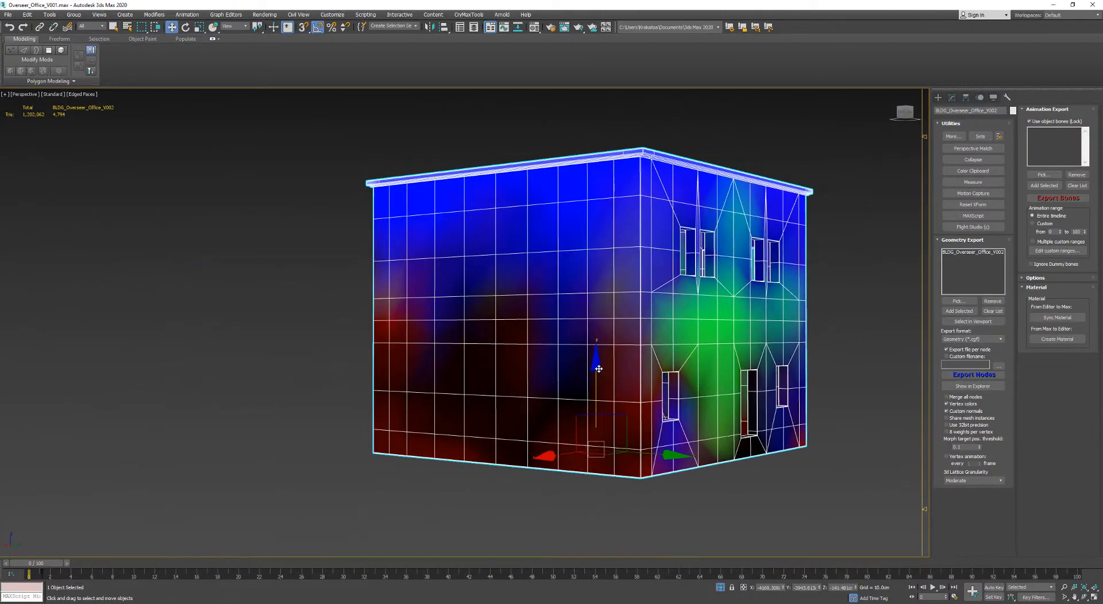
click(952, 97)
click(943, 213)
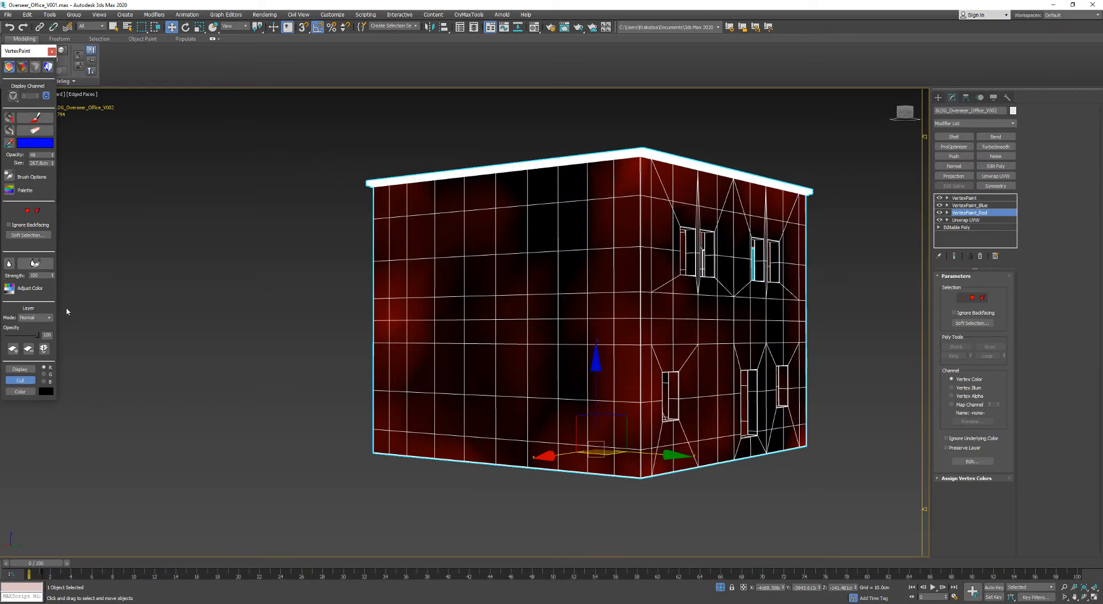
- Try blurring the red vertex paint on the side wall near the building's corner, and undo the stroke
click(35, 264)
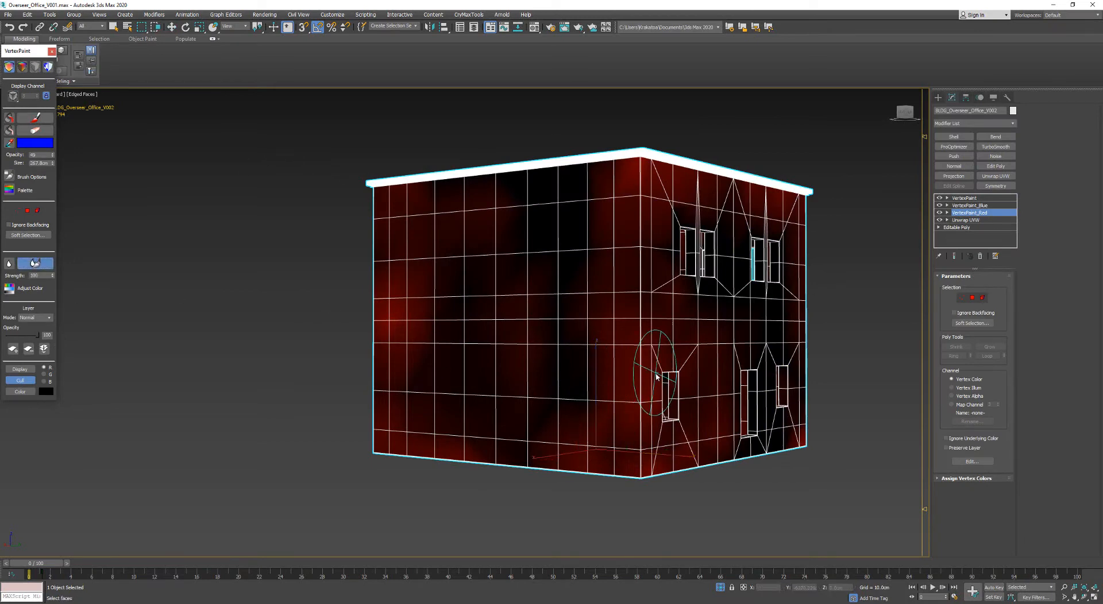
mouse_move(600, 309)
mouse_down()
mouse_move(595, 402)
mouse_move(604, 330)
mouse_up()
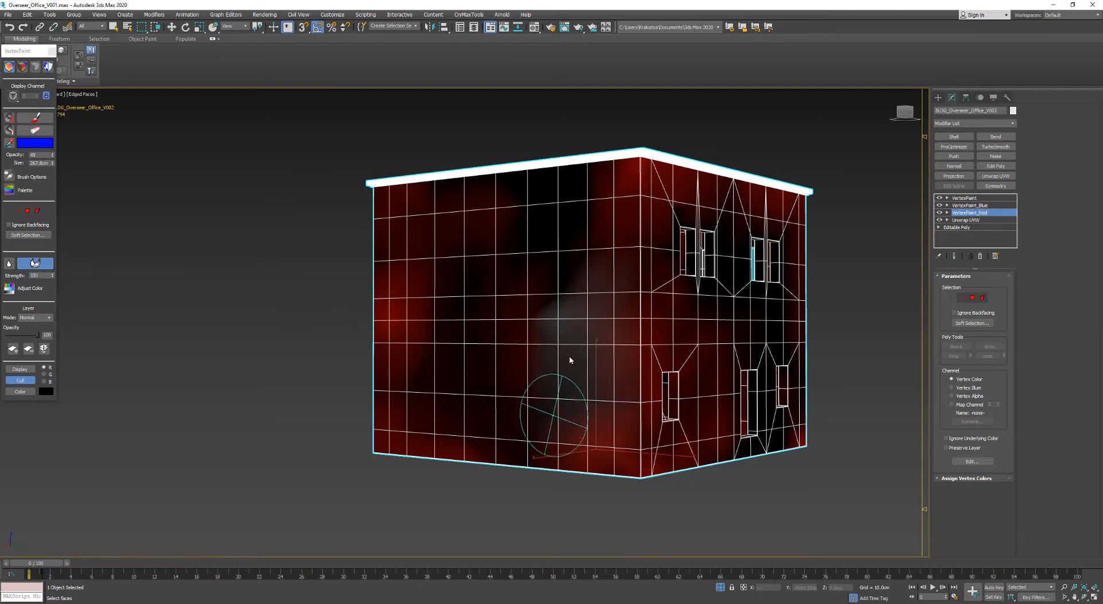
key(ctrl+z)
- Turn off the VertexPaint and VertexPaint_Blue modifiers and reselect VertexPaint_Red in the modifier stack
middle_drag(683, 332, 664, 302)
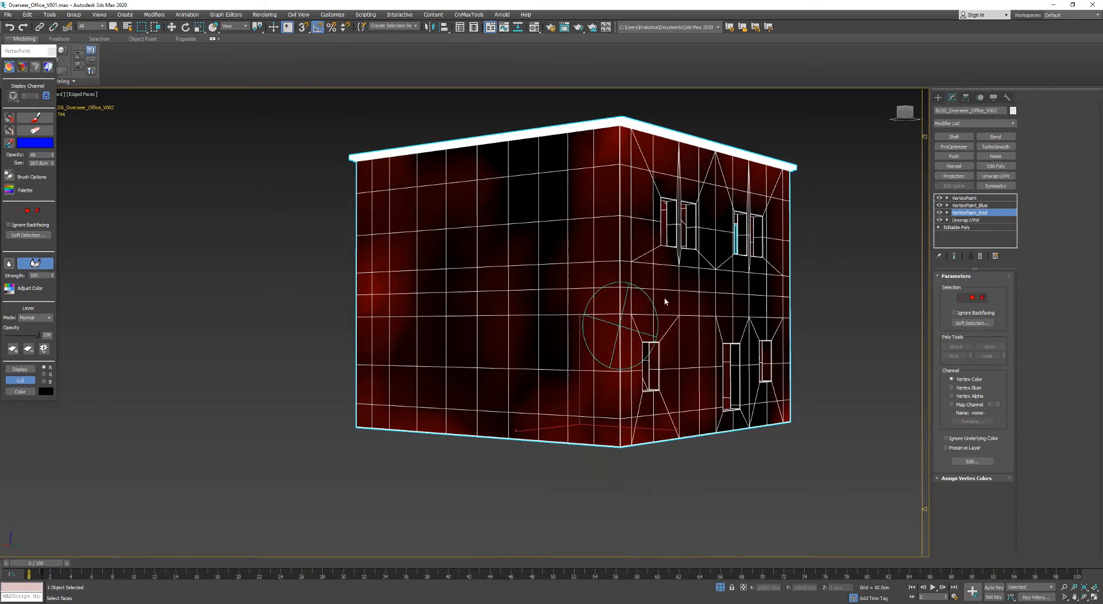
click(963, 198)
click(939, 206)
click(957, 213)
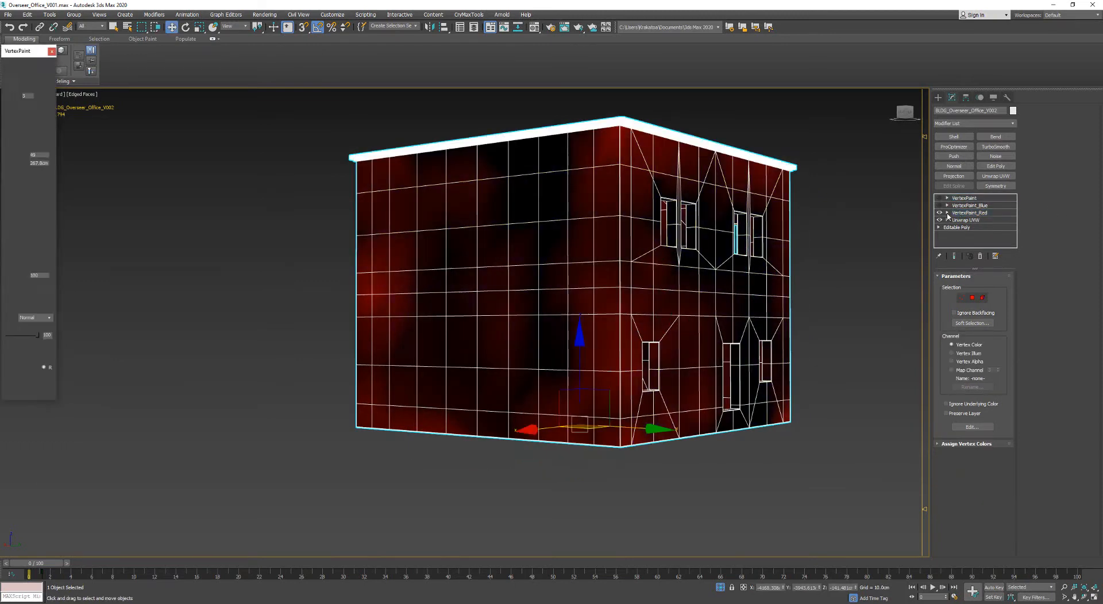
- Set the VertexPaint_Red brush color to red and paint over the building's lower corner and windowless side wall
click(949, 213)
scroll(598, 308, up, 1)
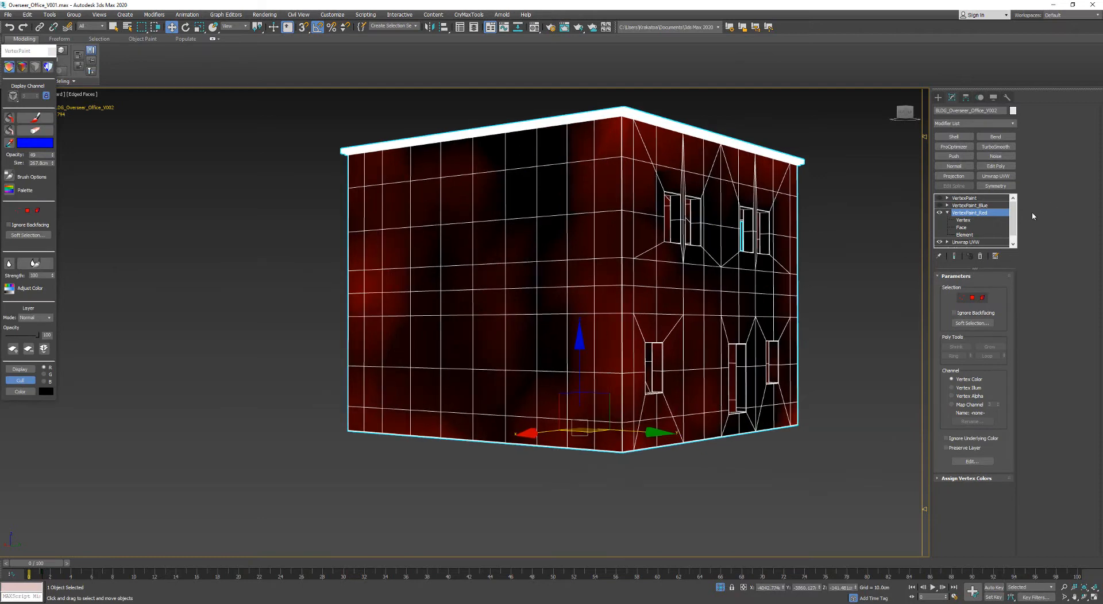
click(36, 146)
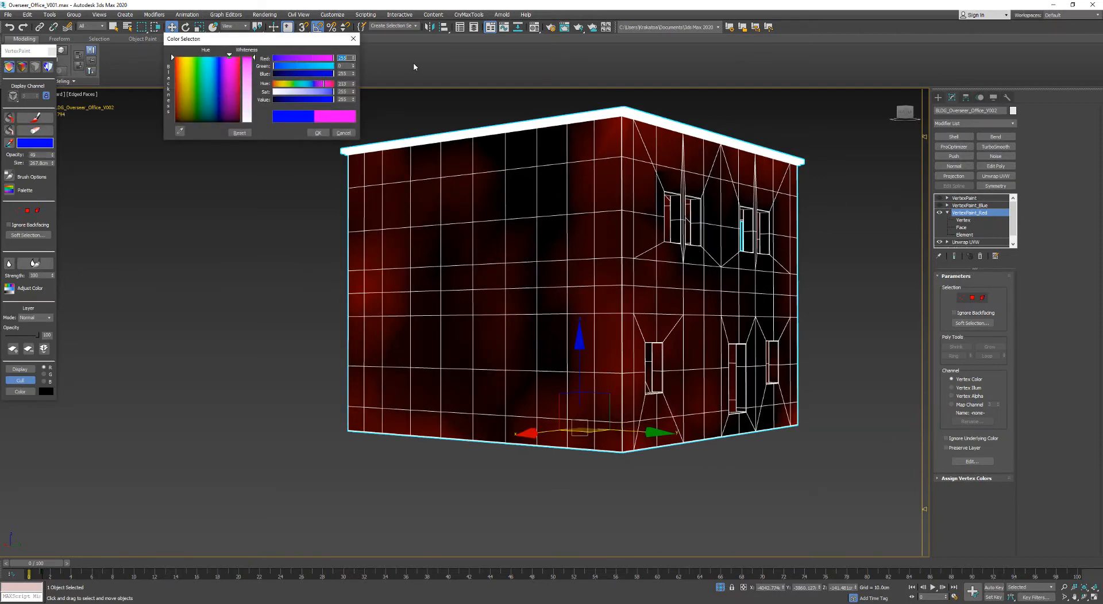
drag(414, 68, 413, 67)
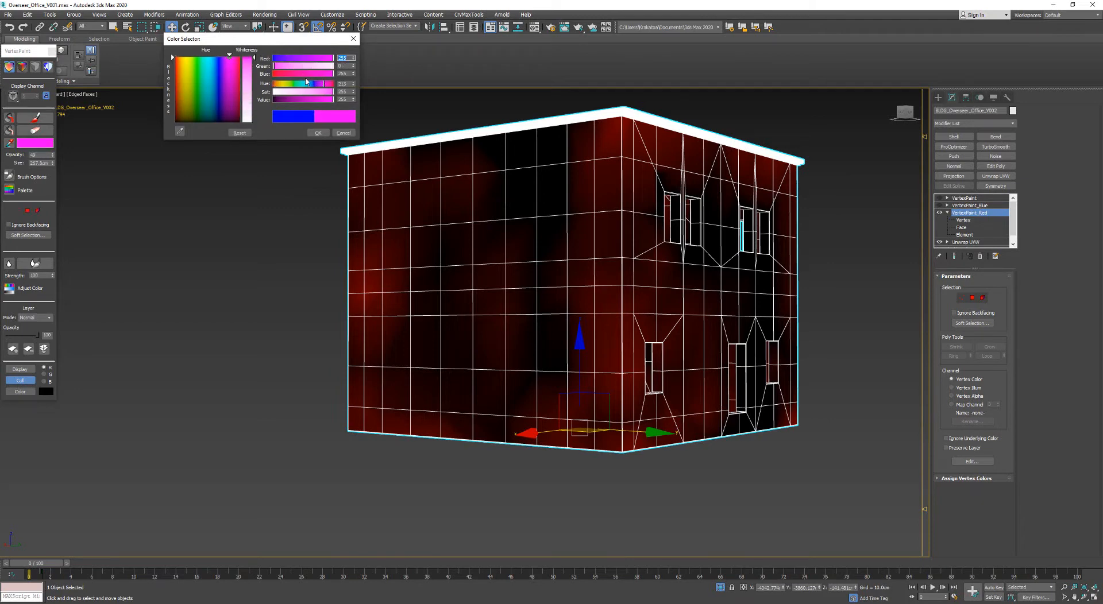
click(316, 133)
click(35, 117)
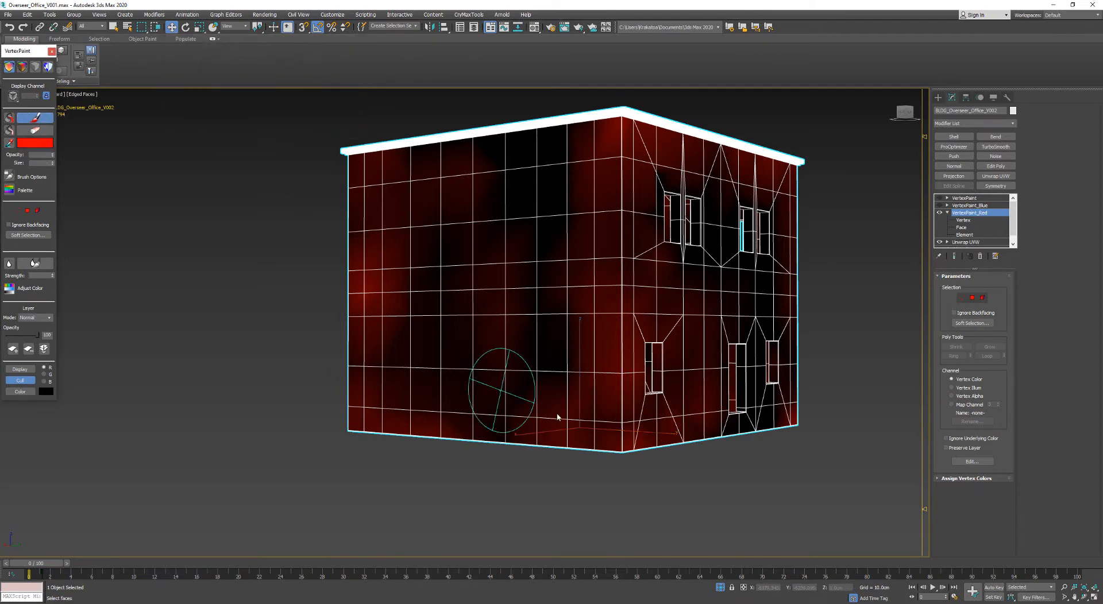
click(594, 359)
mouse_move(594, 360)
mouse_down()
mouse_move(604, 454)
mouse_move(532, 434)
mouse_move(614, 444)
mouse_move(655, 425)
mouse_up()
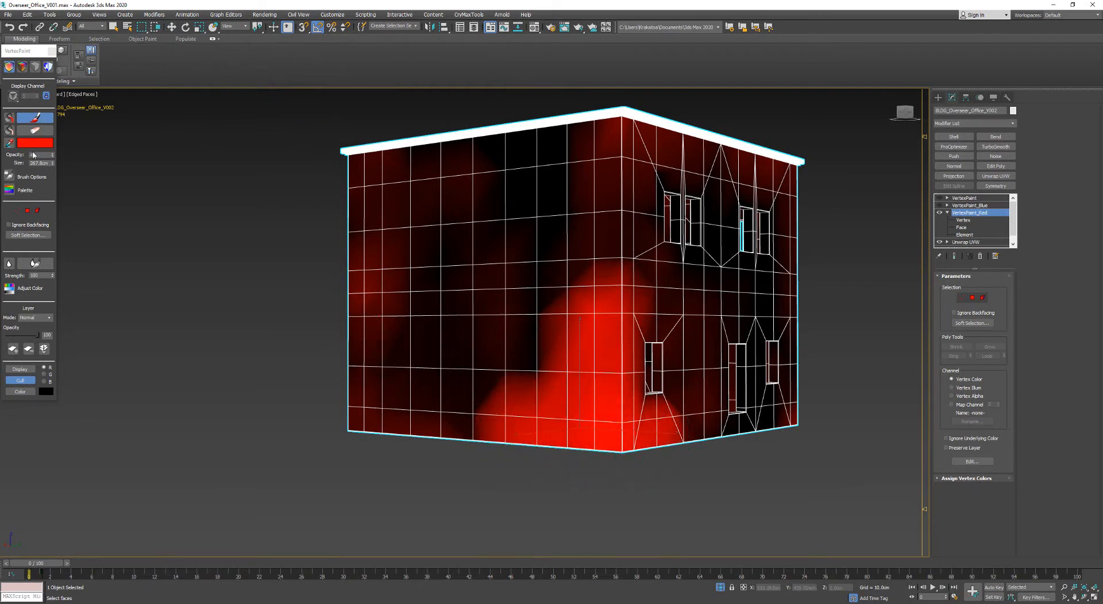
mouse_move(574, 336)
mouse_down()
mouse_move(482, 424)
mouse_move(450, 360)
mouse_move(381, 320)
mouse_move(363, 390)
mouse_up()
key(w)
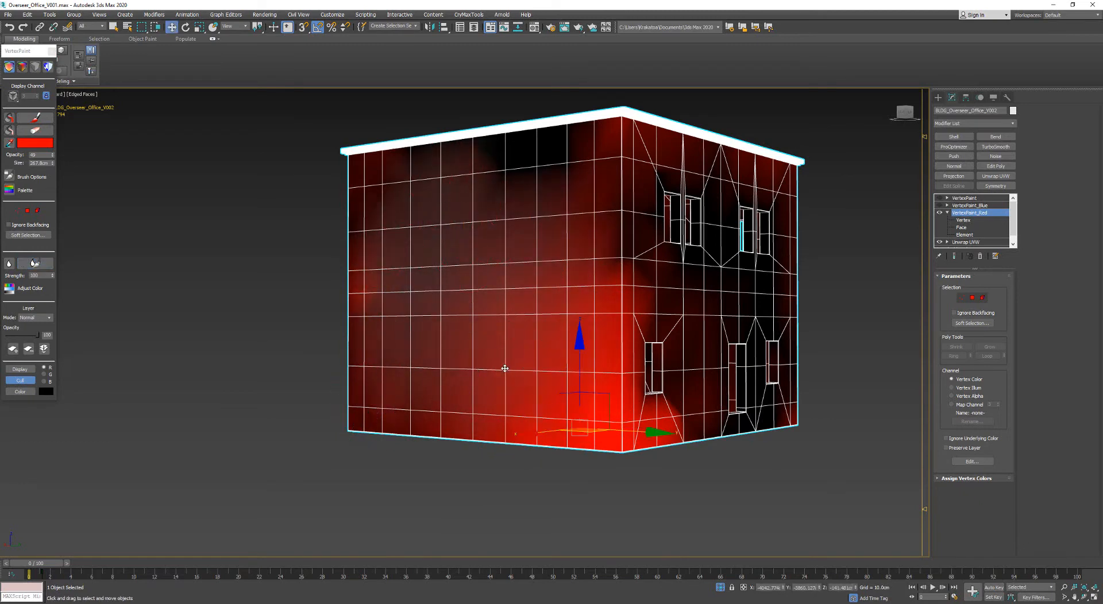
- Erase most of the new red vertex paint from the windowless side wall and the building's lower corner
alt+middle_drag(541, 323, 382, 227)
alt+middle_drag(456, 246, 219, 216)
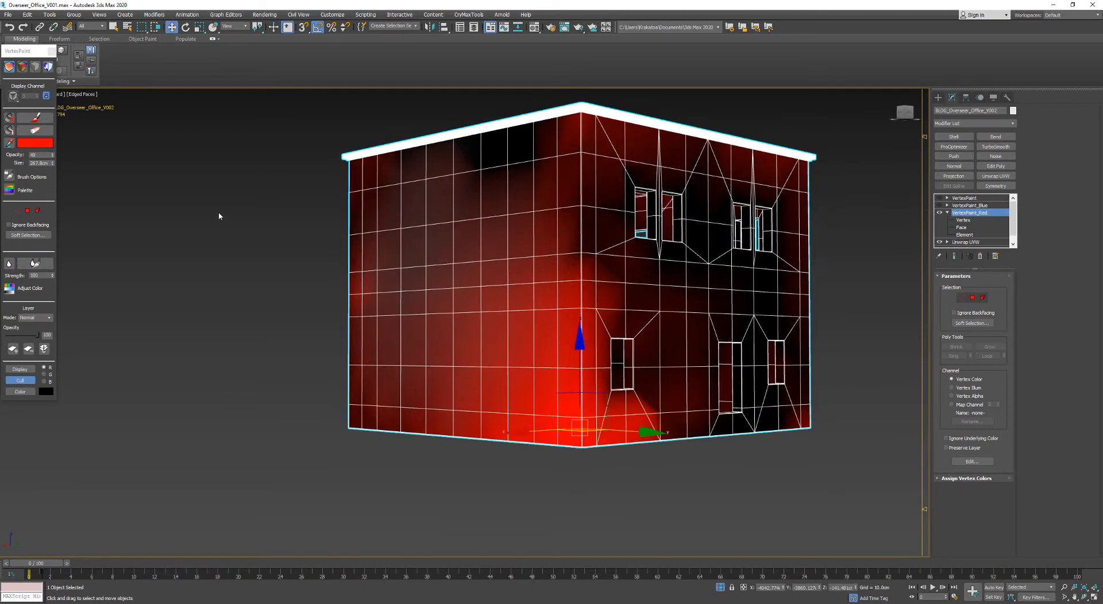
click(35, 132)
mouse_move(491, 251)
mouse_down()
mouse_move(394, 369)
mouse_move(335, 305)
mouse_move(478, 180)
mouse_move(484, 308)
mouse_move(468, 392)
mouse_move(377, 399)
mouse_move(443, 155)
mouse_move(387, 336)
mouse_move(405, 342)
mouse_up()
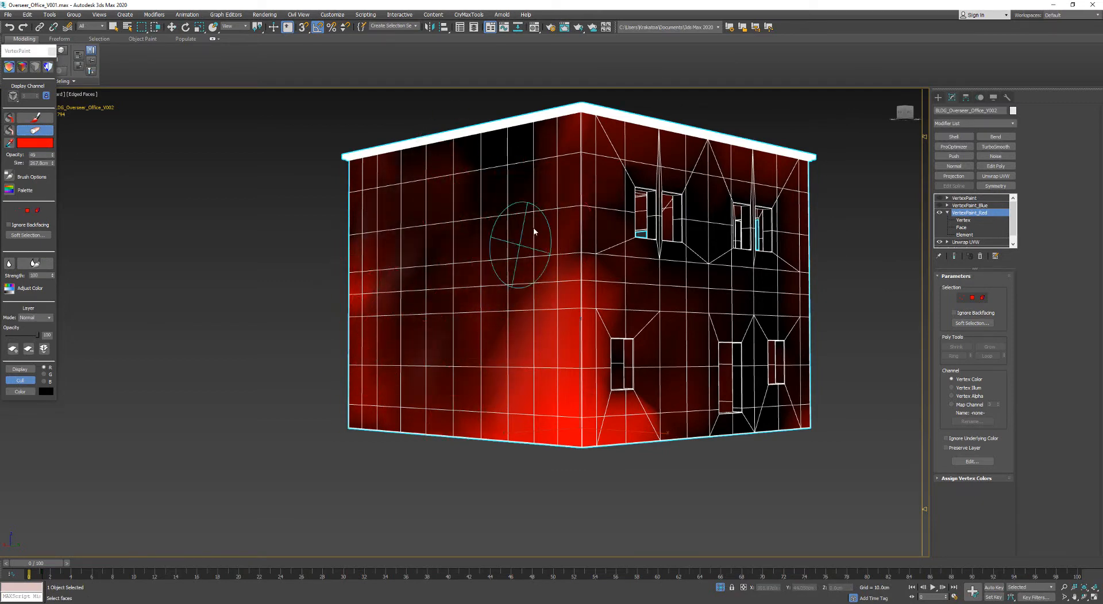
mouse_move(529, 388)
mouse_down()
mouse_move(517, 444)
mouse_move(566, 316)
mouse_move(626, 265)
mouse_move(603, 318)
mouse_move(576, 283)
mouse_move(596, 148)
mouse_move(480, 273)
mouse_move(370, 294)
mouse_move(345, 340)
mouse_move(467, 347)
mouse_move(419, 352)
mouse_move(374, 406)
mouse_move(564, 412)
mouse_move(603, 436)
mouse_move(576, 389)
mouse_move(603, 388)
mouse_move(581, 319)
mouse_move(546, 403)
mouse_move(553, 418)
mouse_up()
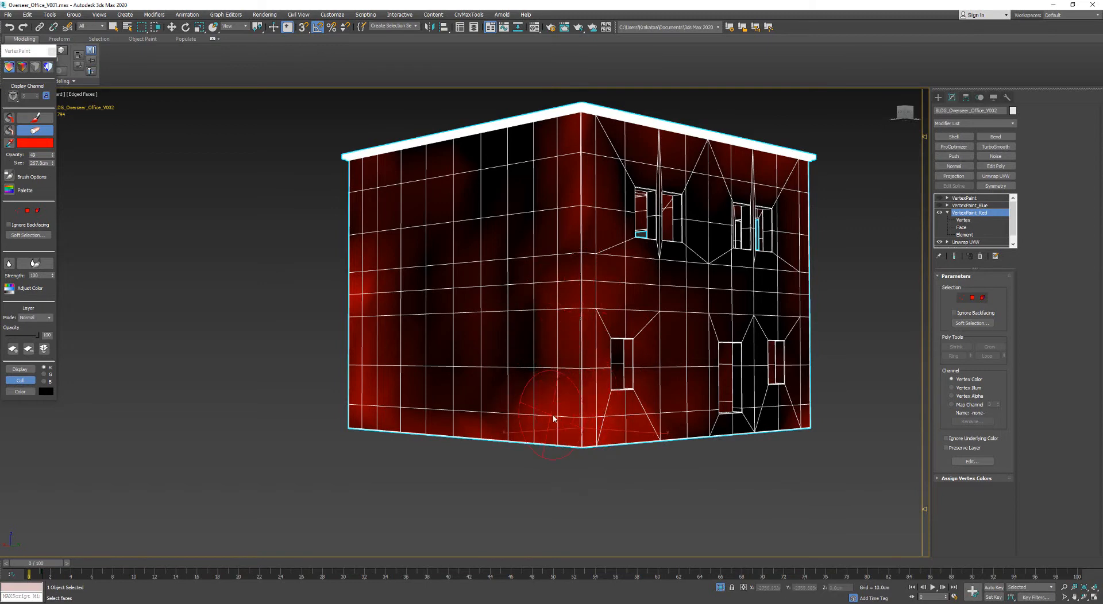
- Turn the VertexPaint and VertexPaint_Blue modifiers back on and export the BLDG_Overseer_Office_V002 node as CRYENGINE geometry
click(965, 198)
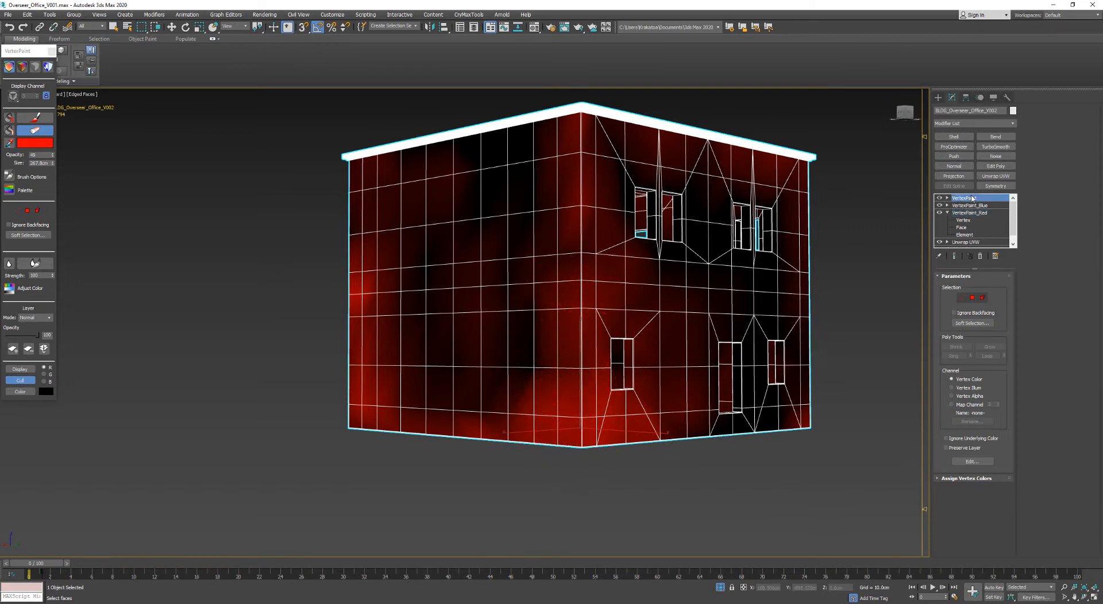
click(1007, 97)
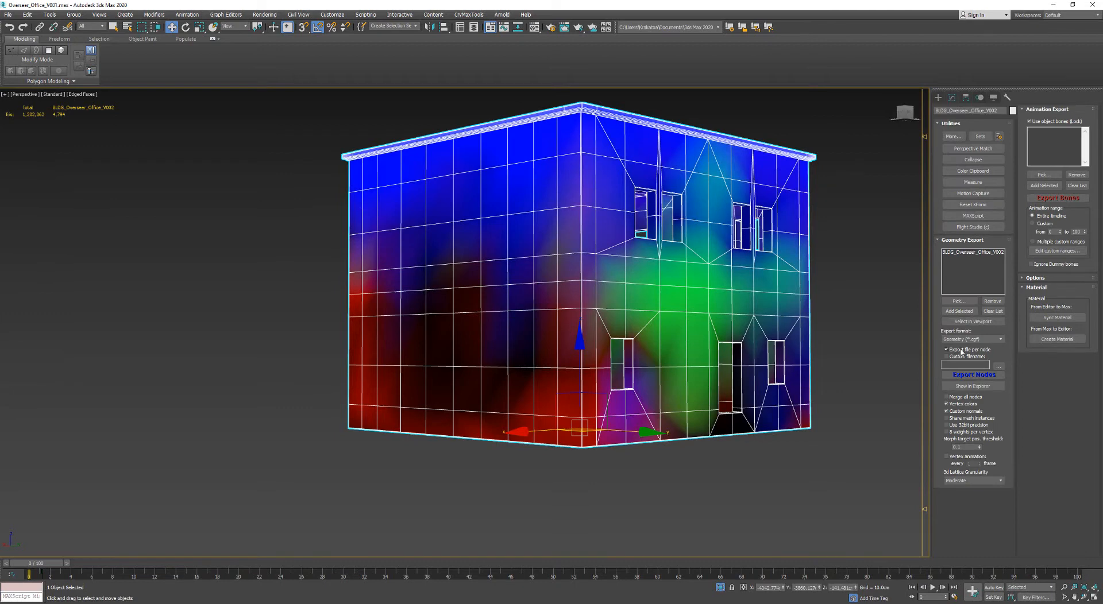
click(975, 374)
click(646, 390)
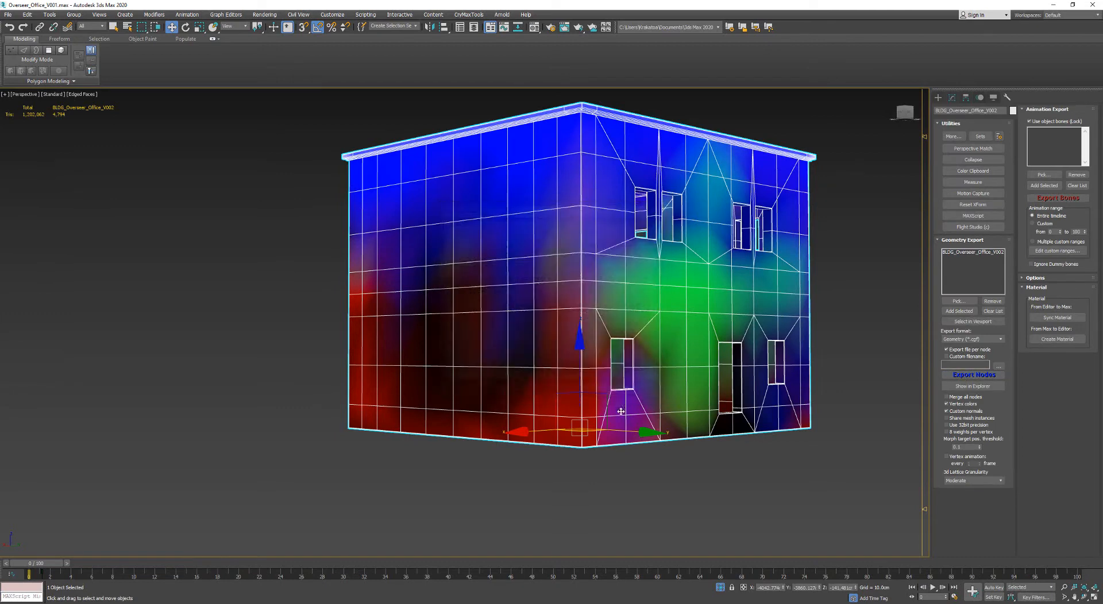
- Switch to CRYENGINE and inspect the updated brick blend on the office's side wall, corner and windowed wall
mouse_move(516, 600)
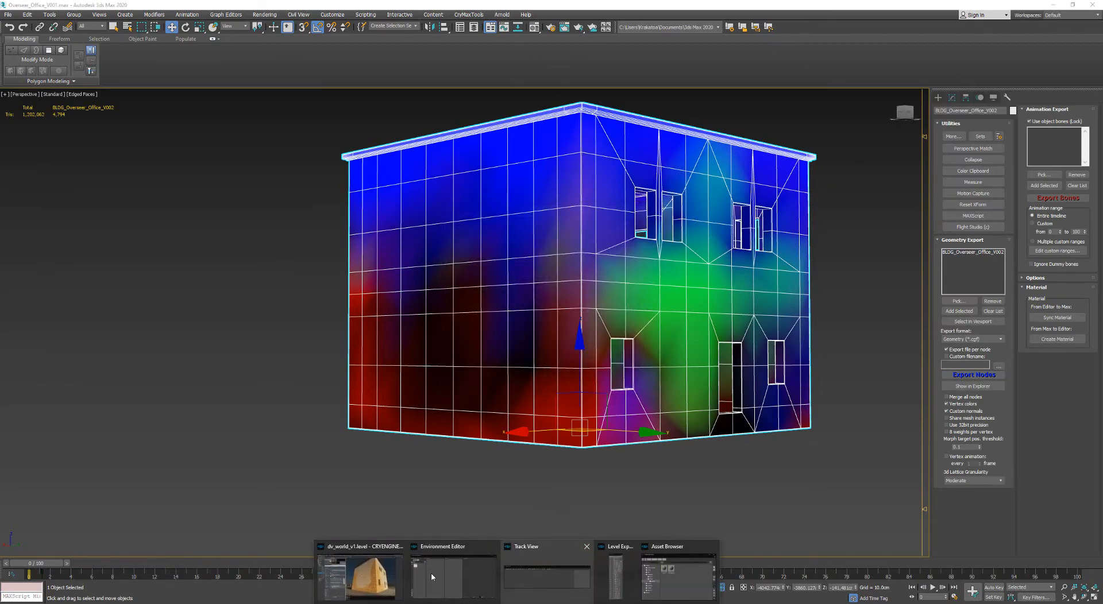
click(402, 576)
right_drag(684, 305, 685, 287)
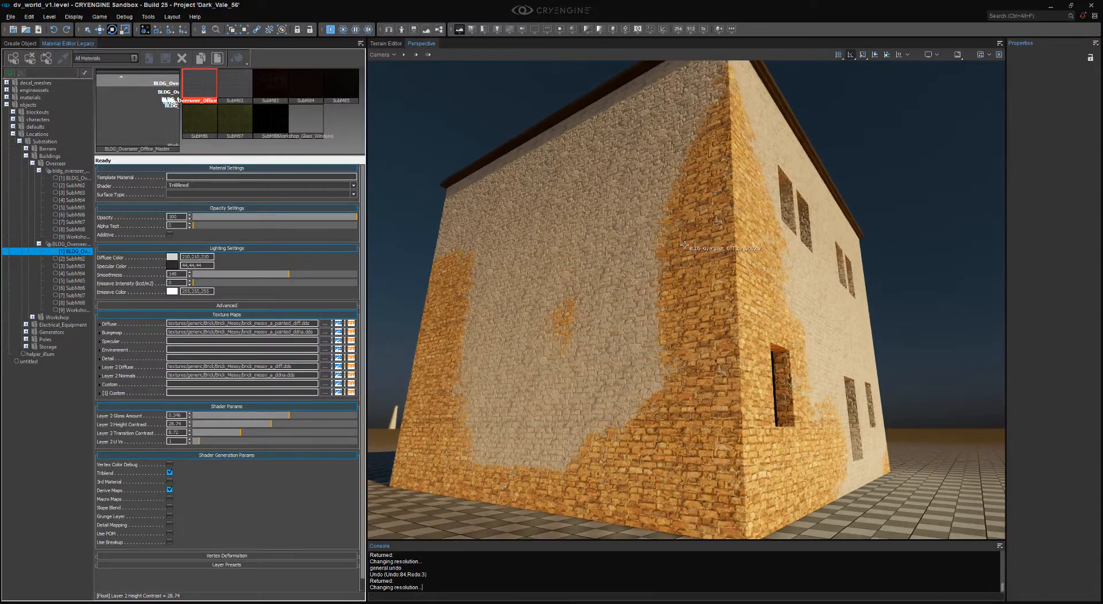
click(499, 463)
key(1)
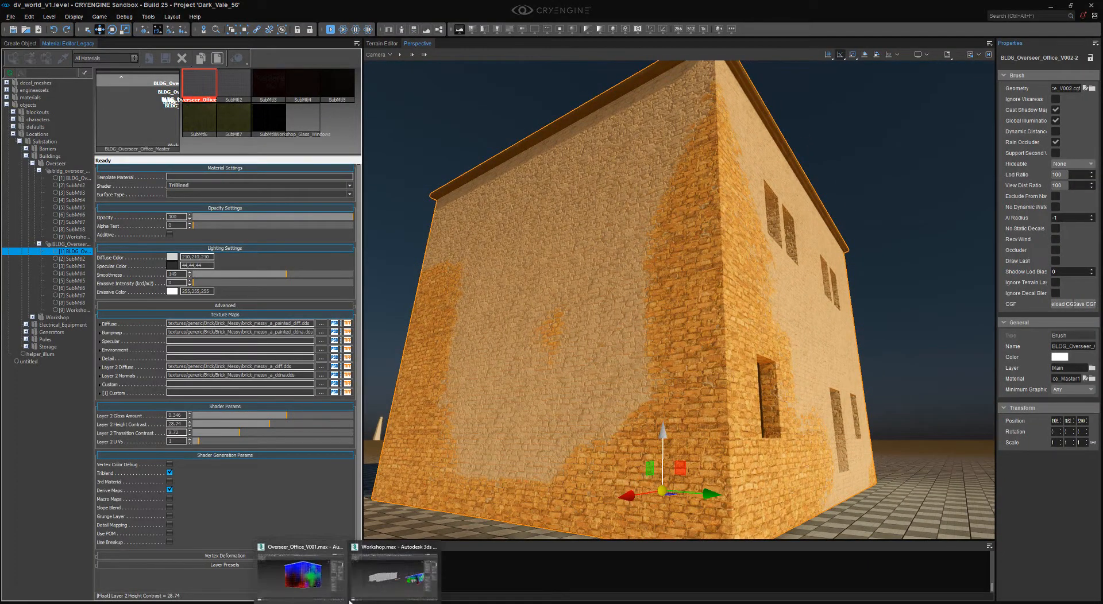
click(305, 572)
drag(530, 4, 0, 270)
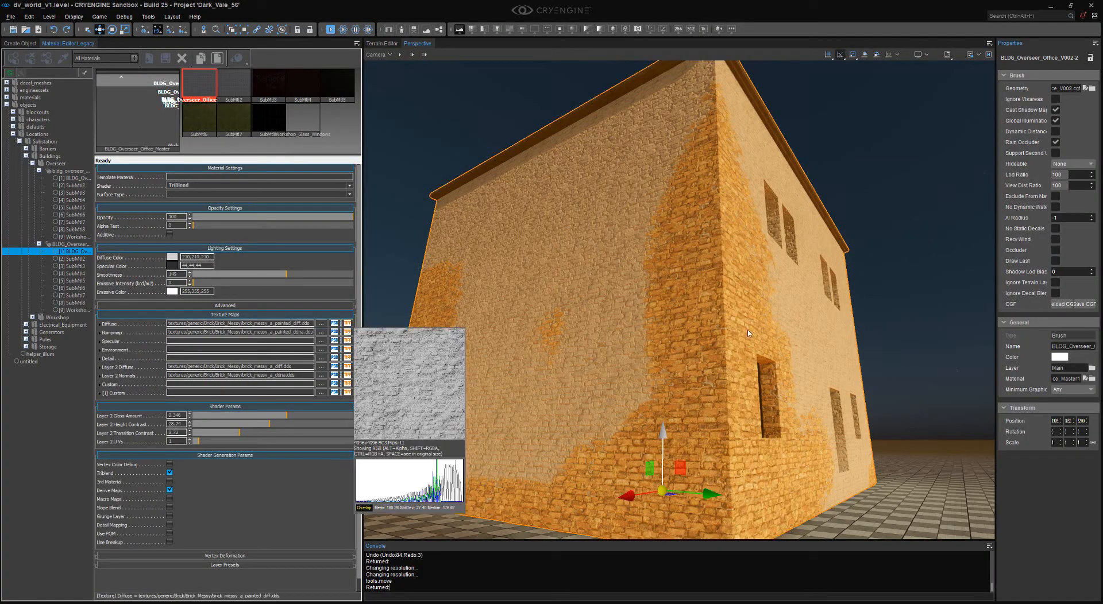
right_drag(488, 304, 741, 195)
key(s)
click(787, 151)
key(d)
click(741, 195)
click(804, 149)
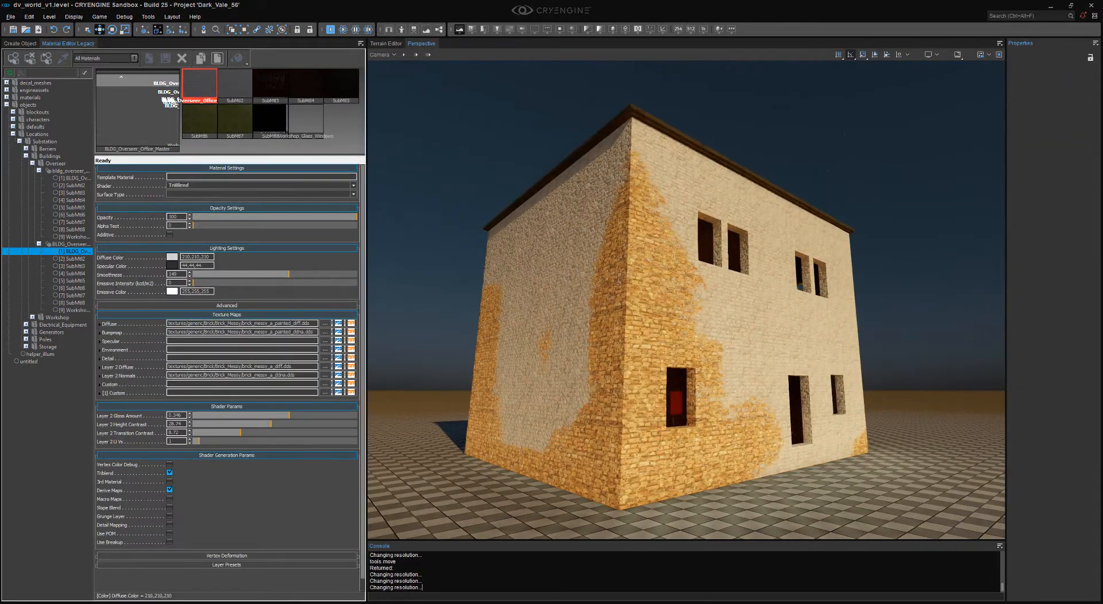
- Switch back to 3ds Max, export the repainted overseer office to CRYENGINE again and close the exporter
key(alt+Tab)
key(alt+Tab)
key(alt+Tab)
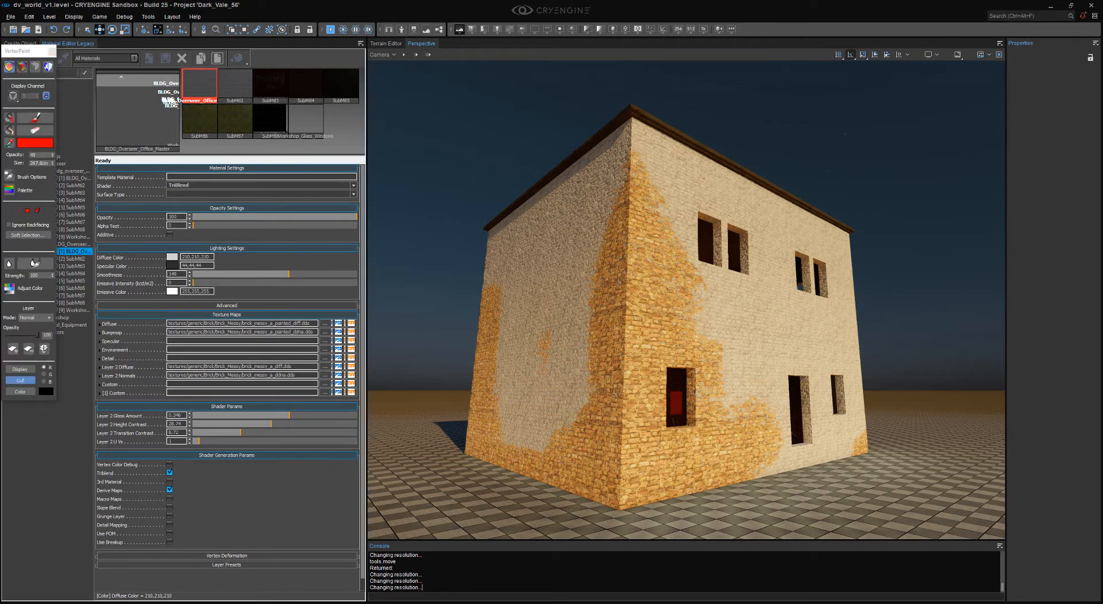
drag(23, 53, 0, 66)
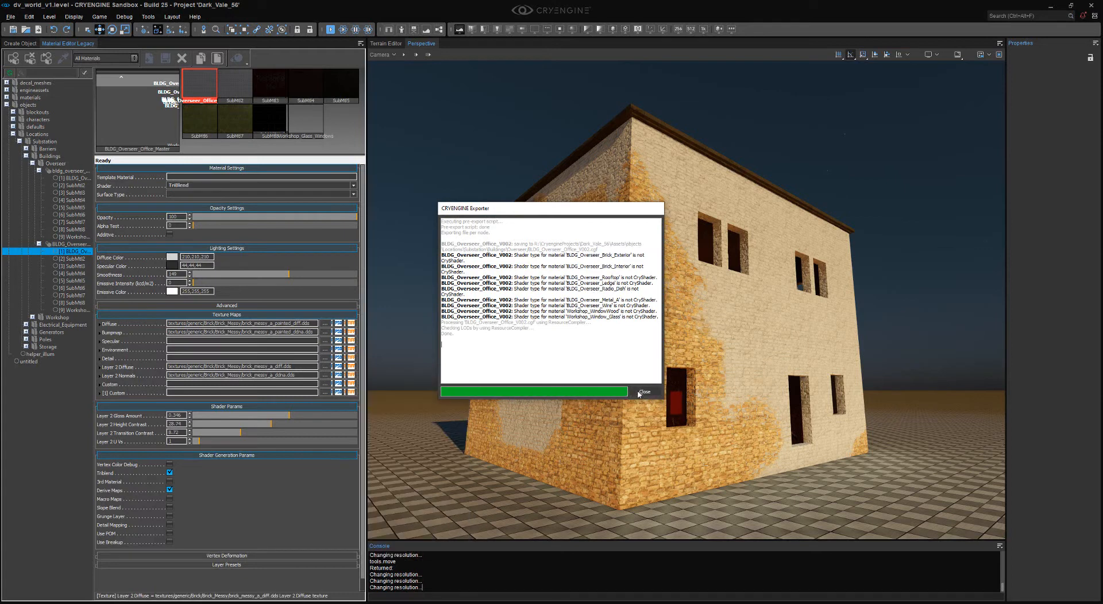
click(642, 393)
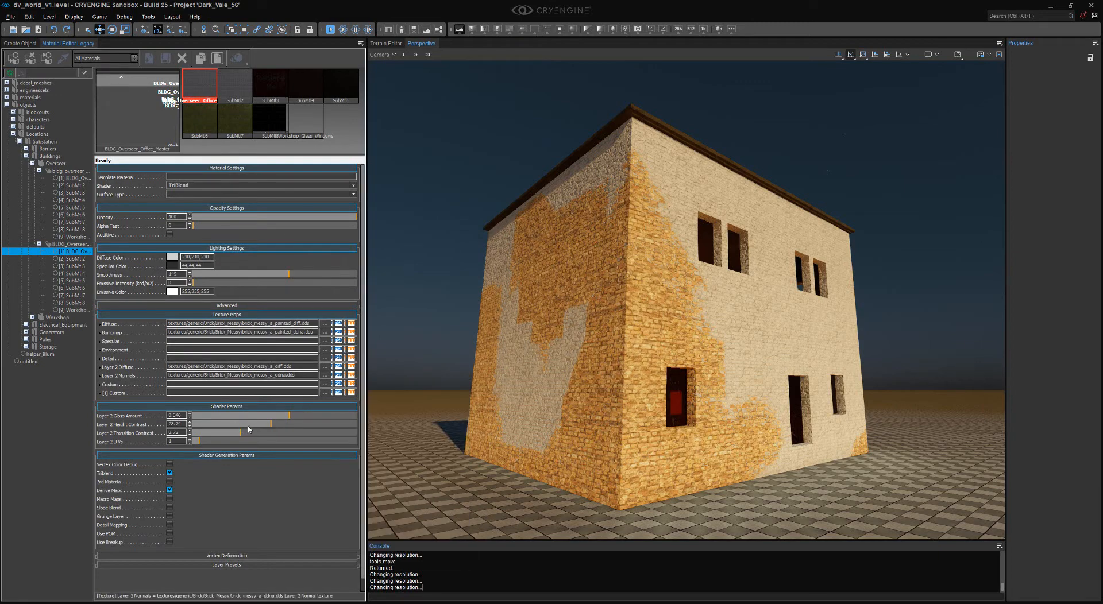
- Lower the Layer 2 Transition Contrast to 6.03 and the Height Contrast to about 11, inspecting the brick edges around the building
mouse_move(235, 433)
mouse_down()
mouse_move(225, 433)
mouse_move(251, 429)
mouse_move(198, 433)
mouse_move(215, 435)
mouse_move(202, 435)
mouse_move(207, 425)
mouse_move(203, 435)
mouse_move(225, 442)
mouse_up()
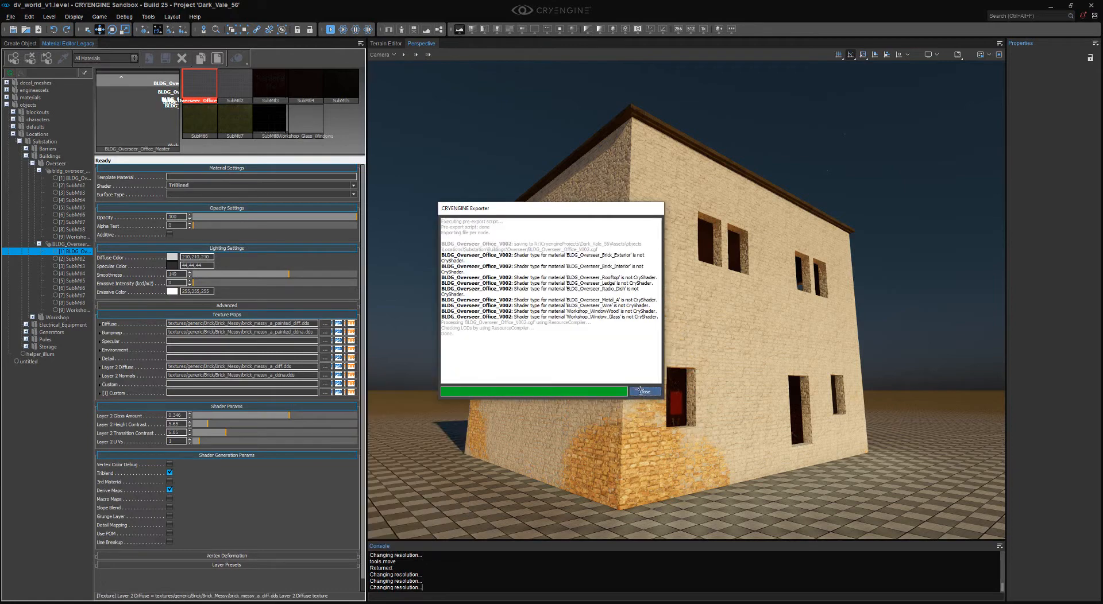
right_drag(716, 361, 669, 367)
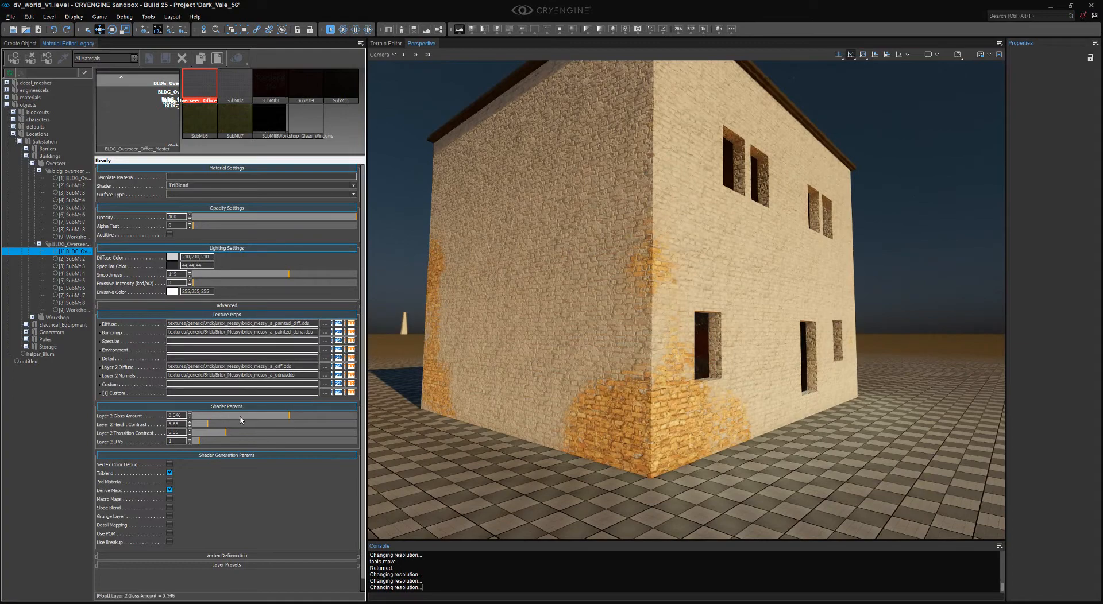
click(223, 425)
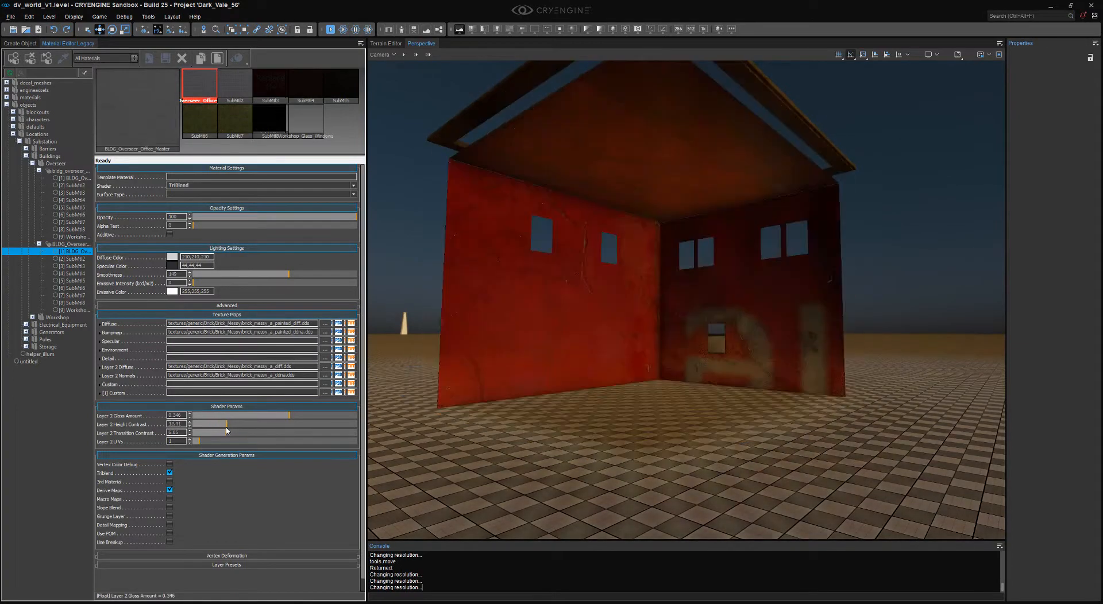
key(d)
right_drag(690, 333, 517, 345)
key(d)
mouse_move(758, 354)
right_down()
mouse_move(614, 351)
mouse_move(718, 352)
mouse_move(638, 345)
right_up()
key(a)
key(w)
key(s)
key(w)
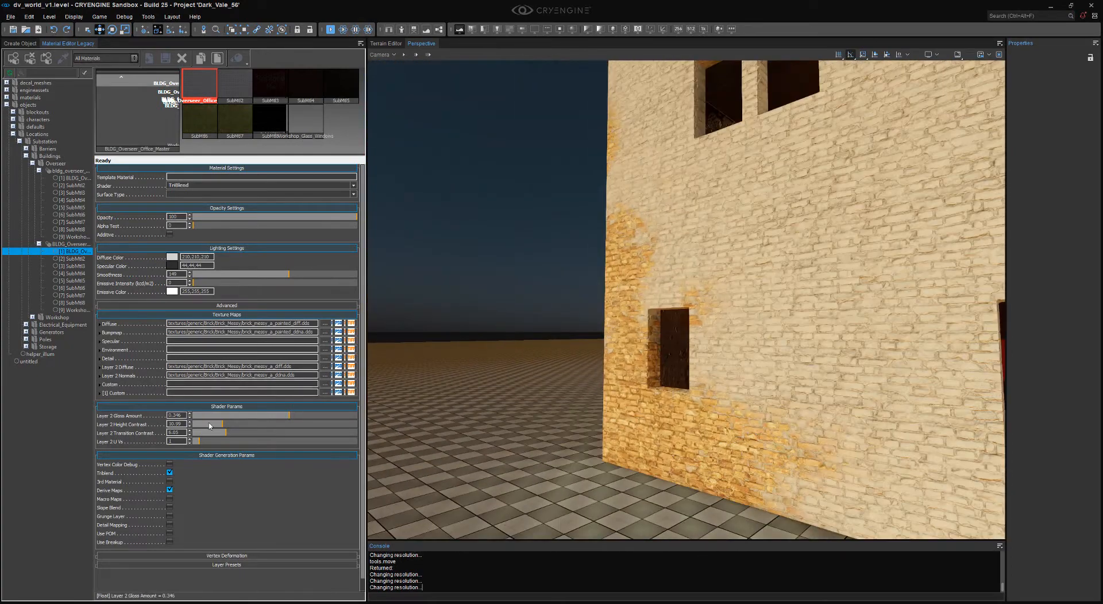
- Try a Layer 2 Height Contrast of about 31 on the windowed wall, and settle on about 20.5
drag(216, 425, 283, 434)
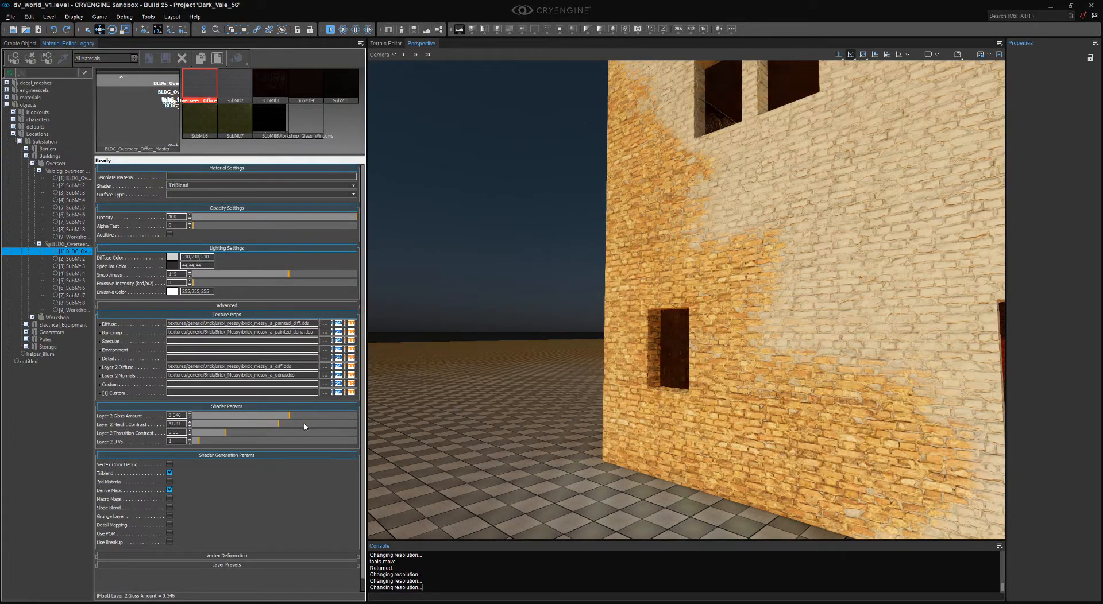
right_drag(649, 351, 684, 327)
key(s)
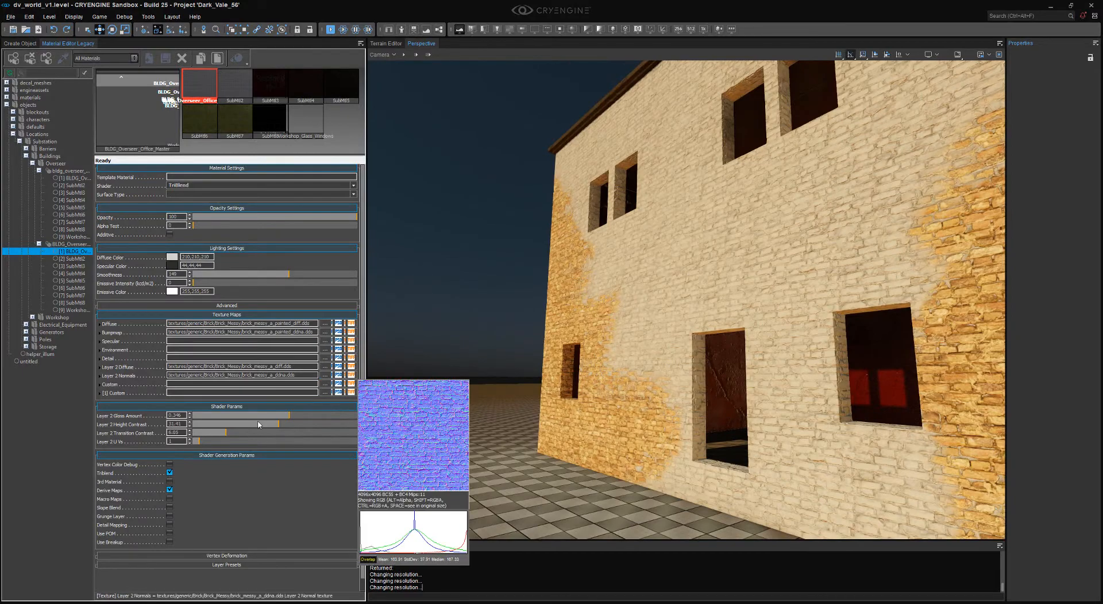
click(251, 425)
- Try a Layer 2 Gloss Amount of -0.44, set it back to 0.346 in the Smoothness debug view, and return to the standard view
mouse_move(251, 426)
mouse_down()
mouse_move(196, 417)
mouse_move(256, 416)
mouse_up()
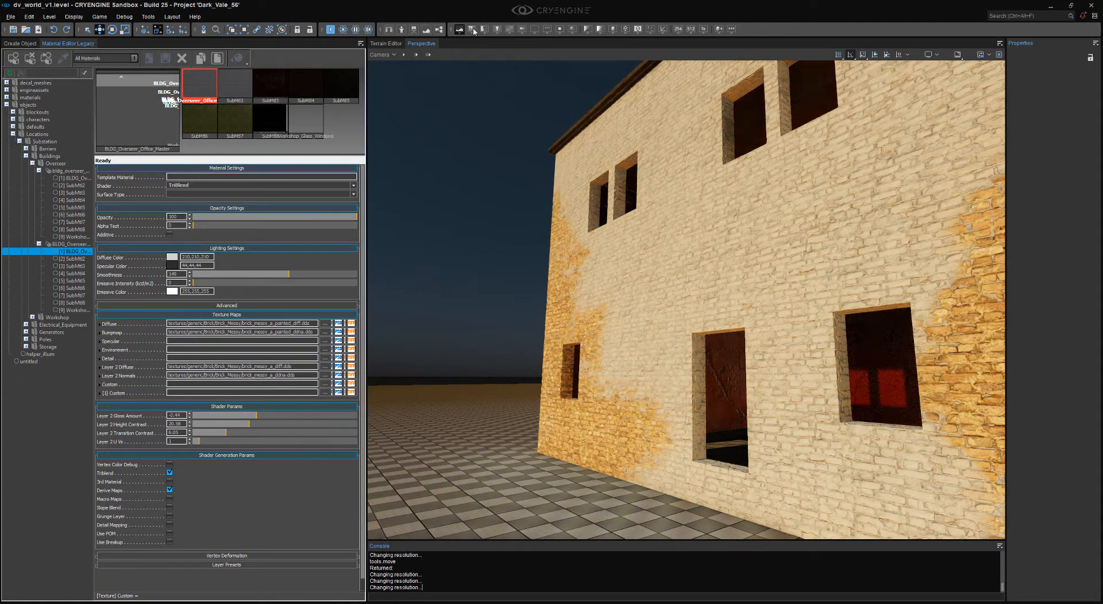
click(472, 30)
click(483, 29)
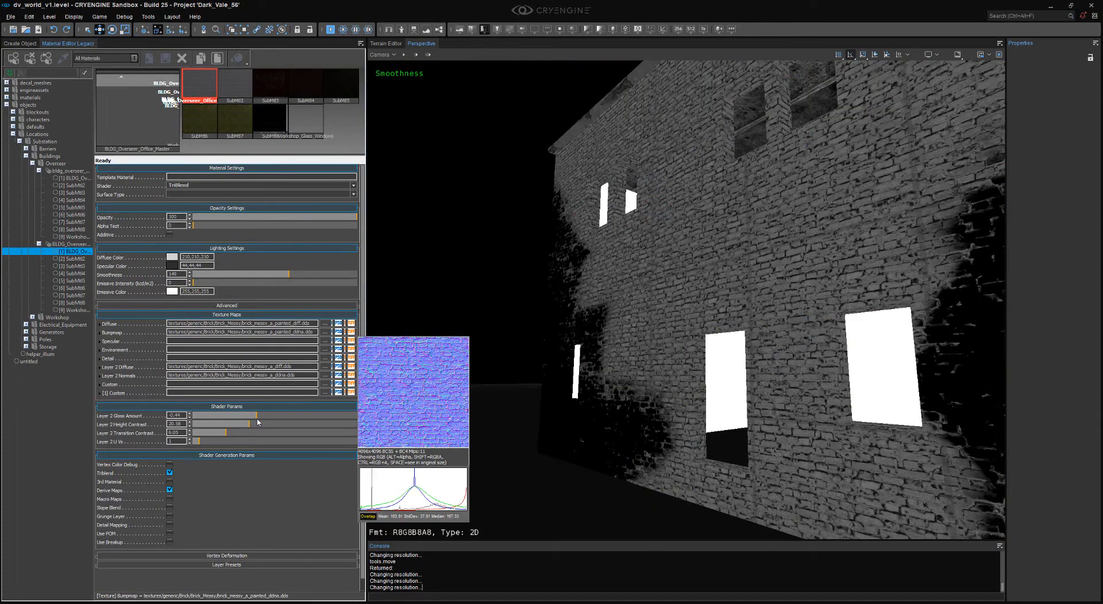
drag(256, 416, 288, 422)
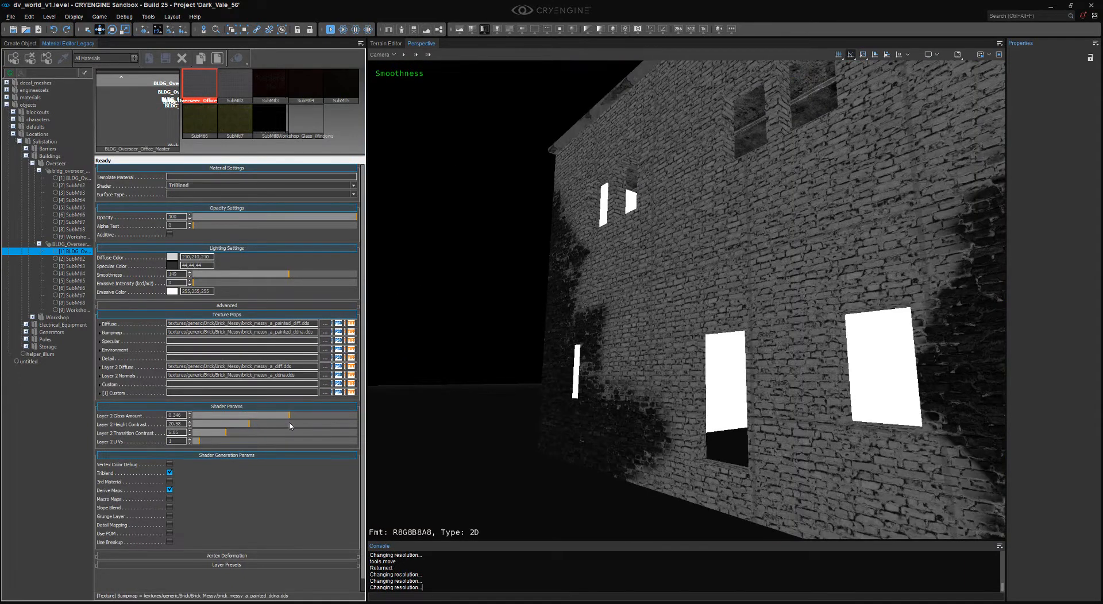
click(461, 29)
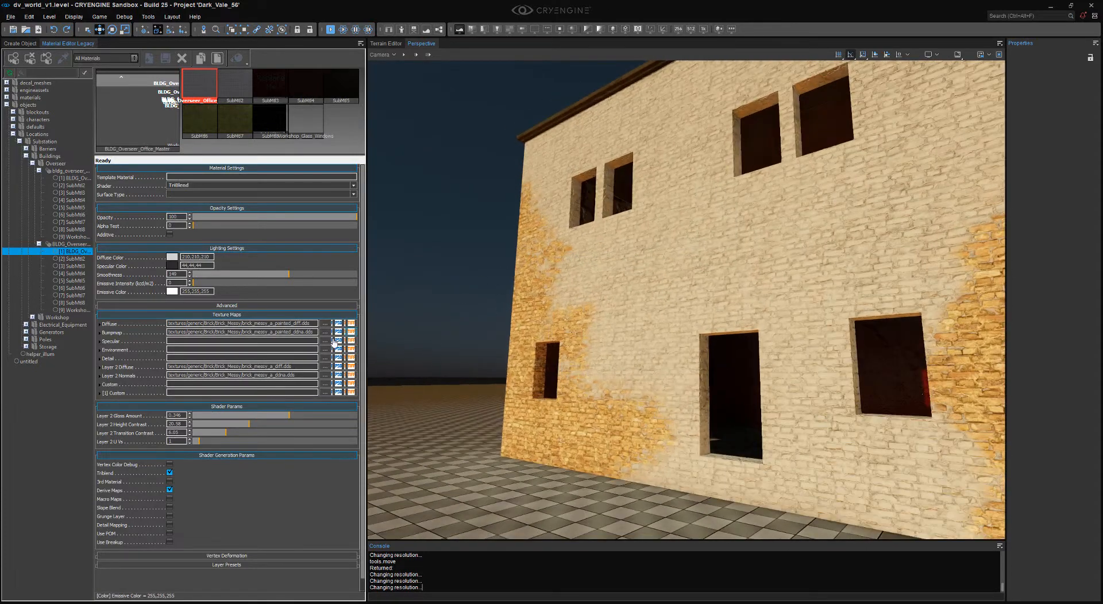
- Examine the painted-to-bare brick transitions along the windowed wall and around the building's corners
scroll(364, 310, down, 1)
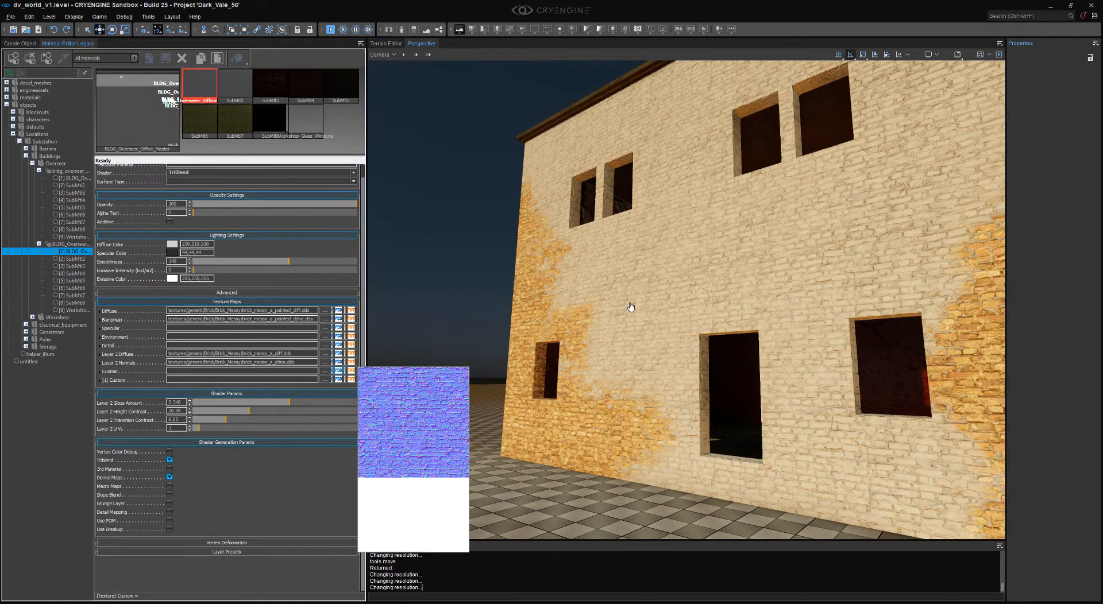
right_drag(630, 306, 643, 273)
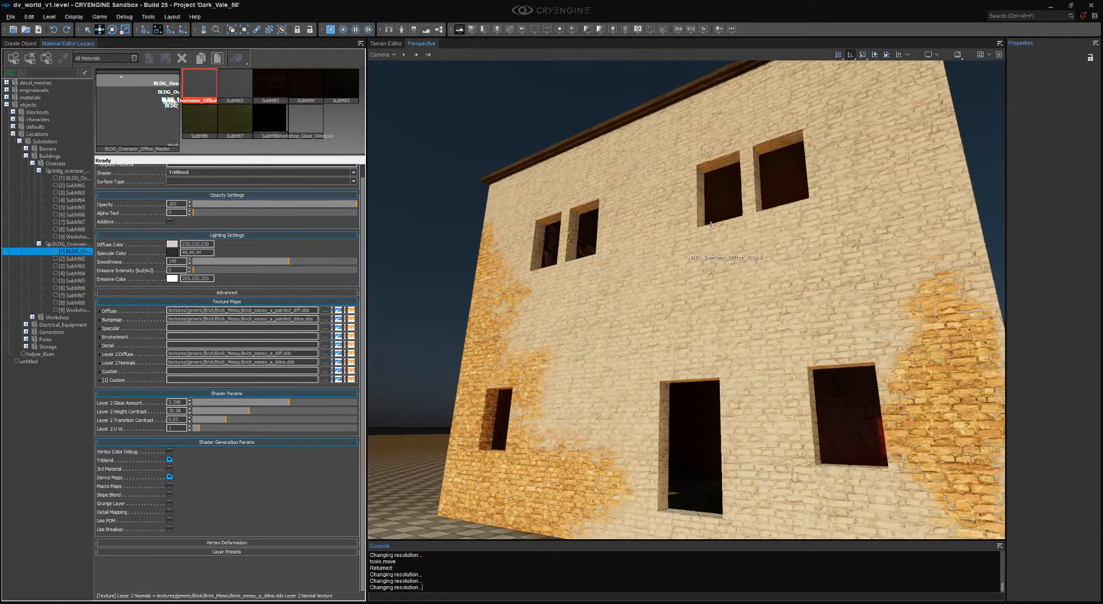
key(d)
key(s)
right_drag(634, 350, 659, 403)
key(s)
key(w)
key(w)
key(a)
key(d)
key(w)
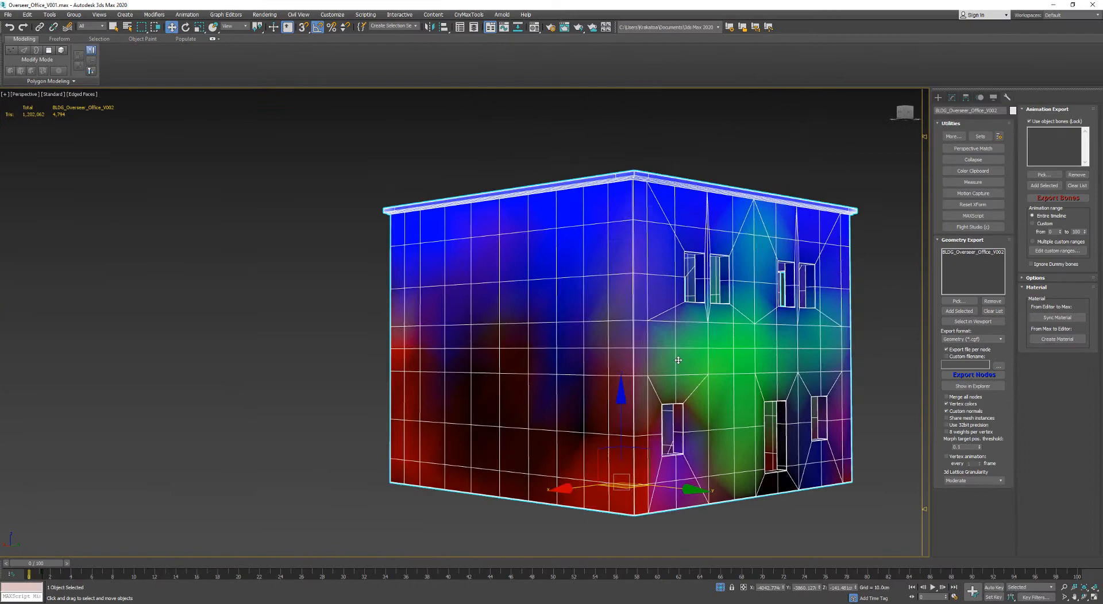
- Review the building's vertex colors in 3ds Max, enable the TriBlend material's Grunge Layer in CRYENGINE, and inspect its effect on the walls
alt+middle_drag(678, 360, 419, 178)
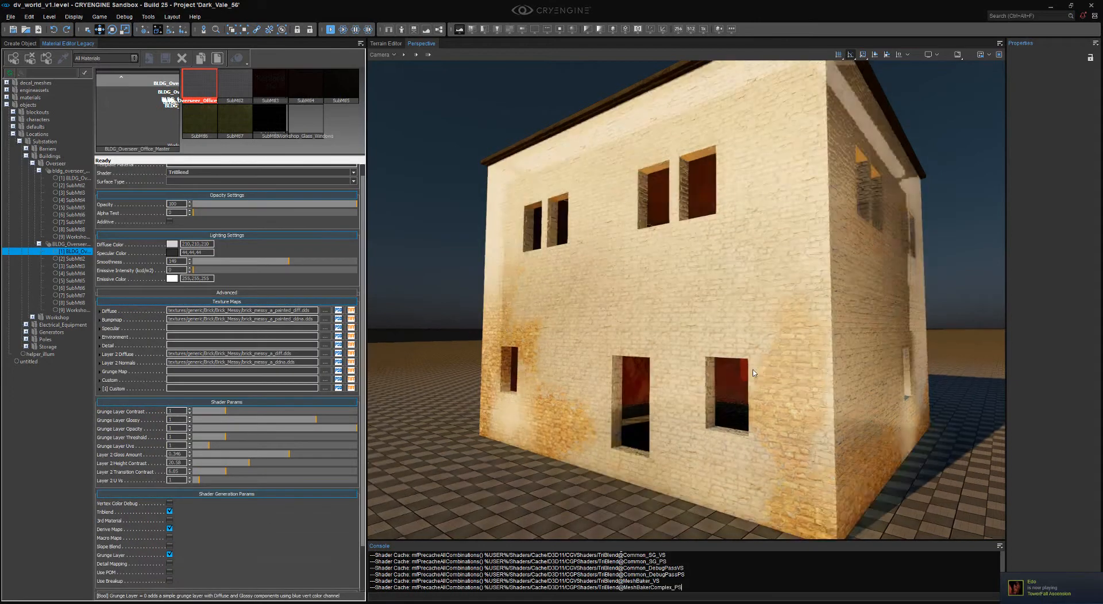
key(s)
right_drag(753, 374, 753, 350)
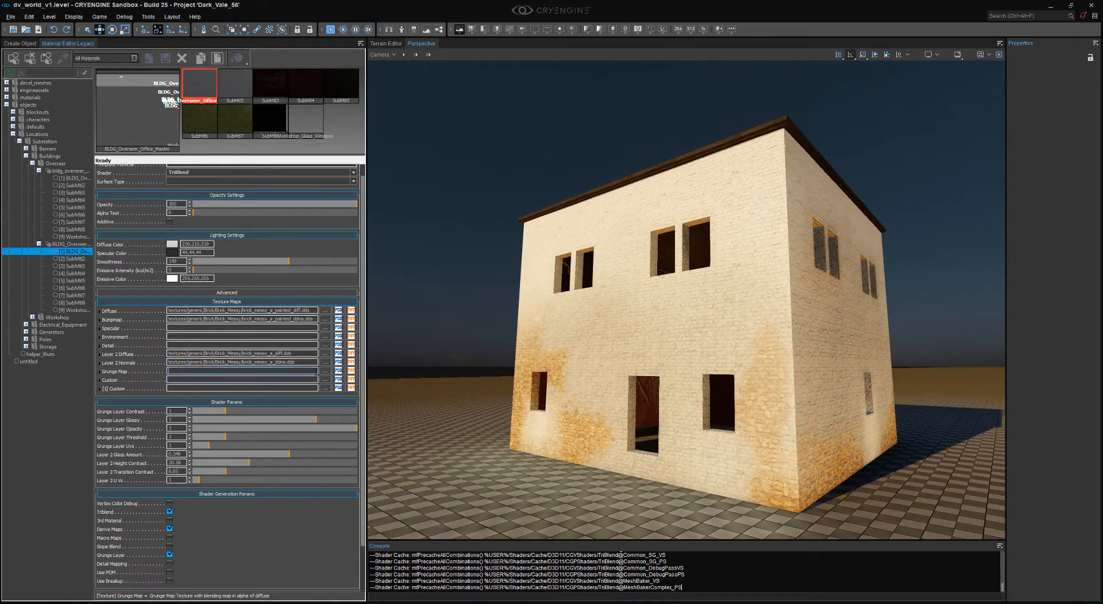
- Assign grunge_metal_leakinglines_a_diff.dds from textures/generic/Grunge/Leaking as the material's Grunge Map
click(325, 371)
click(348, 182)
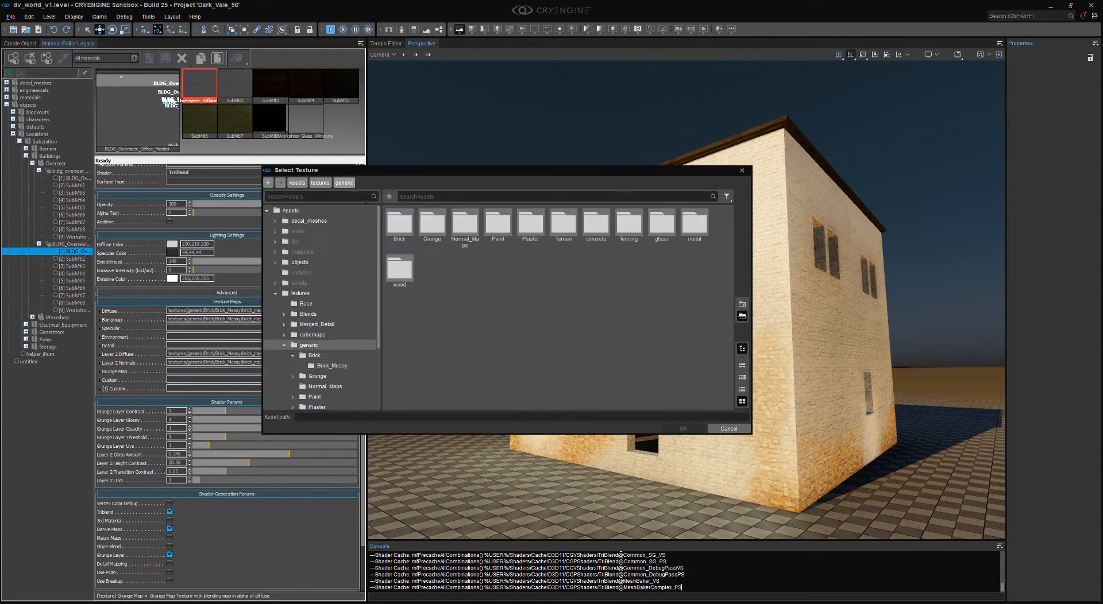
double_click(432, 224)
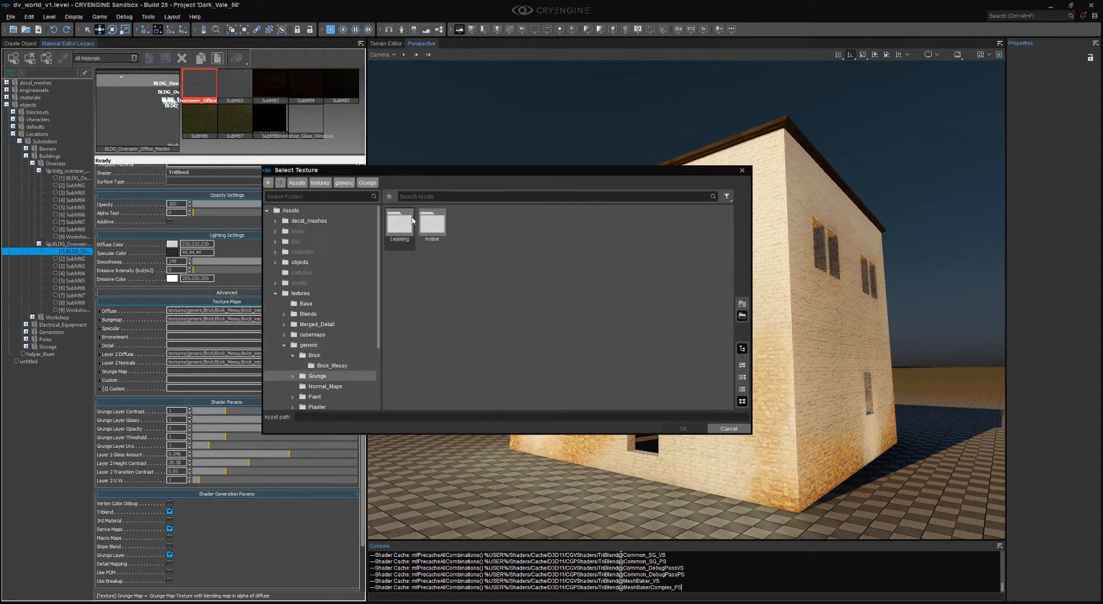
double_click(399, 224)
double_click(405, 222)
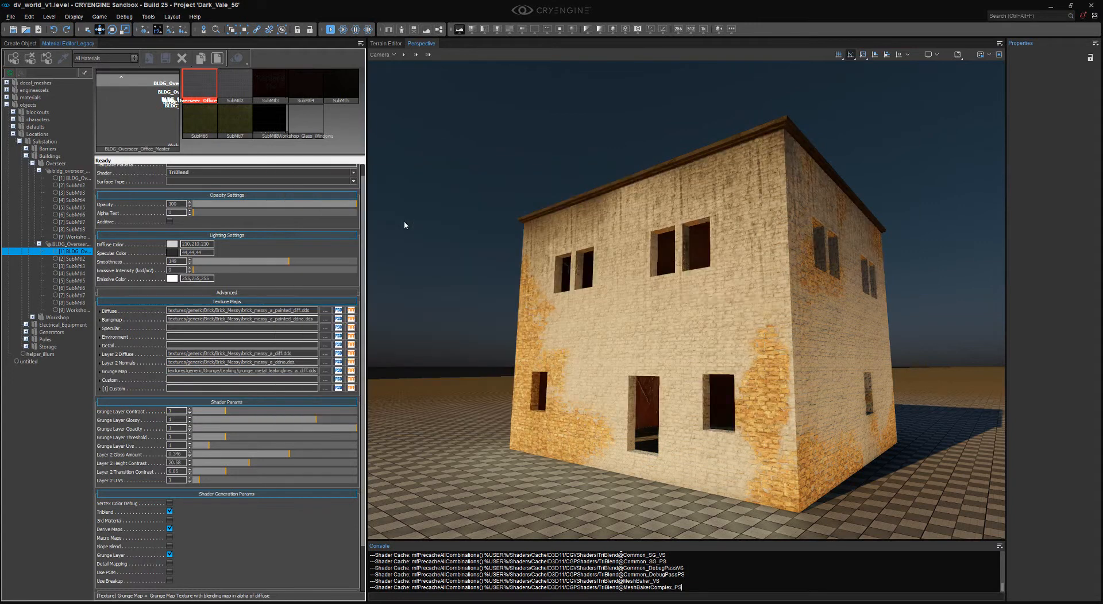
- In the Smoothness debug view, lower the Grunge Layer Glossy value to about -0.105
key(w)
right_drag(693, 304, 698, 270)
key(s)
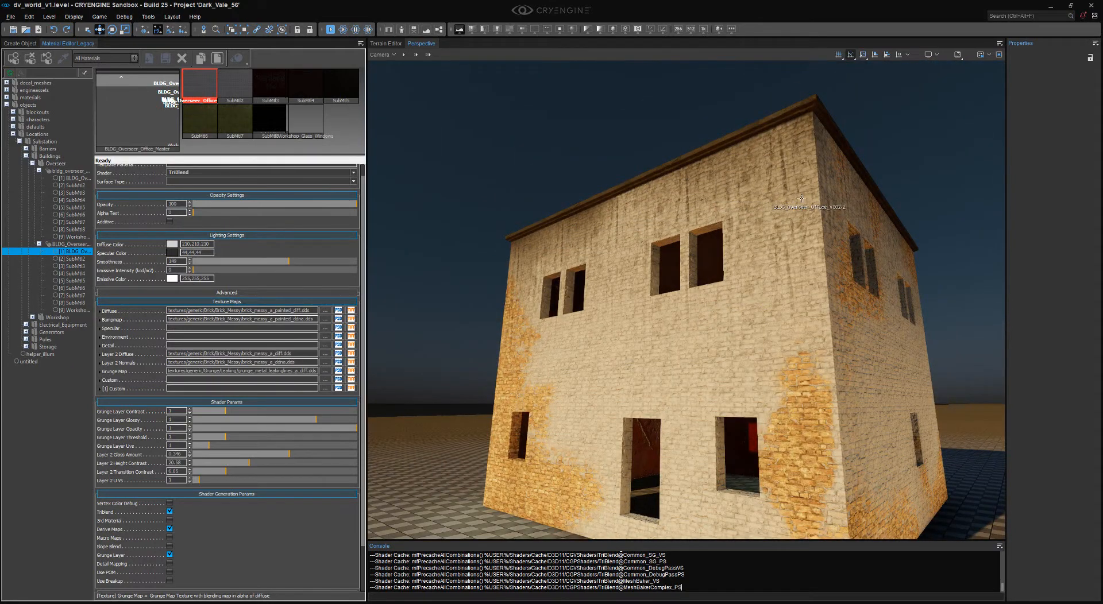
key(d)
click(475, 31)
click(487, 30)
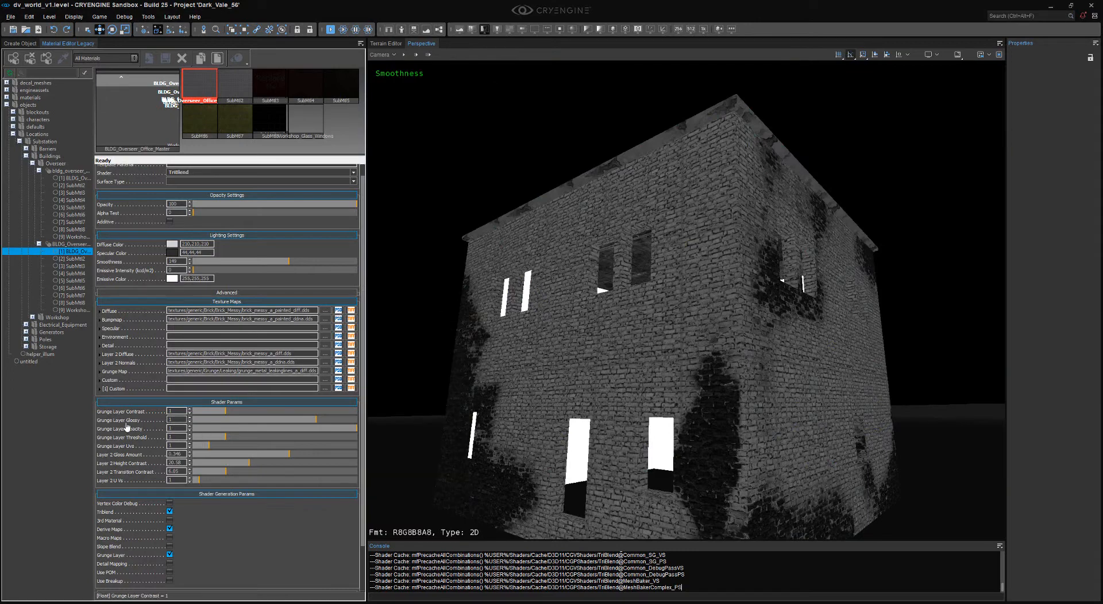
drag(308, 420, 274, 428)
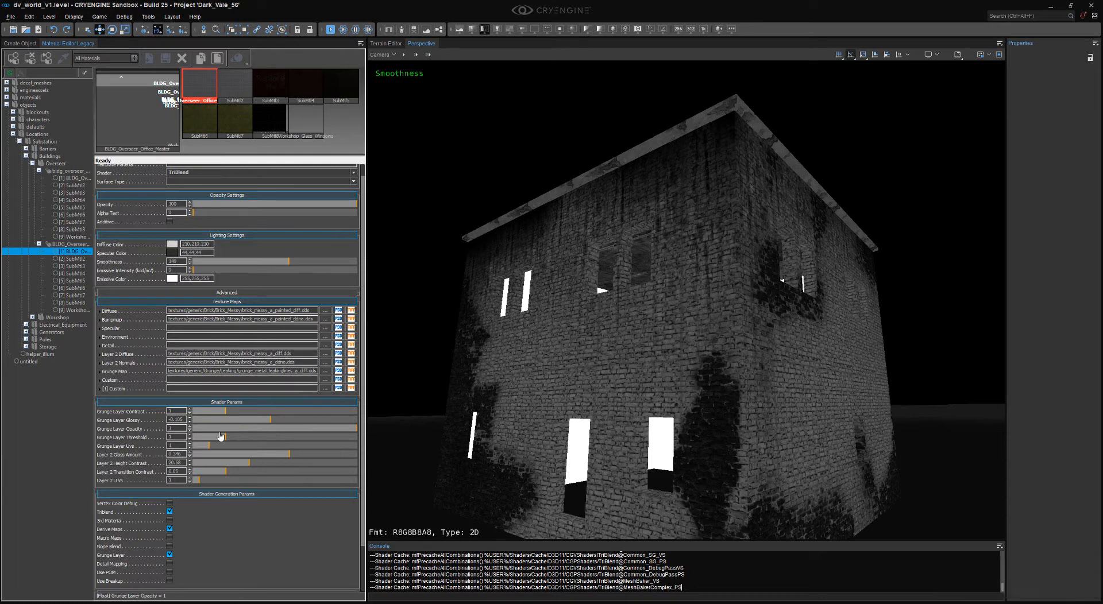
- Lower the Grunge Layer Threshold to about 0.589, reduce the Grunge Layer UVs below 0.5, and return to the standard view
drag(248, 440, 265, 441)
drag(218, 439, 203, 440)
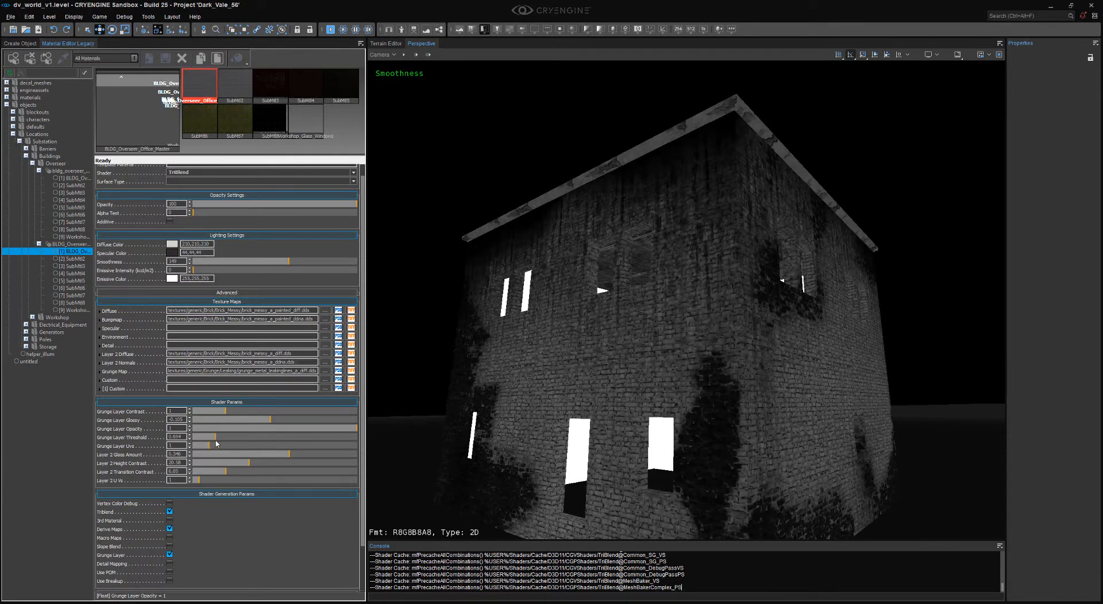
drag(216, 441, 207, 443)
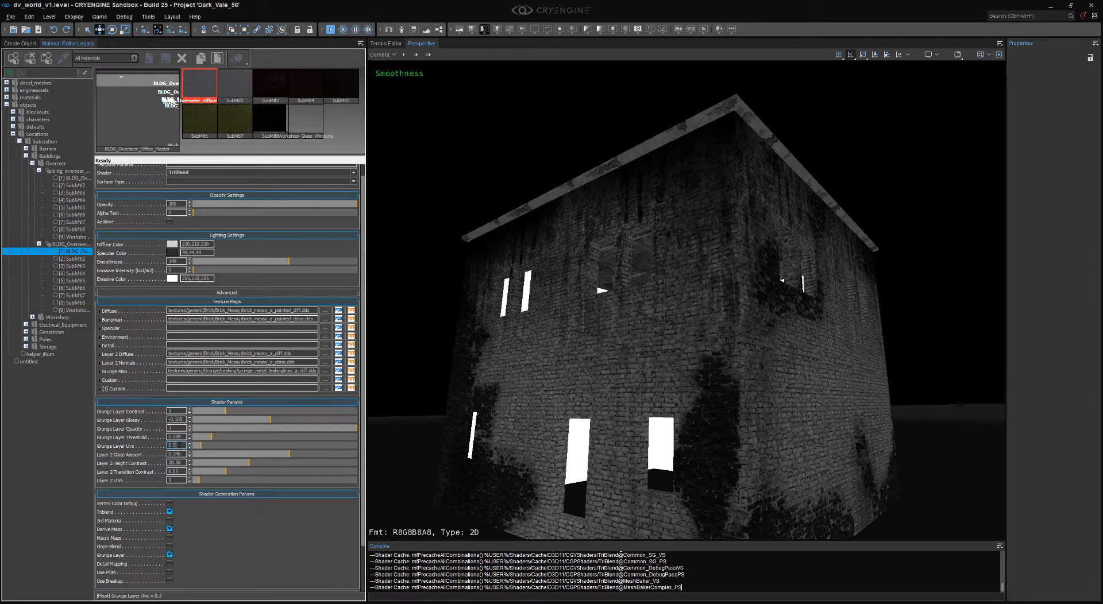
scroll(179, 446, down, 2)
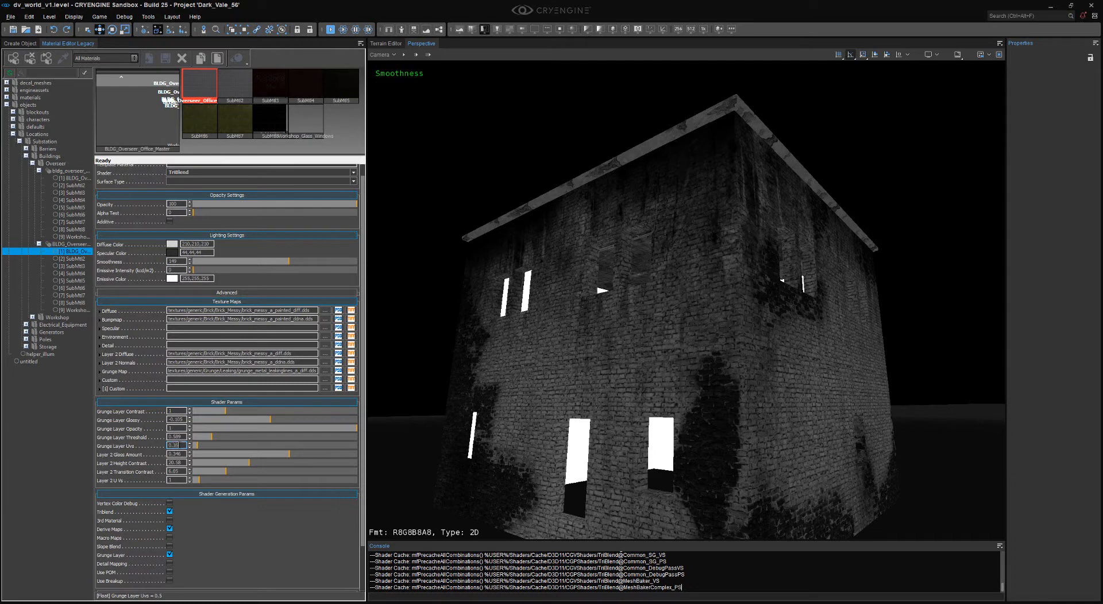
scroll(183, 446, up, 1)
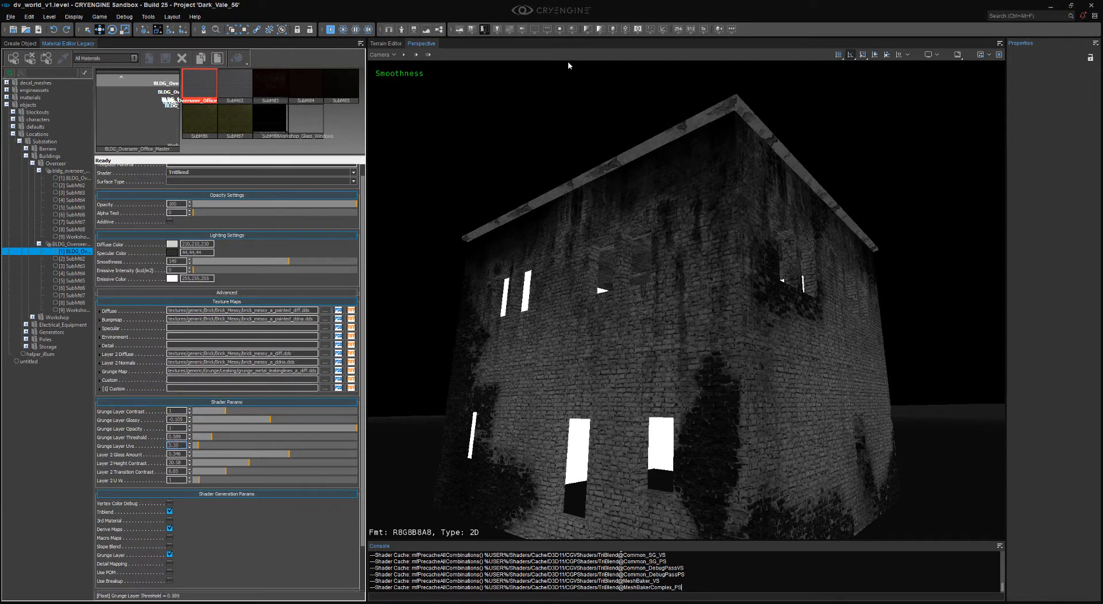
click(465, 27)
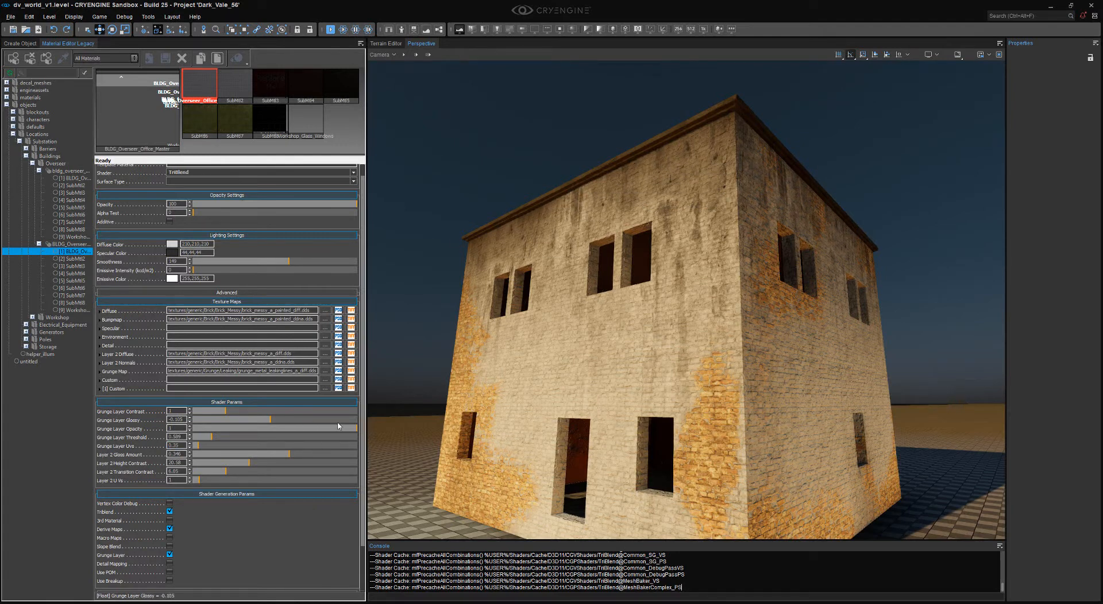
- Try Grunge Layer Opacity values of about 0.07 and 0.5, and restore it to 1
drag(338, 426, 205, 441)
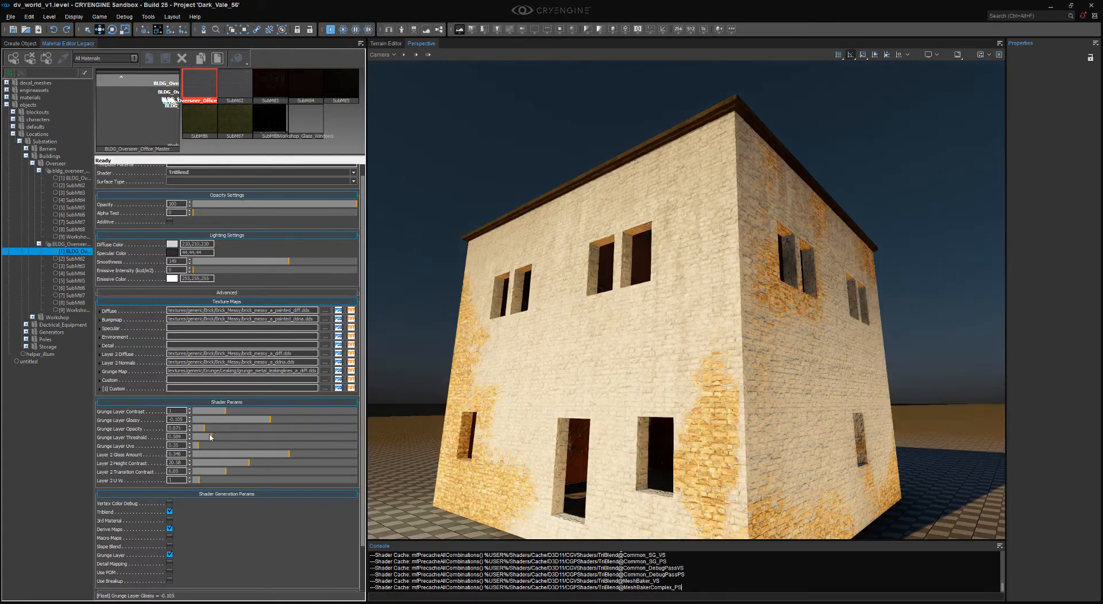
text(1)
key(Return)
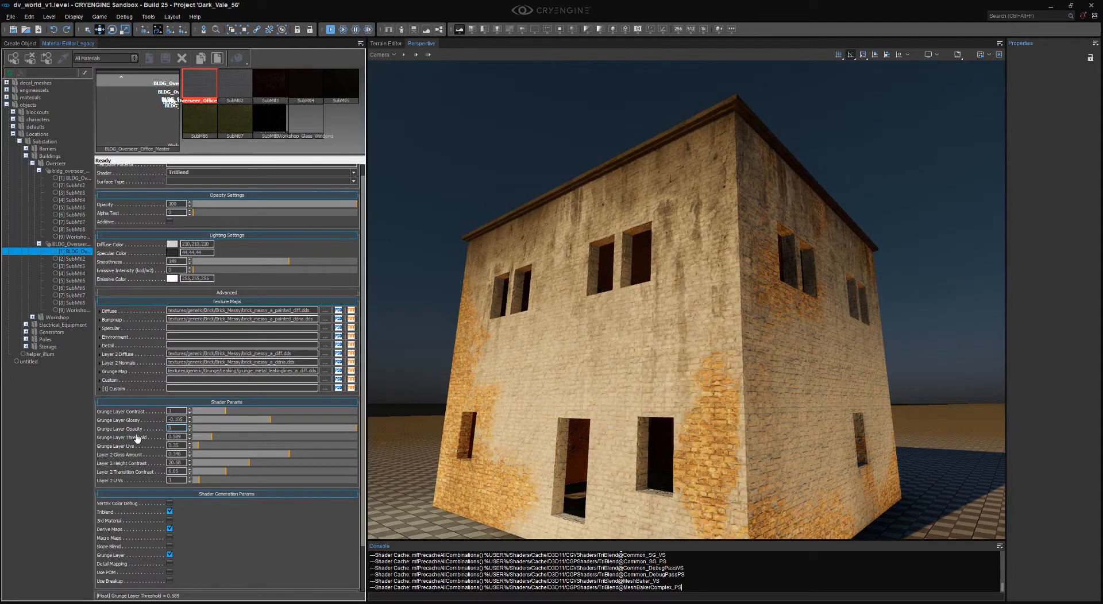
text(0.5)
key(Return)
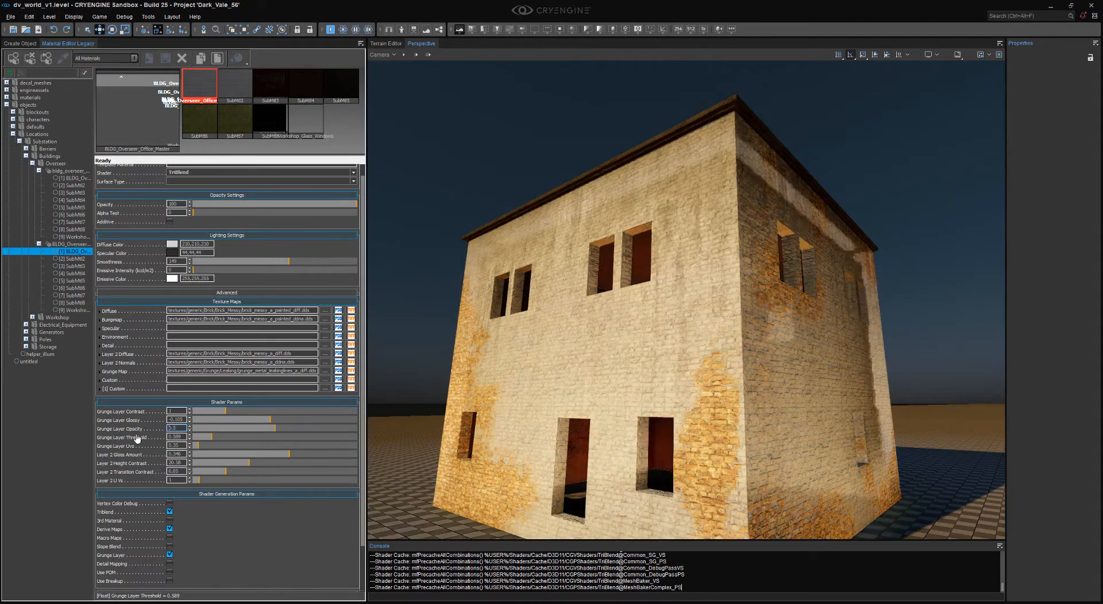
text(1)
key(Return)
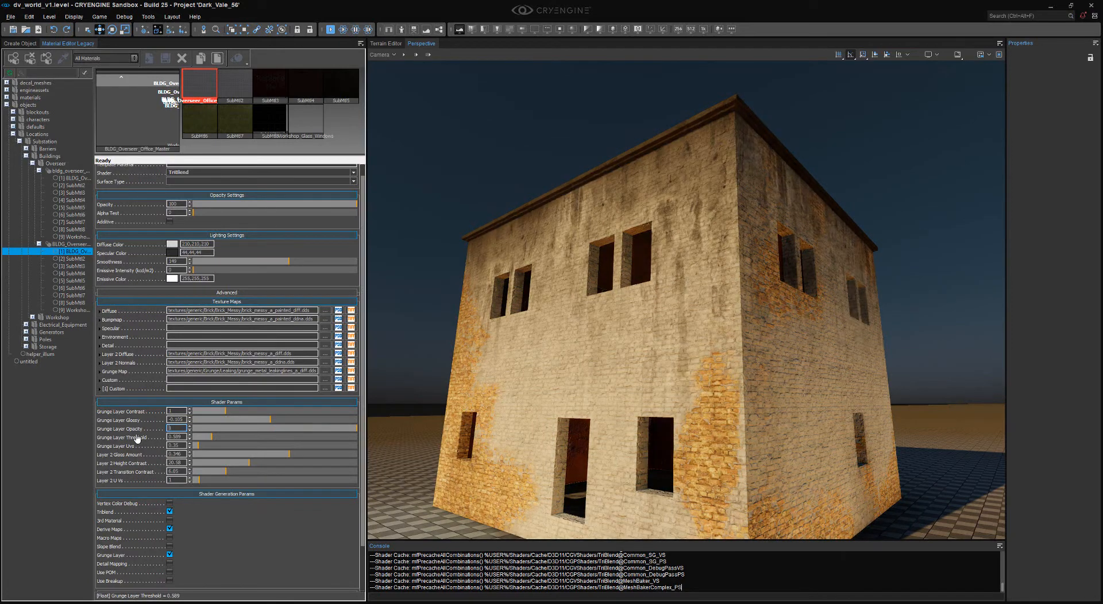
- Enable the 3rd Material option on the TriBlend material and inspect its blend area on the windowed wall
scroll(632, 237, up, 2)
scroll(687, 299, down, 5)
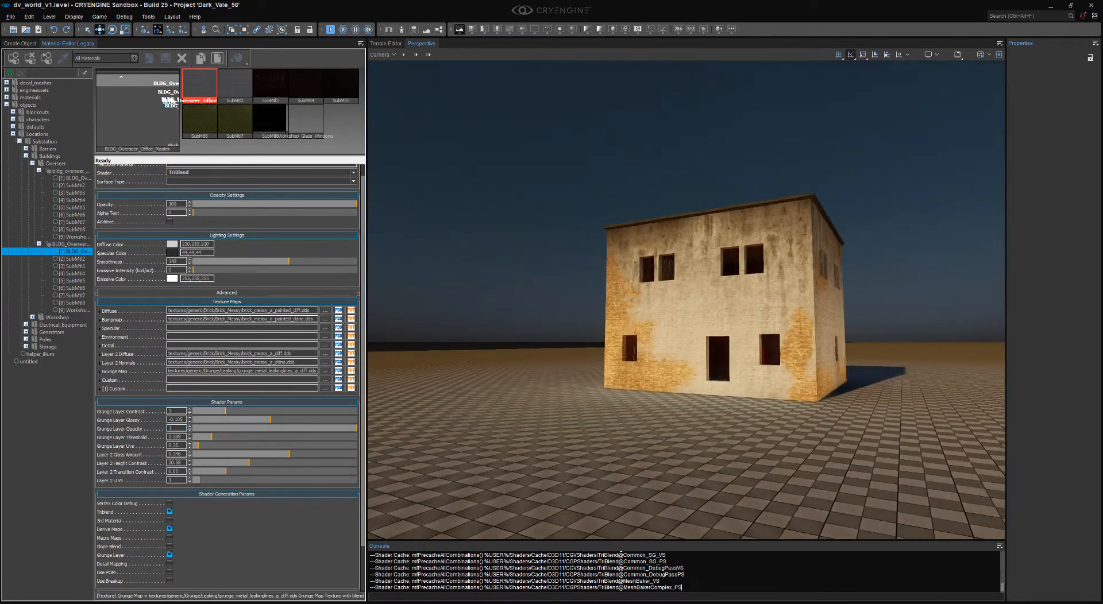
key(a)
right_drag(687, 299, 804, 287)
scroll(686, 299, up, 5)
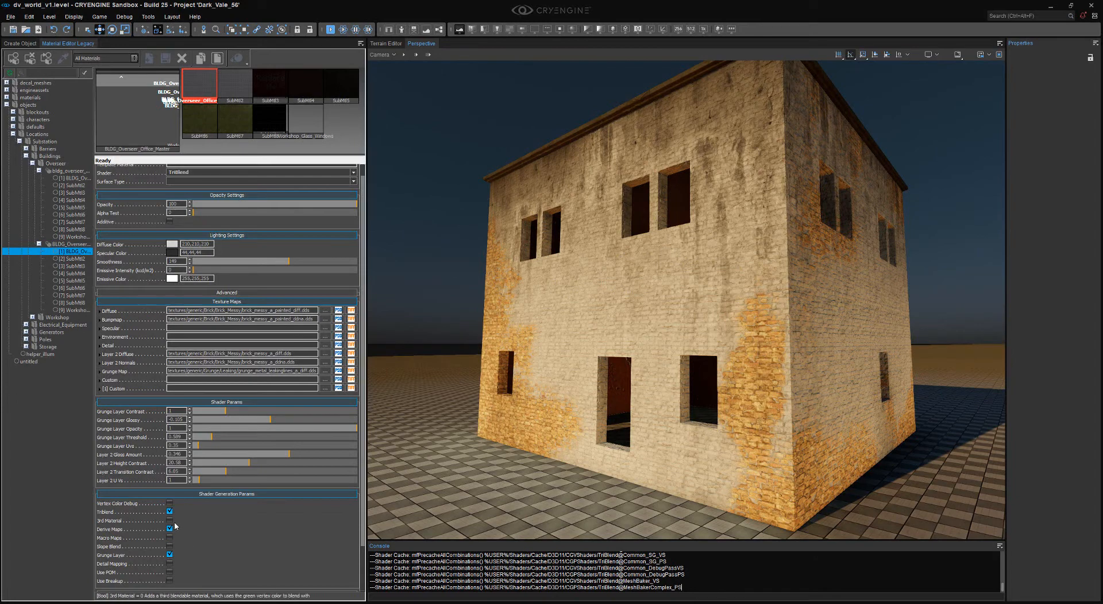
click(170, 521)
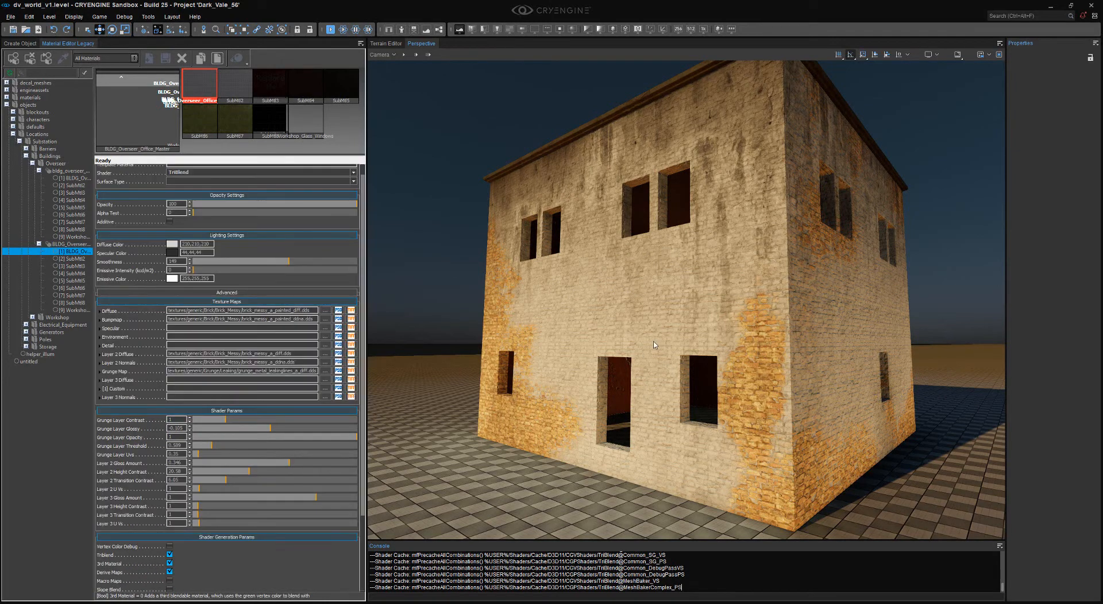
right_drag(654, 345, 574, 352)
scroll(761, 295, up, 4)
scroll(664, 224, down, 5)
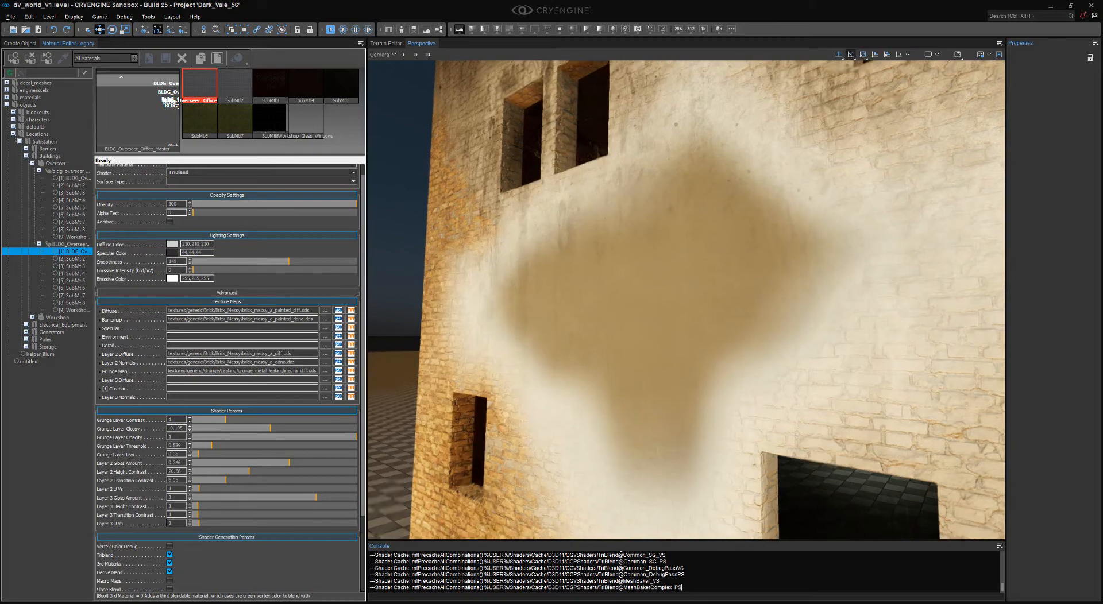
- Check the third layer's blend area in the Normals debug view and return to the standard view
mouse_move(260, 357)
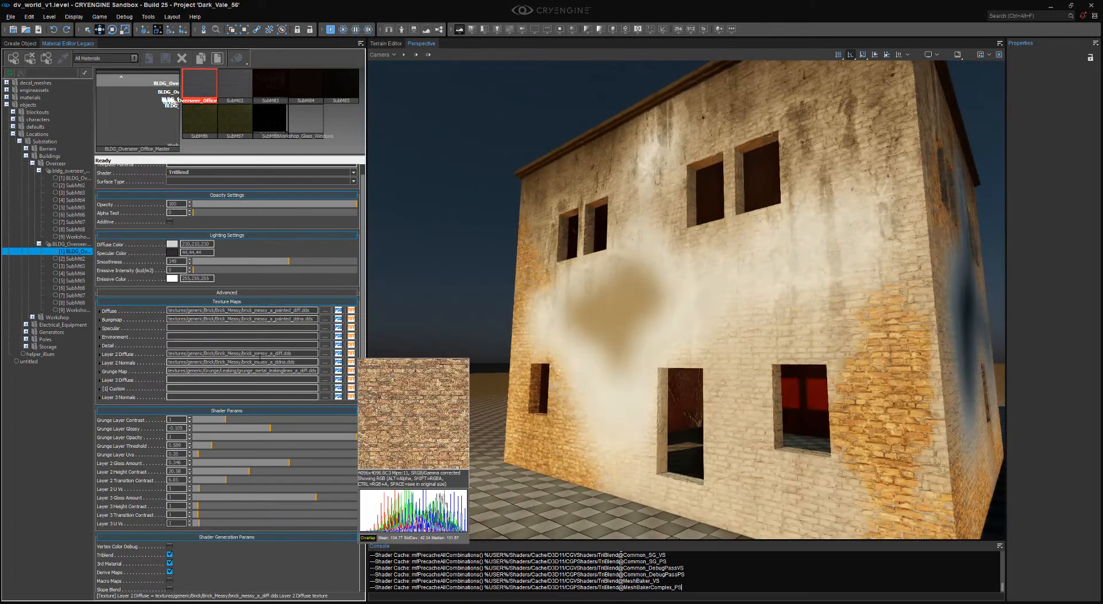
click(472, 28)
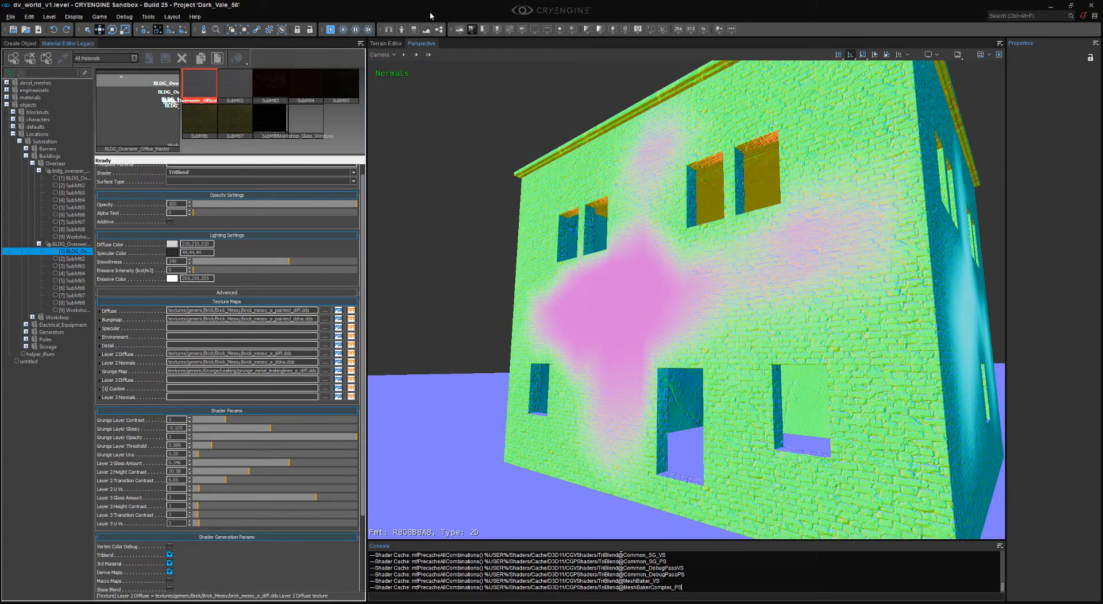
click(459, 29)
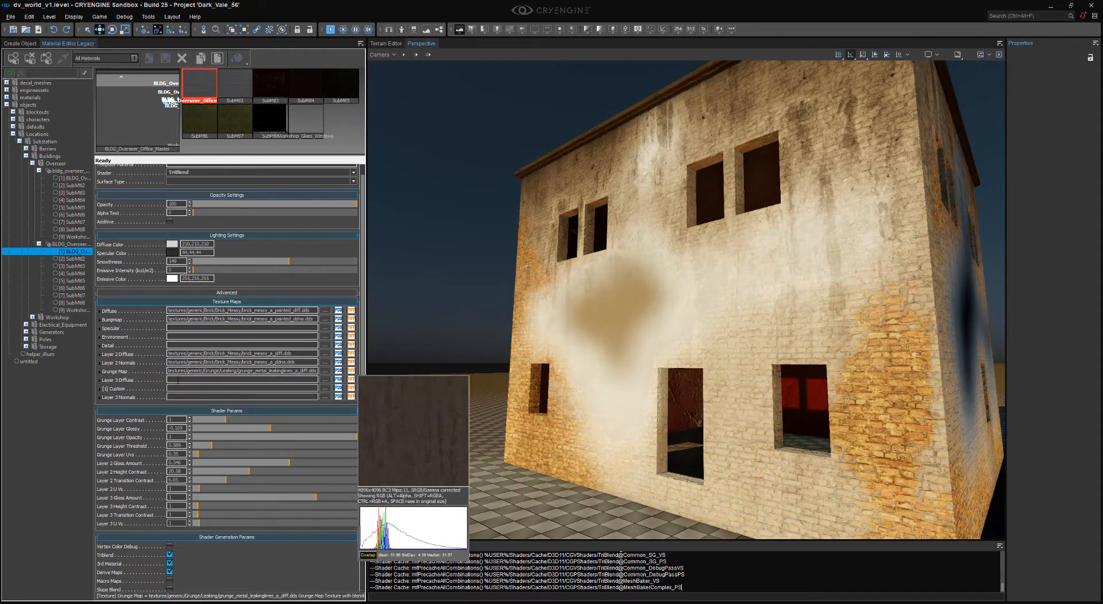
- Assign plaster_plain_white_a_diff.dds from textures/generic/Plaster/Plain as the Layer 3 Diffuse map
click(323, 381)
click(366, 182)
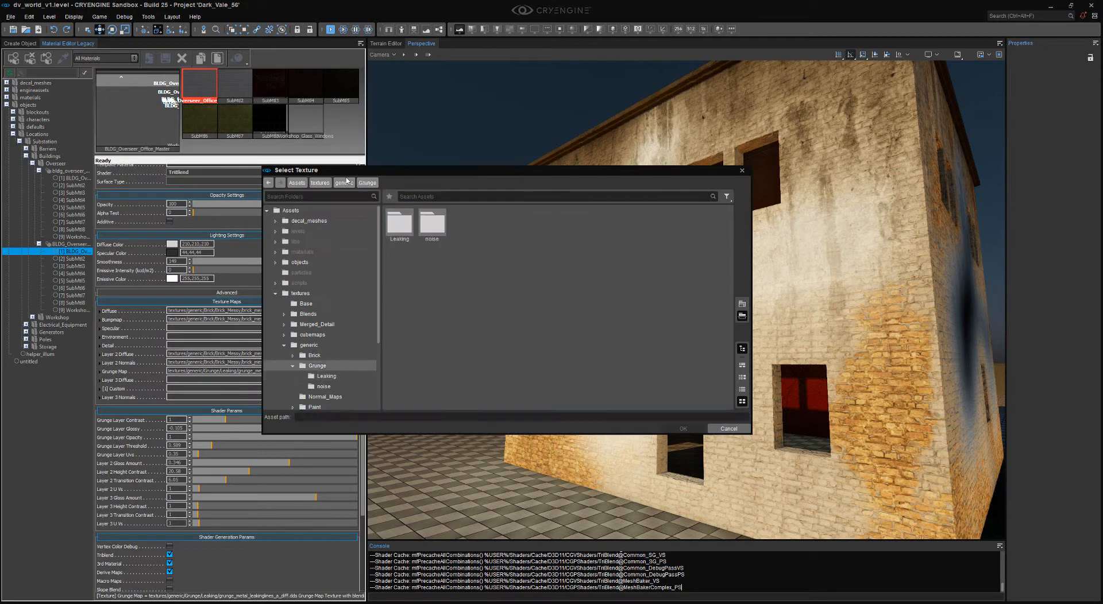
click(343, 183)
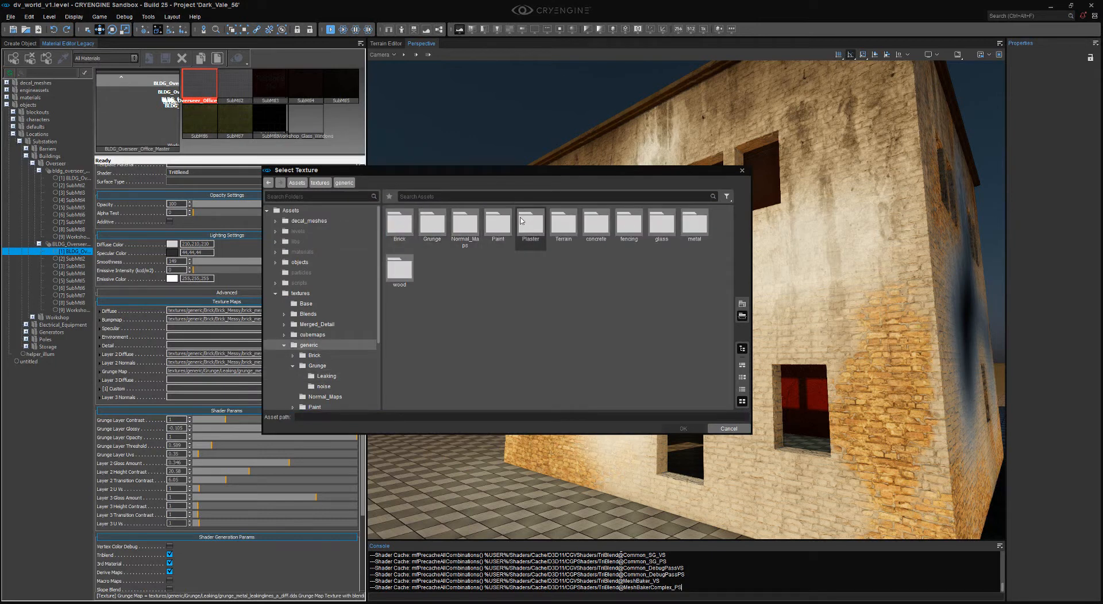
double_click(522, 222)
double_click(399, 221)
double_click(432, 224)
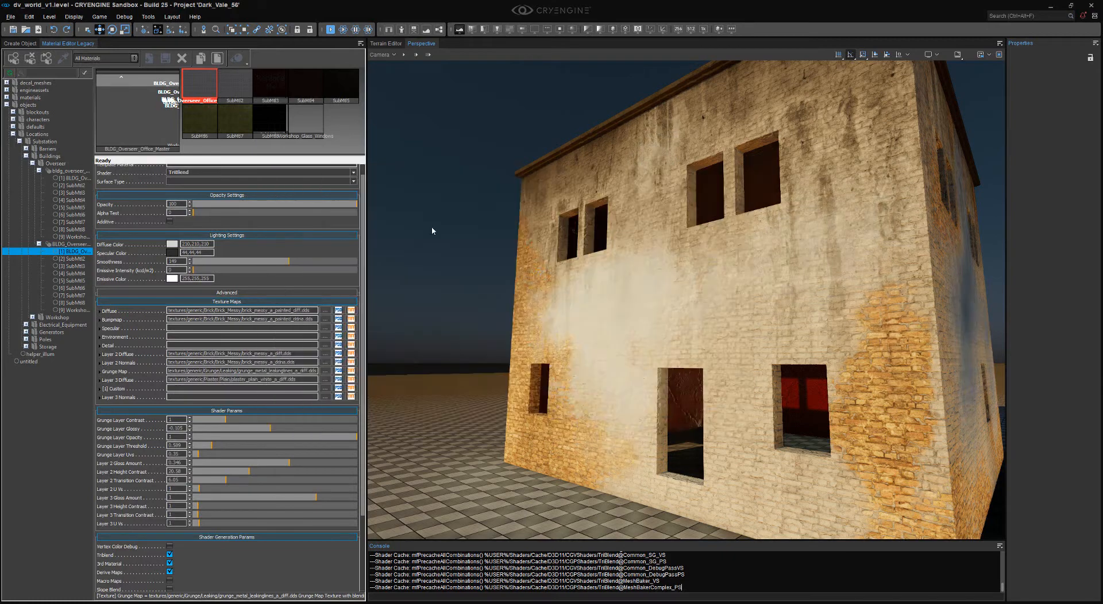
- Examine how the plaster layer blends into the brick on the windowed wall, and review the assigned texture maps
scroll(637, 287, up, 2)
scroll(635, 288, up, 5)
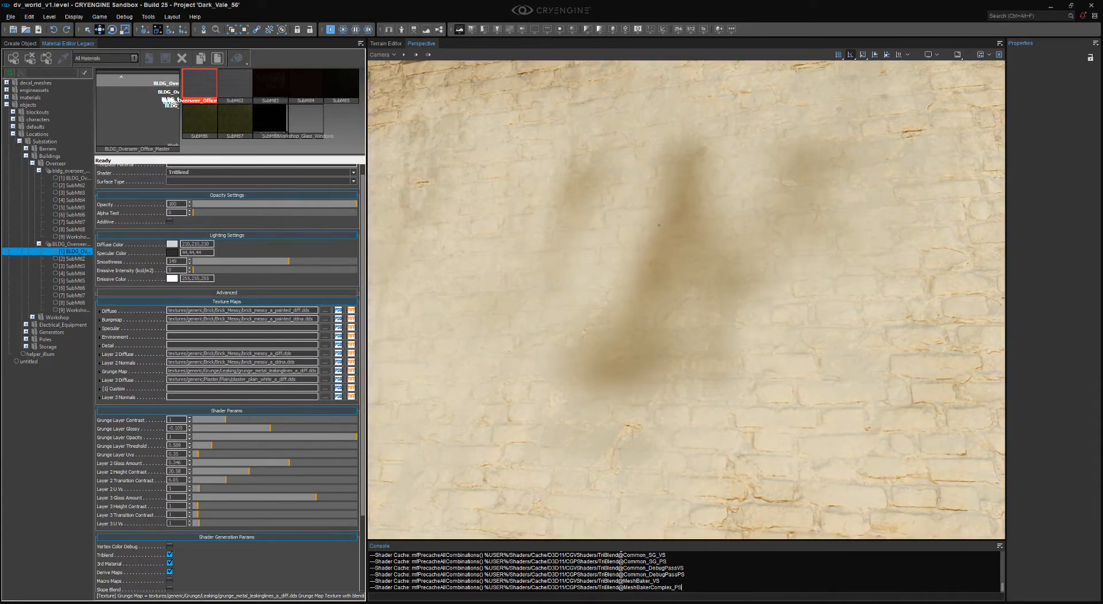
scroll(636, 287, down, 3)
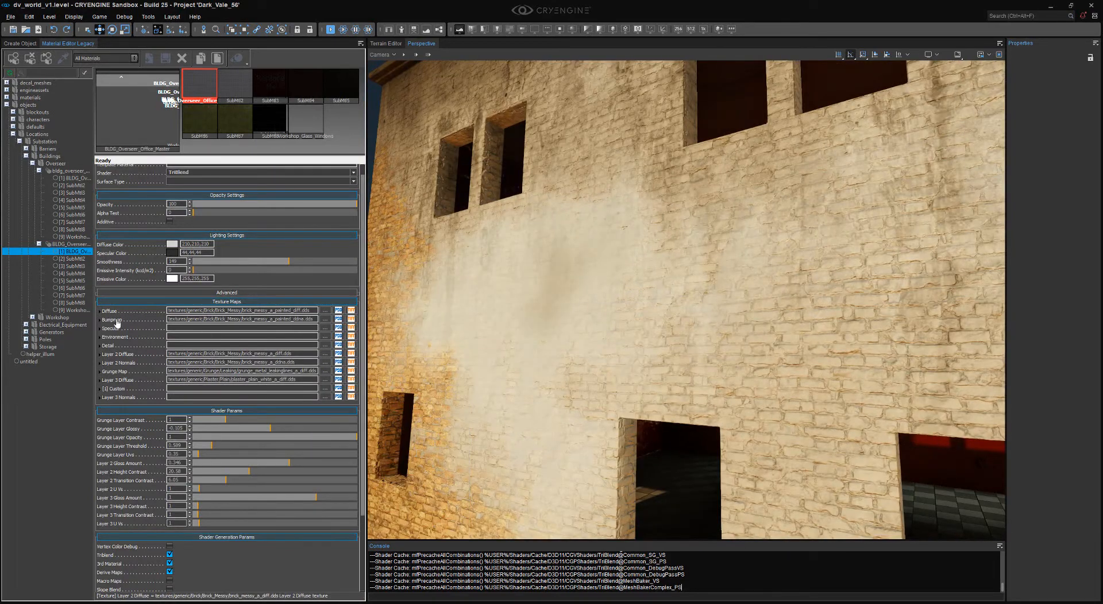
mouse_move(127, 380)
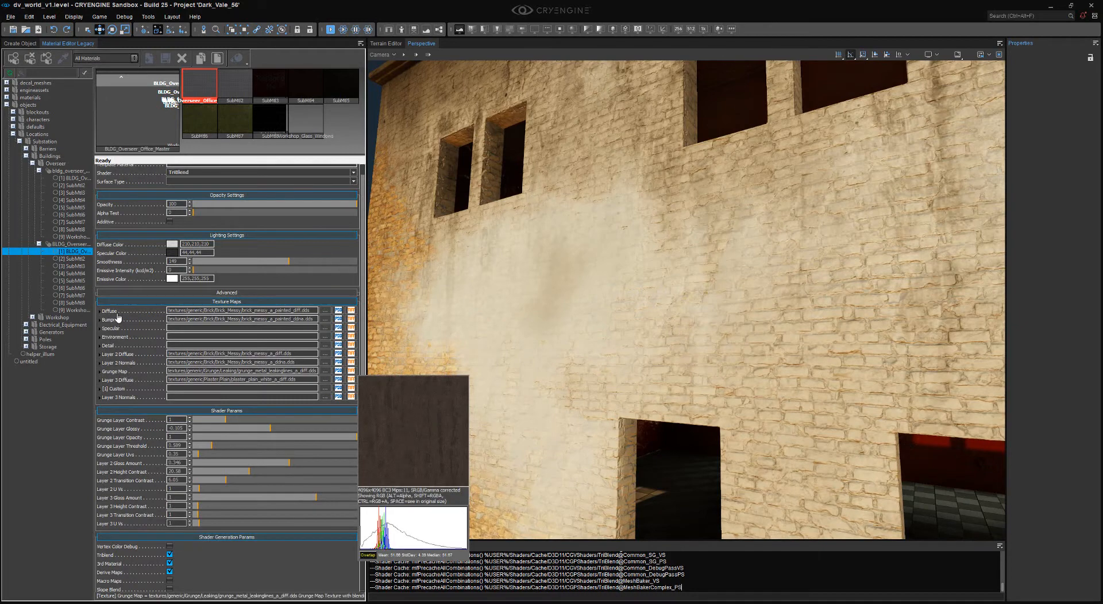
mouse_move(117, 321)
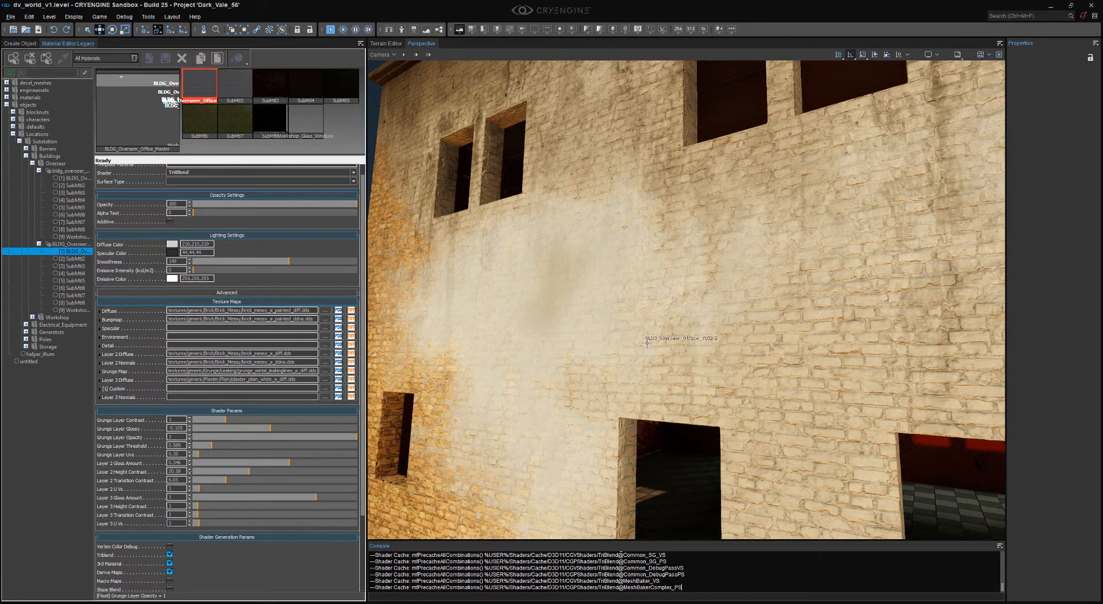
scroll(638, 335, down, 3)
scroll(629, 360, up, 2)
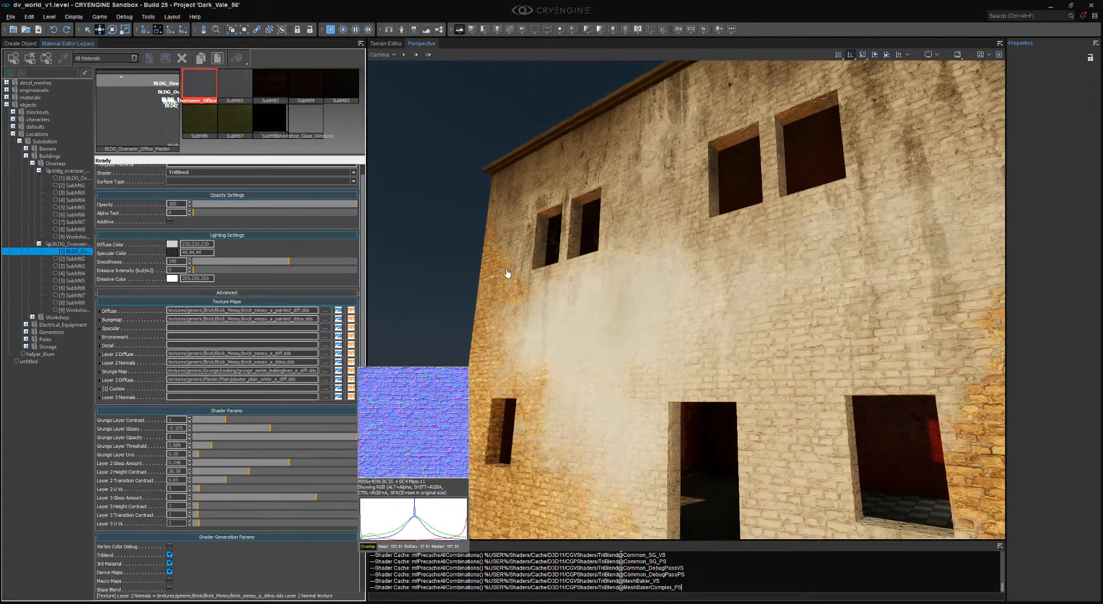
right_drag(713, 247, 702, 264)
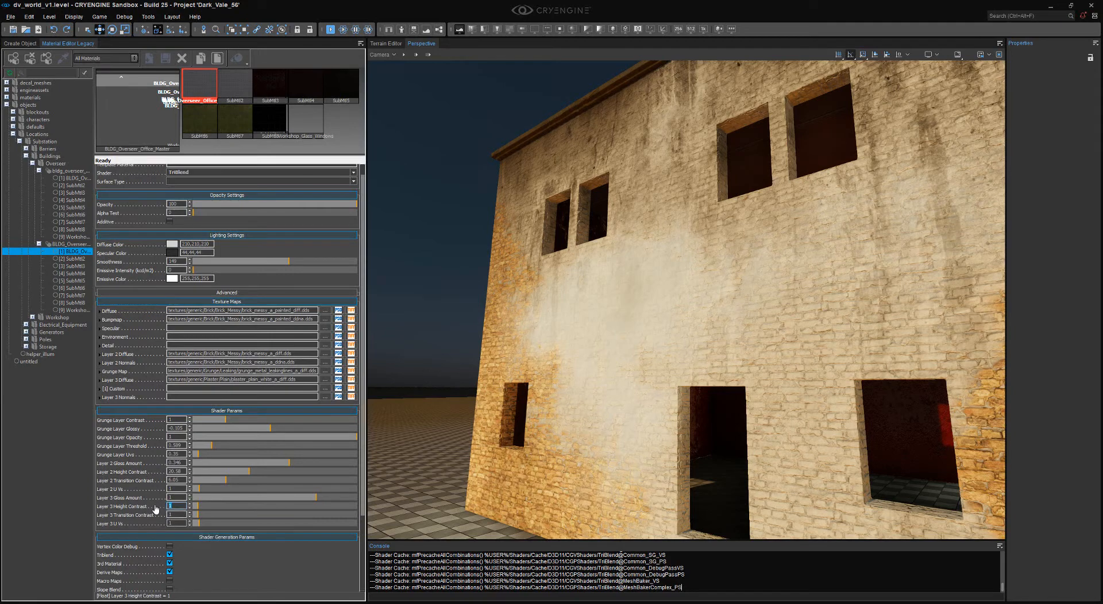
- Set Layer 3 Height Contrast to 30 and inspect the plaster transitions across the windowed wall
text(0)
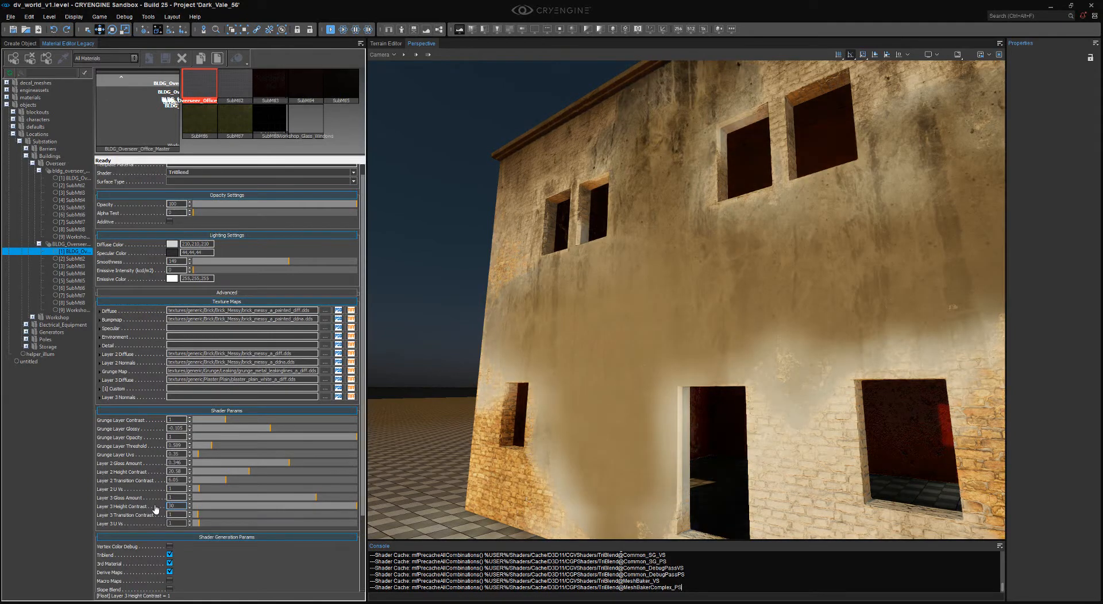
key(s)
mouse_move(477, 352)
right_down()
mouse_move(485, 343)
mouse_move(477, 352)
right_up()
key(w)
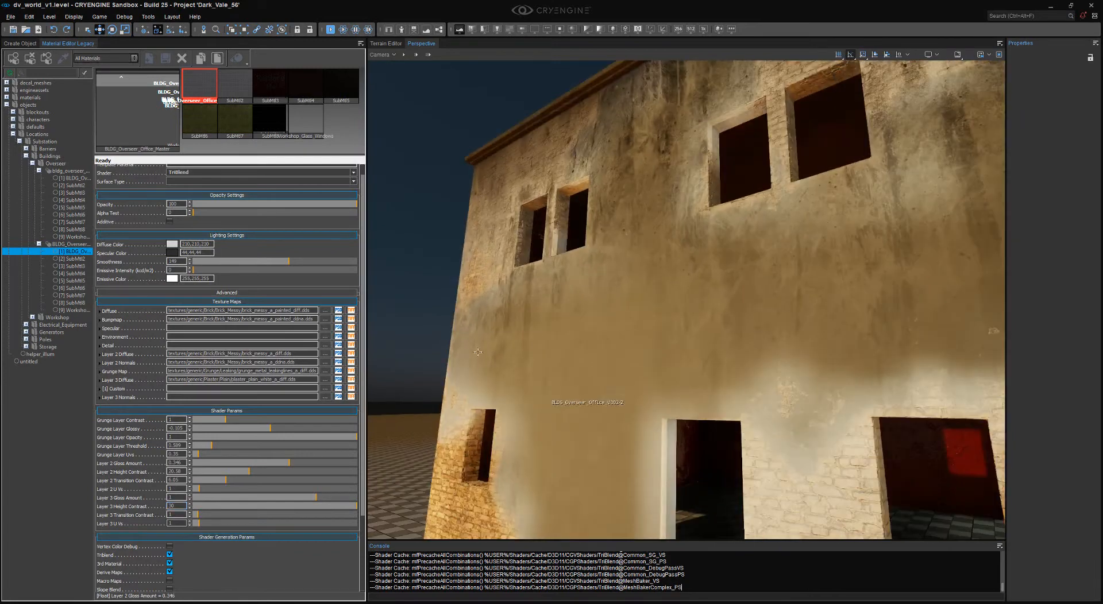
key(s)
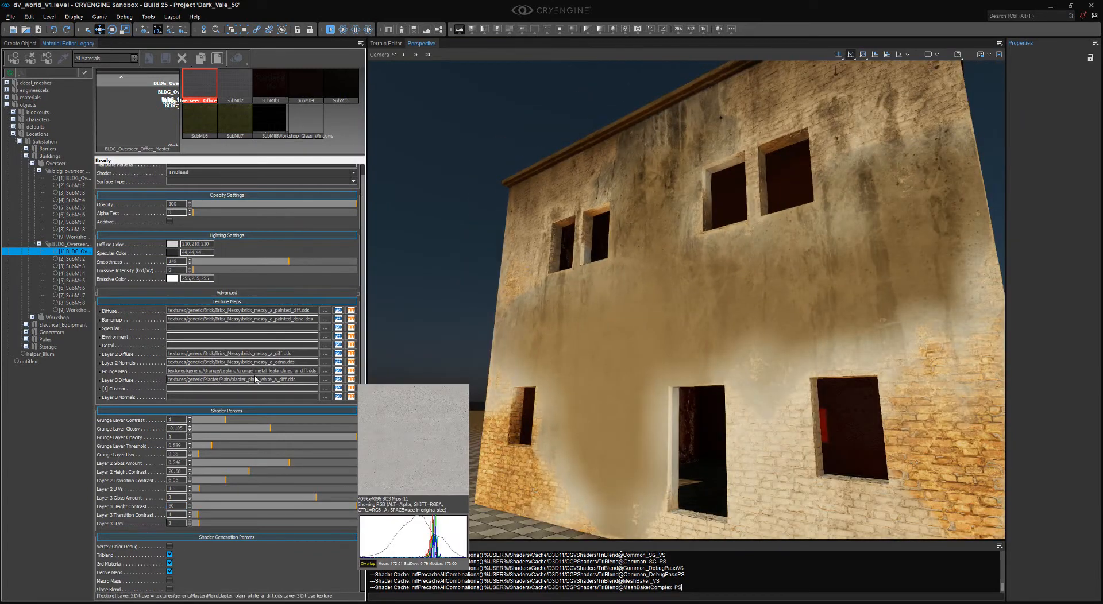
- Assign plaster_plain_white_a_ddna.dds as the Layer 3 Normals map, reusing the Layer 3 Diffuse texture path
click(256, 380)
key(ctrl+a)
key(ctrl+c)
click(218, 387)
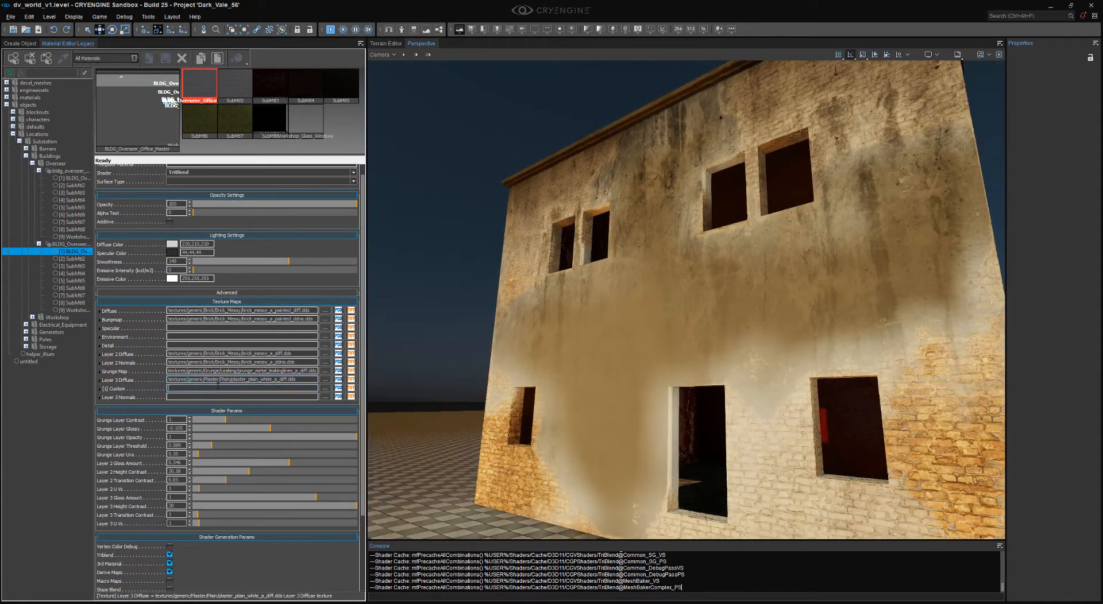
click(199, 396)
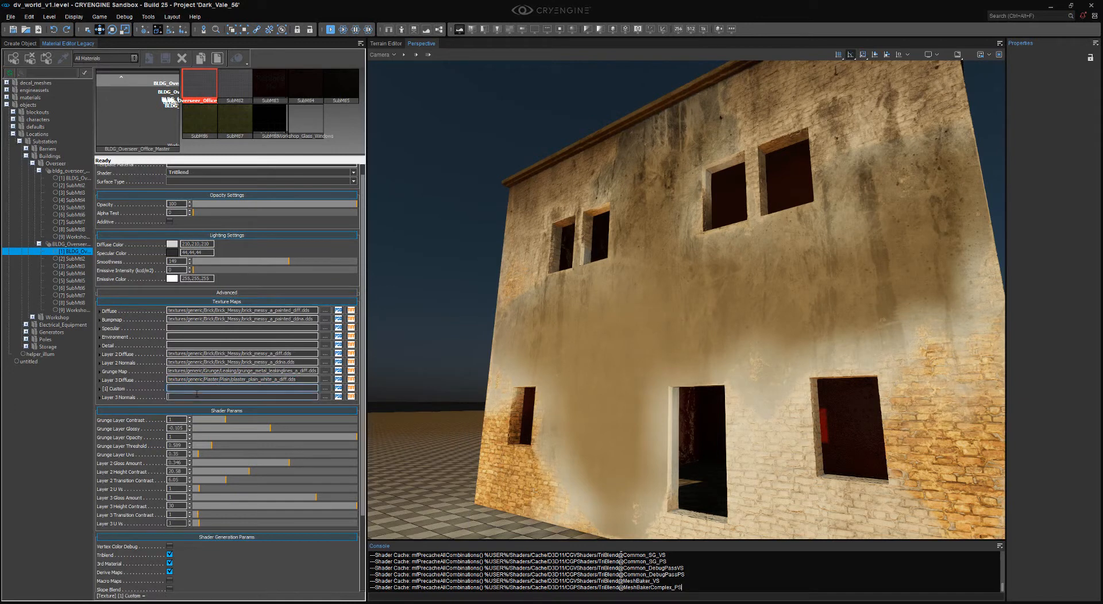
key(ctrl+v)
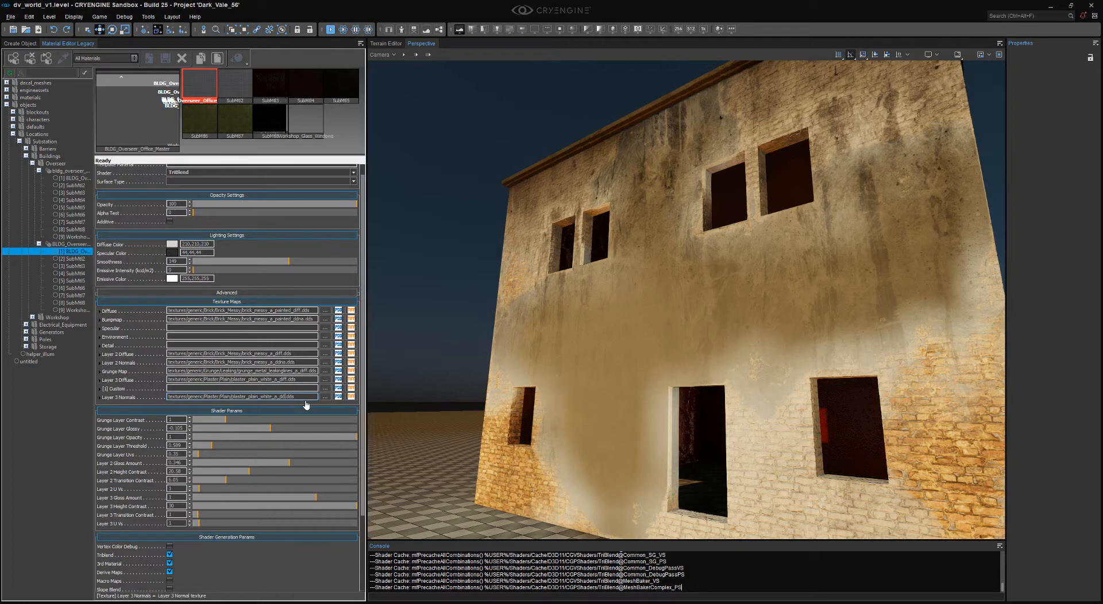
key(Return)
- Examine the plaster layer's surface detail and its blend into the brick around the windows and doorway
key(d)
right_drag(713, 272, 661, 272)
key(w)
mouse_move(850, 260)
right_down()
mouse_move(896, 273)
mouse_move(850, 261)
right_up()
key(s)
right_drag(701, 336, 678, 329)
key(s)
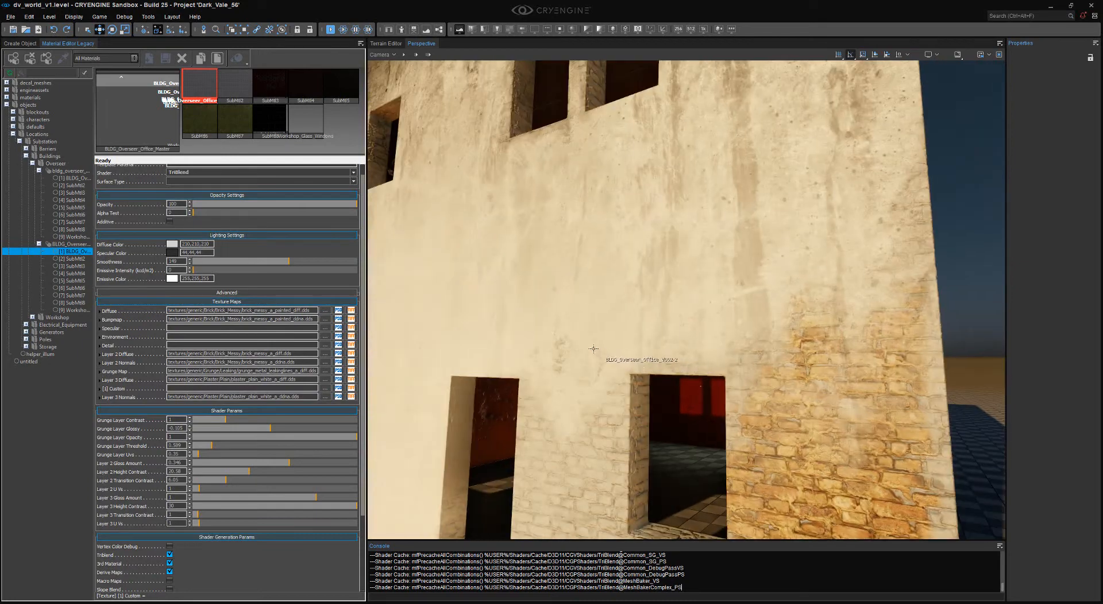
key(w)
right_drag(594, 361, 564, 313)
key(s)
key(s)
key(w)
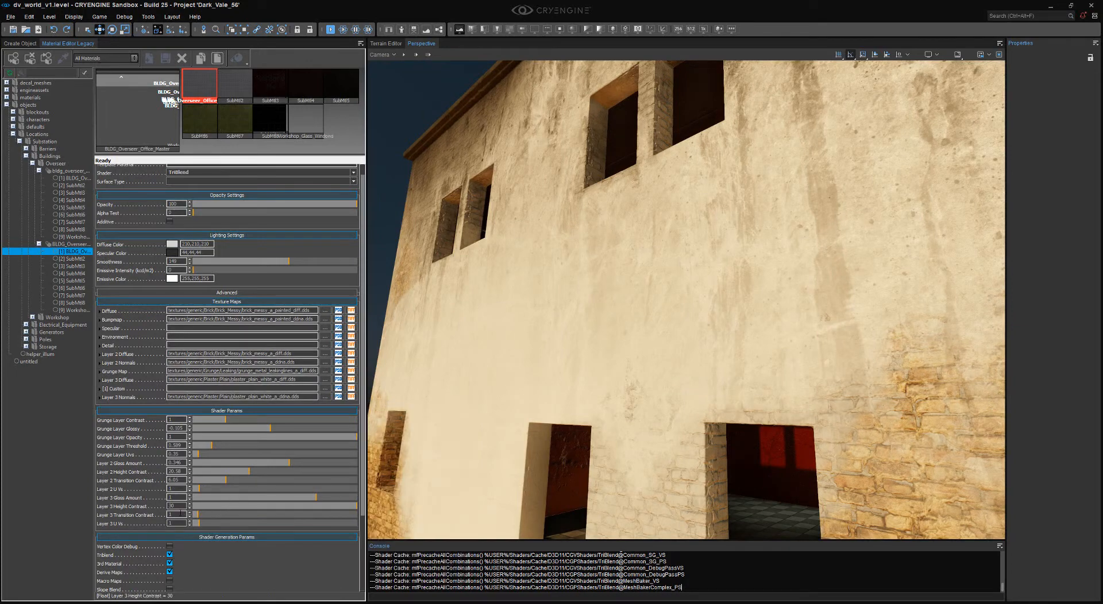
- Set Layer 3 Transition Contrast to about 15.16 and check the plaster edges on the windowed wall
mouse_move(294, 514)
mouse_down()
mouse_move(310, 513)
mouse_move(195, 519)
mouse_move(340, 520)
mouse_move(275, 519)
mouse_up()
key(s)
right_drag(809, 317, 809, 318)
key(w)
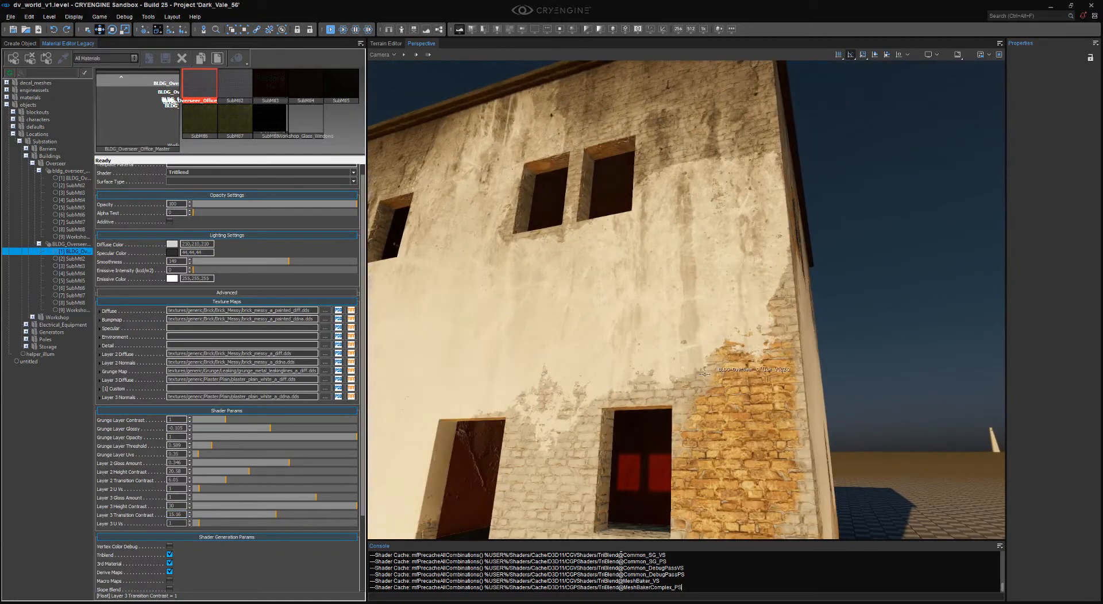
- Inspect the plaster edges up close around the narrow ground-floor window and across the whole wall
key(w)
right_drag(591, 410, 640, 363)
key(s)
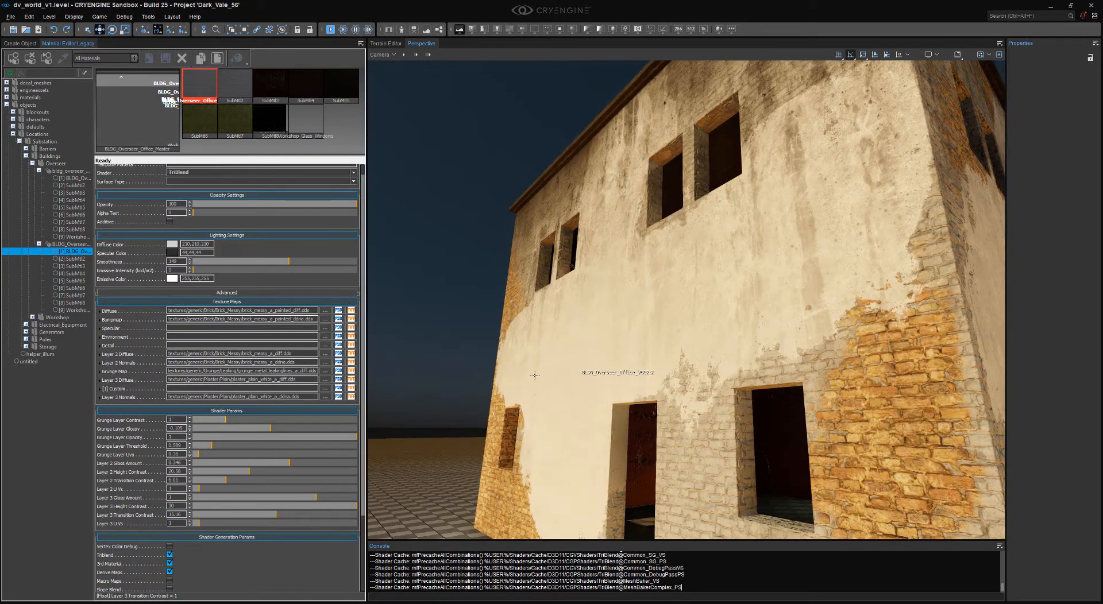
key(w)
right_drag(615, 448, 409, 244)
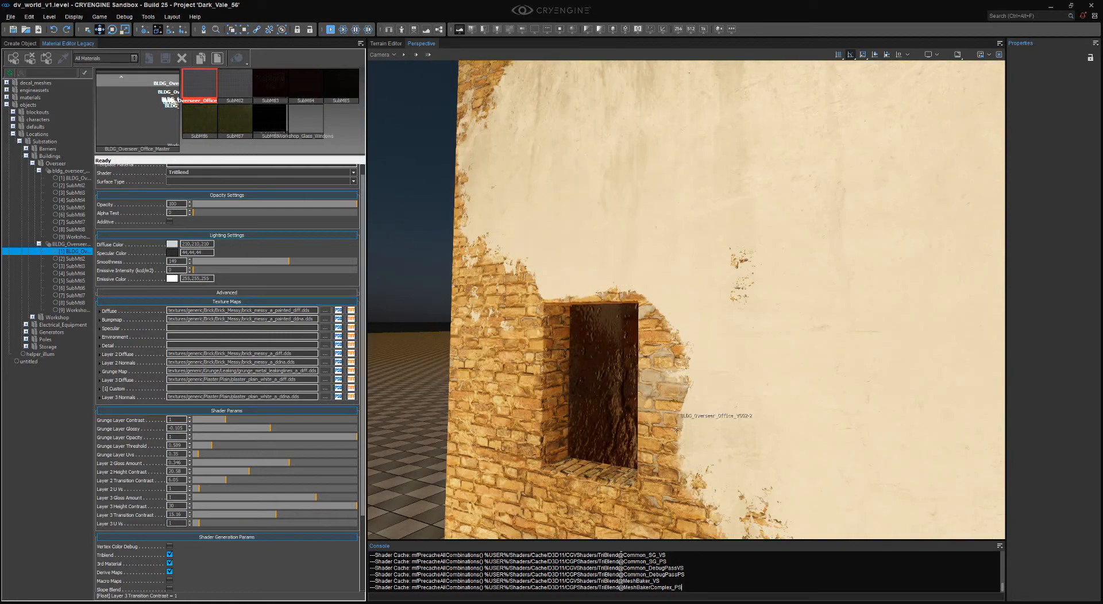
key(s)
mouse_move(693, 423)
right_down()
mouse_move(618, 381)
mouse_move(677, 430)
right_up()
key(w)
key(s)
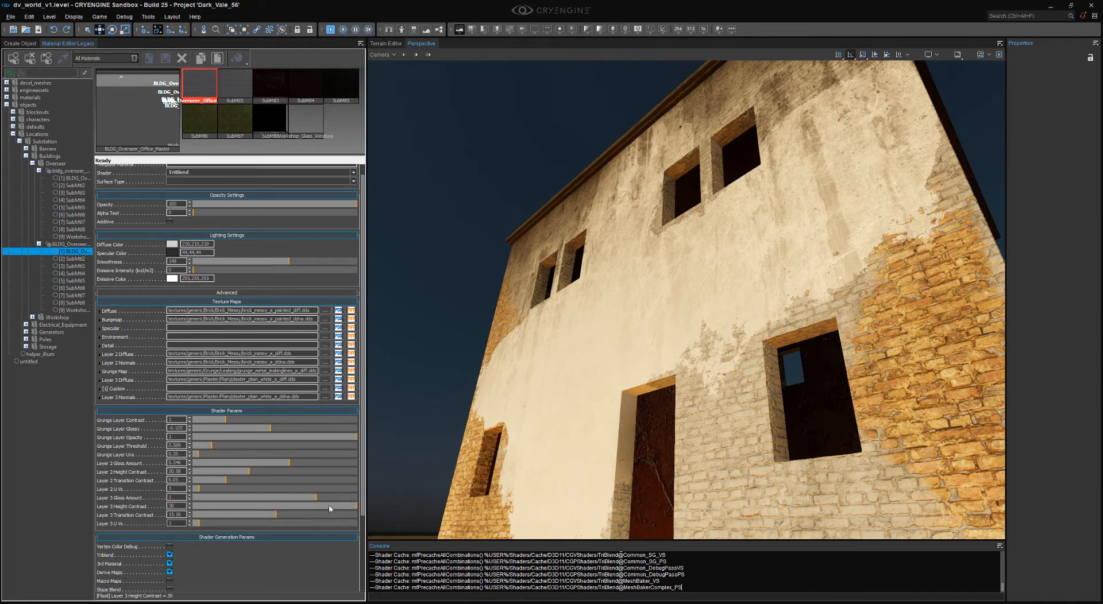
- Reduce Layer 3 Height Contrast to about 9.9 and check the transition on the wall
drag(330, 509, 247, 520)
key(s)
right_drag(574, 325, 589, 300)
key(w)
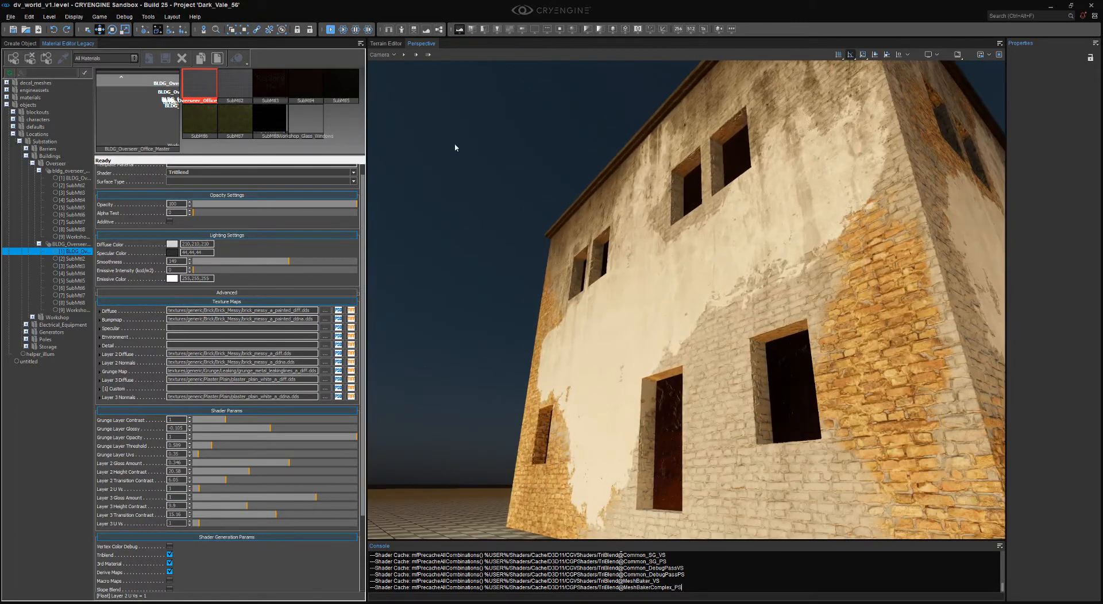
- Set the material's Diffuse Color to pure white (255,255,255)
click(172, 244)
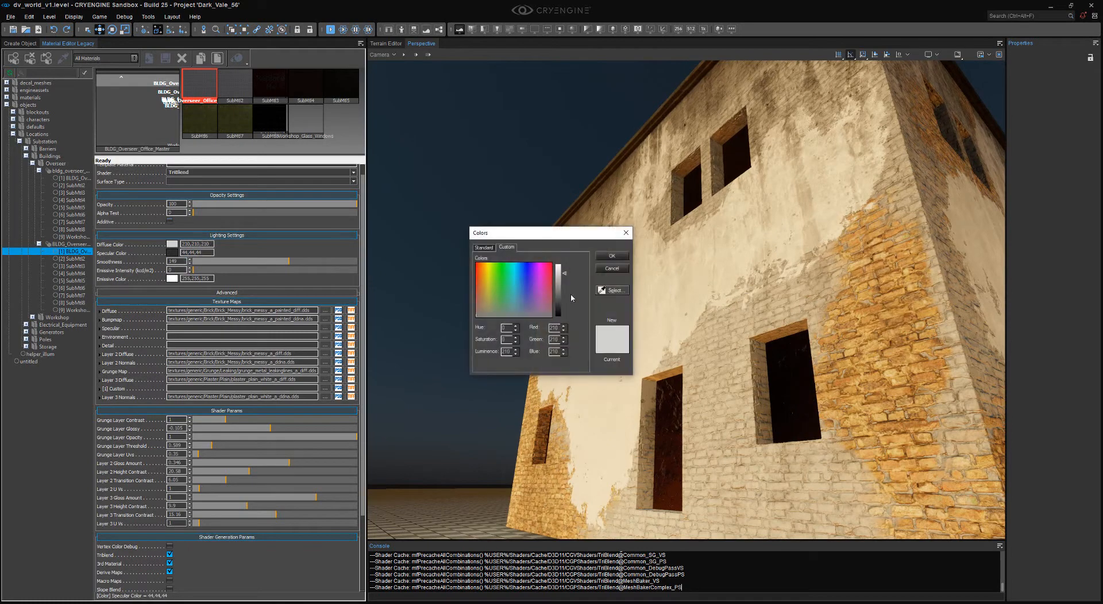
drag(560, 273, 562, 209)
click(616, 257)
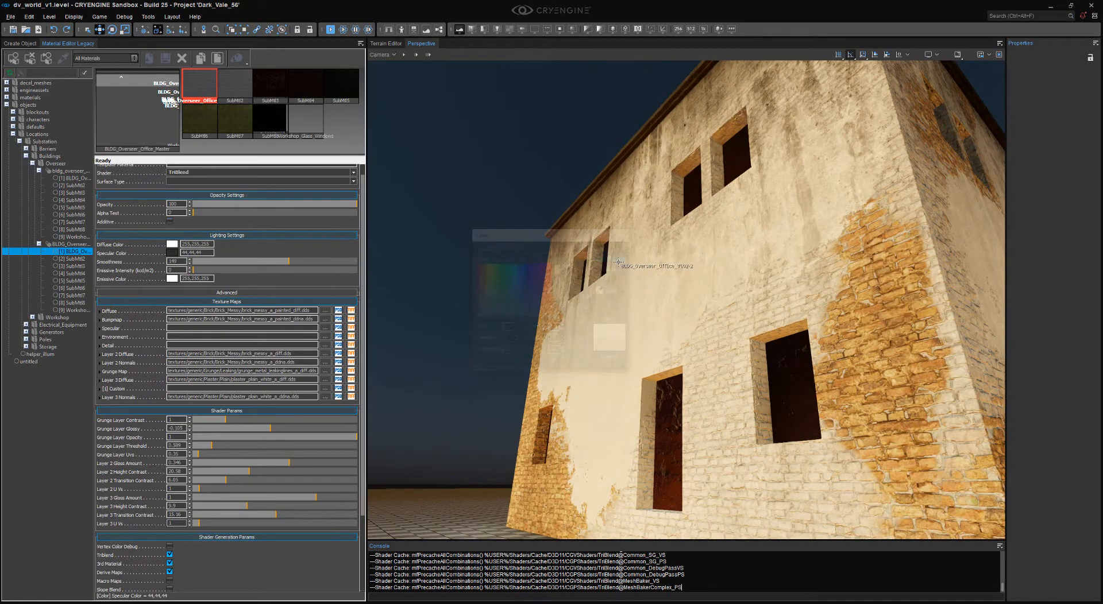
right_drag(651, 233, 656, 234)
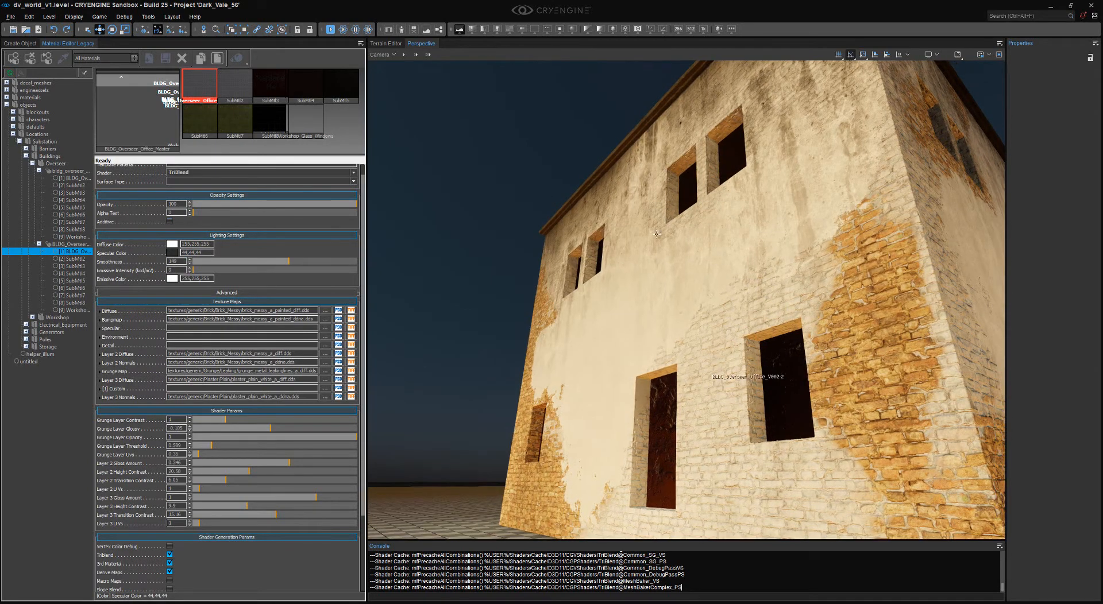
- Check the wall in the Albedo and Smoothness debug views and raise the material's Smoothness to 200
click(498, 30)
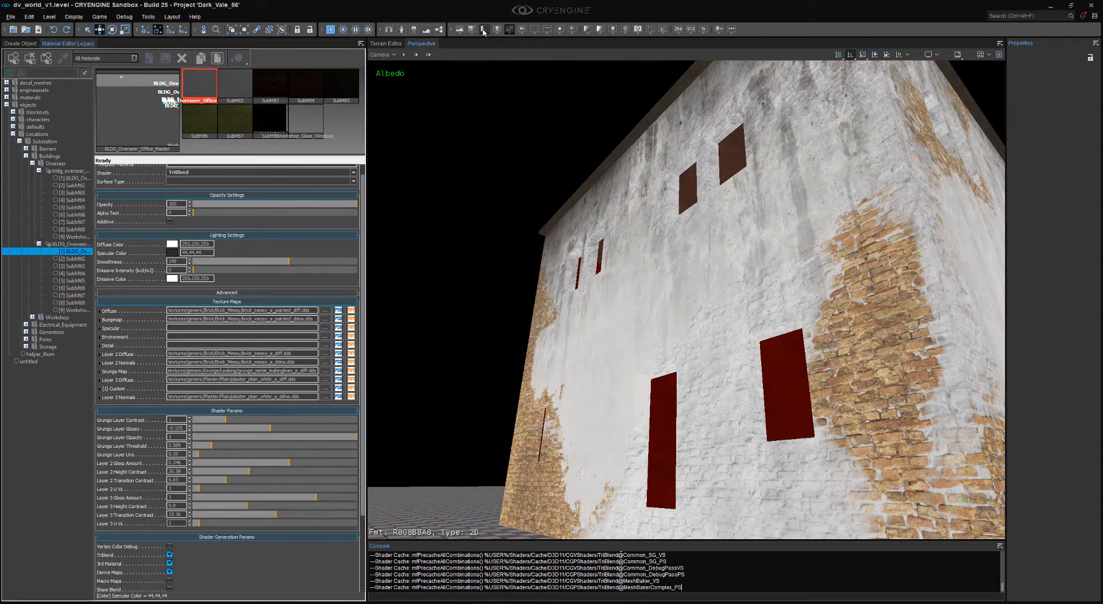
click(483, 30)
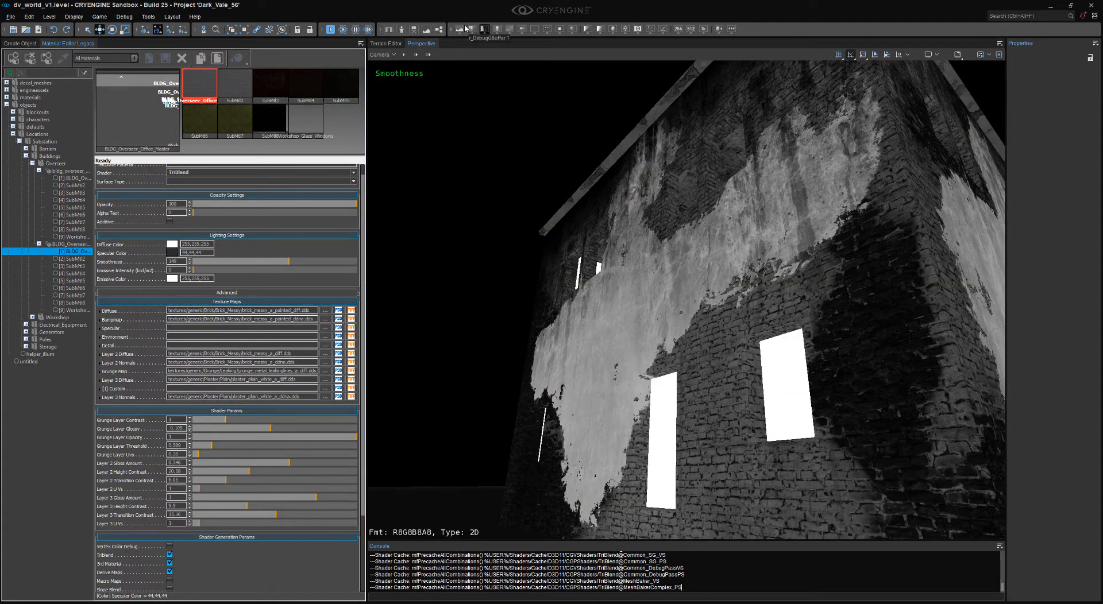
scroll(650, 268, up, 1)
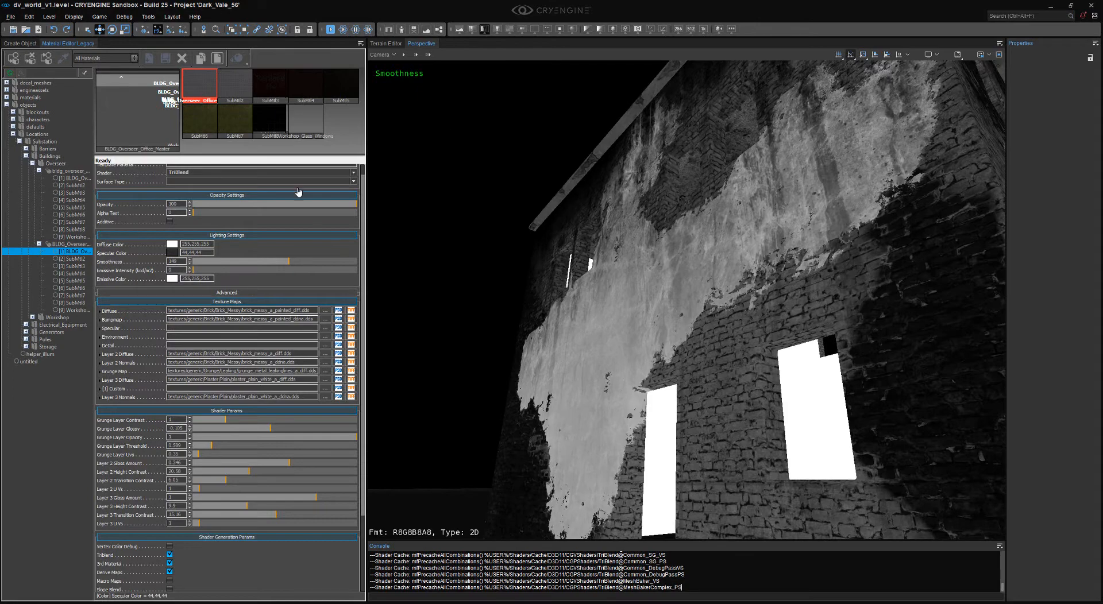
drag(291, 262, 321, 262)
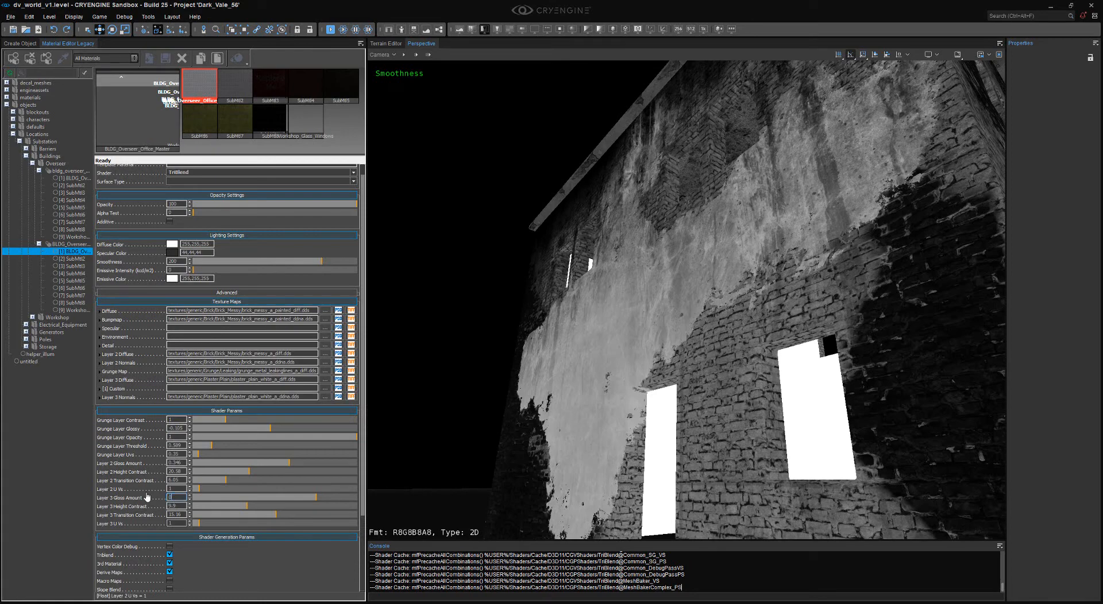
- Set Layer 3 Gloss Amount to 0.2, comparing it with 0.1 in the Smoothness debug view
text(.2)
key(Return)
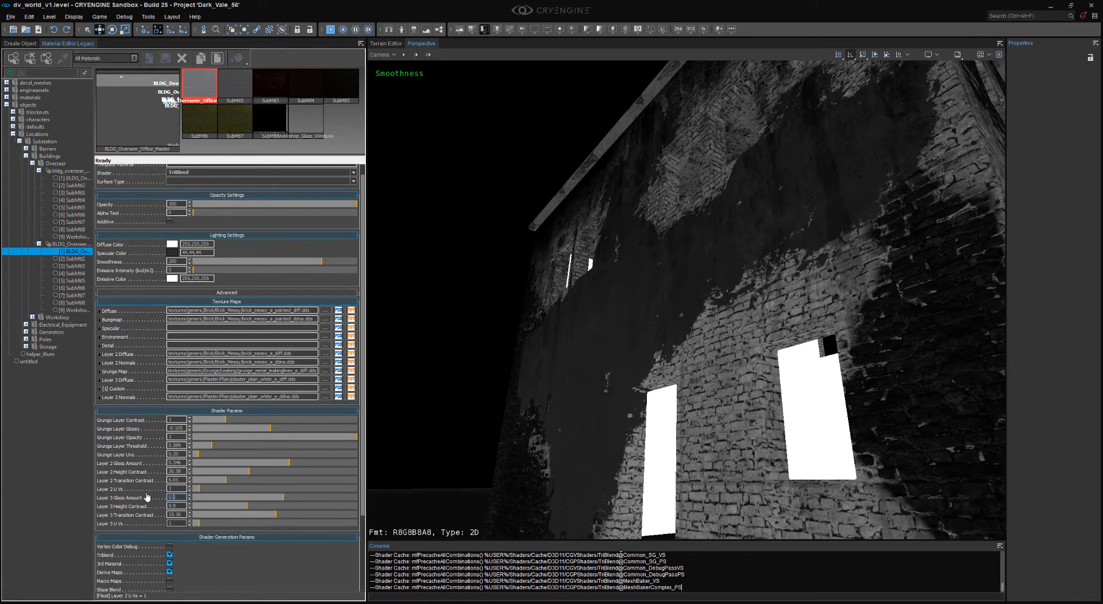
key(BackSpace)
text(1)
key(Return)
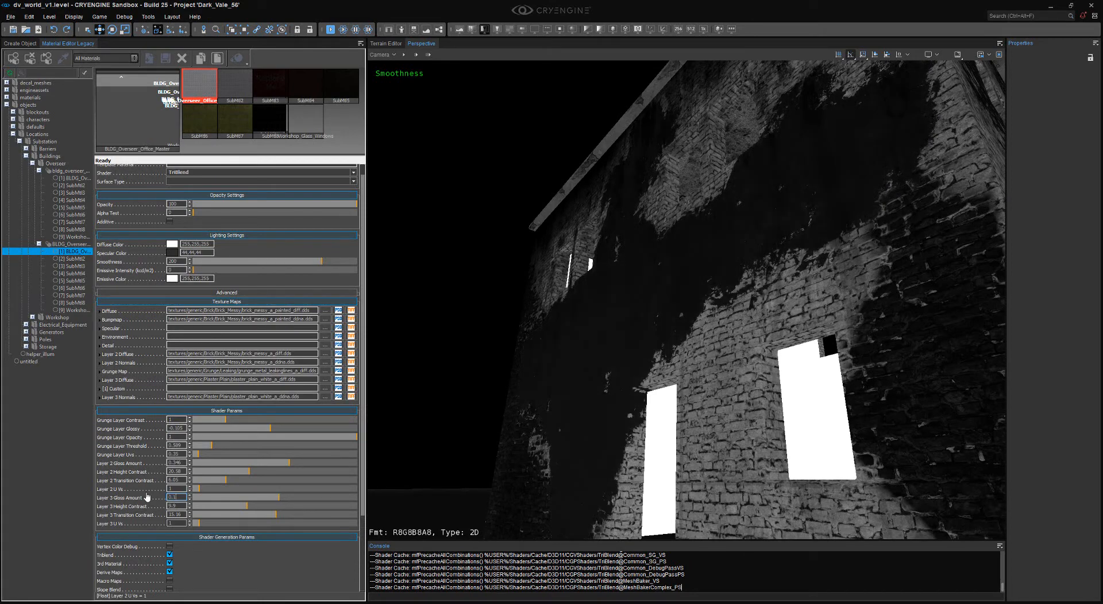
key(BackSpace)
text(2)
key(Return)
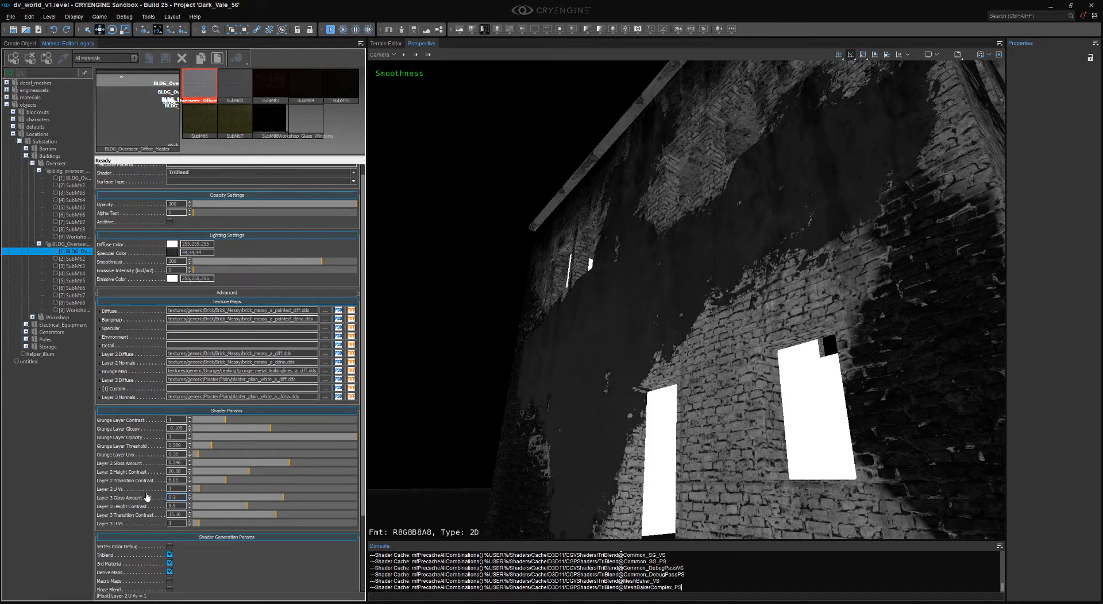
- Inspect the smoothness of the plaster and brick around the building corner and return to the standard view
key(s)
right_drag(574, 281, 603, 281)
key(w)
right_drag(638, 322, 666, 371)
right_drag(575, 264, 563, 241)
key(w)
key(s)
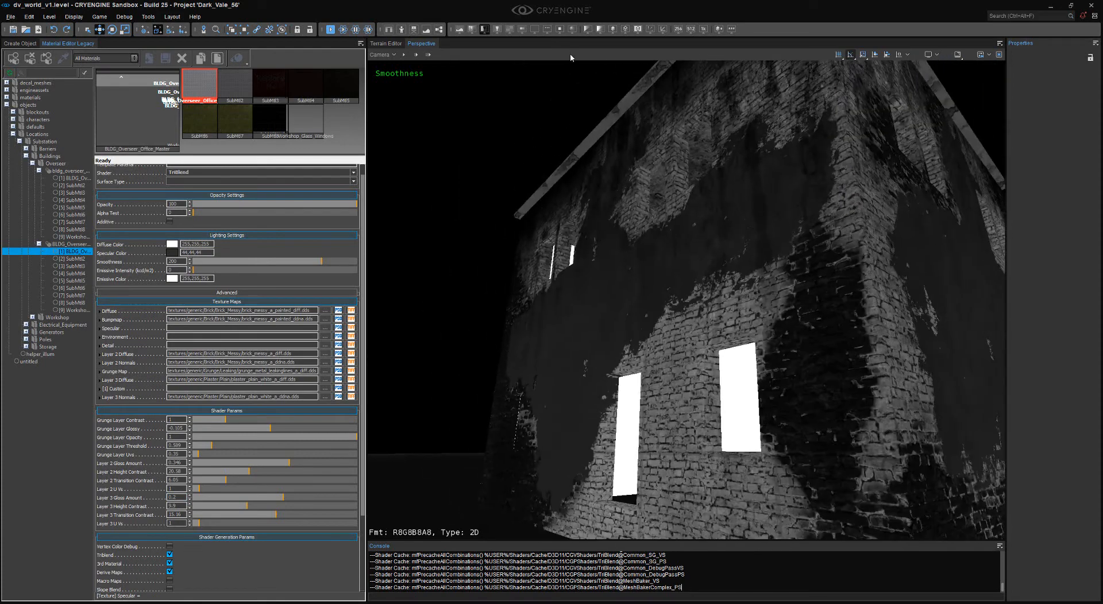
click(460, 29)
- Examine the three blended layers on the lit building from several distances and angles
key(w)
right_drag(557, 91, 666, 285)
key(s)
key(w)
key(d)
key(a)
key(d)
key(a)
key(w)
scroll(718, 264, down, 2)
key(s)
key(a)
key(w)
key(d)
key(s)
scroll(689, 343, up, 2)
key(d)
key(s)
scroll(665, 290, up, 1)
key(w)
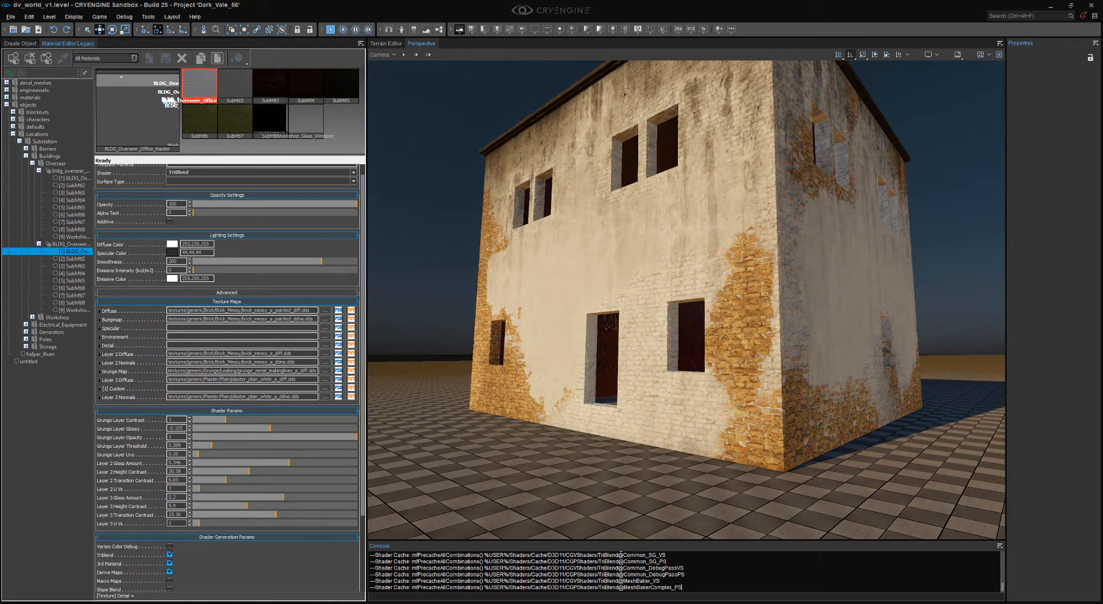
- Inspect the plaster surface close up beneath the upper windows and compare it with the full wall
key(d)
right_drag(956, 413, 503, 397)
key(w)
key(w)
key(s)
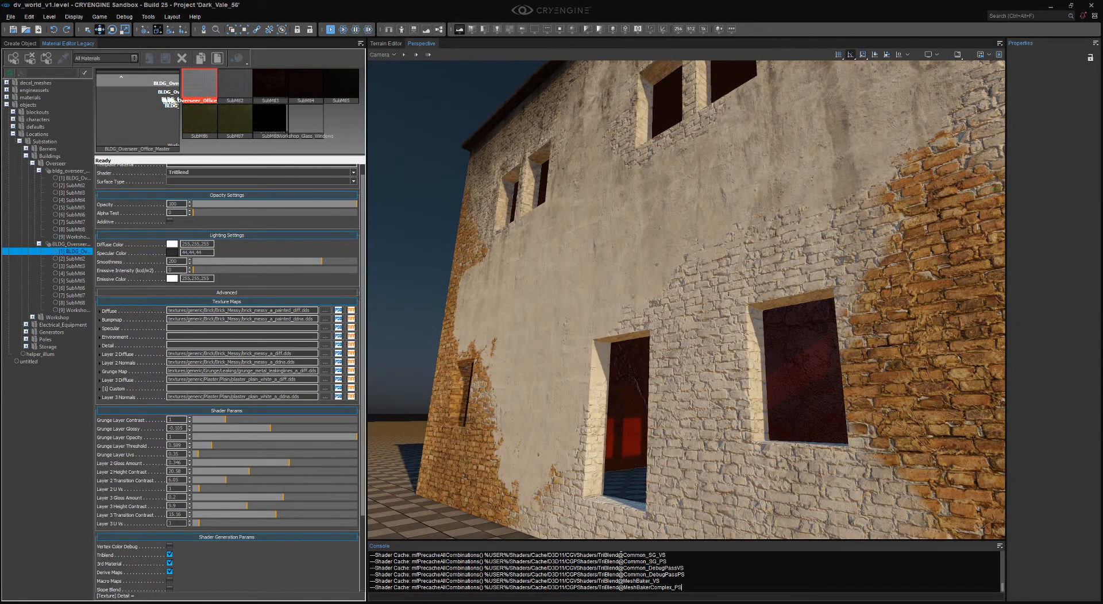
scroll(671, 334, up, 5)
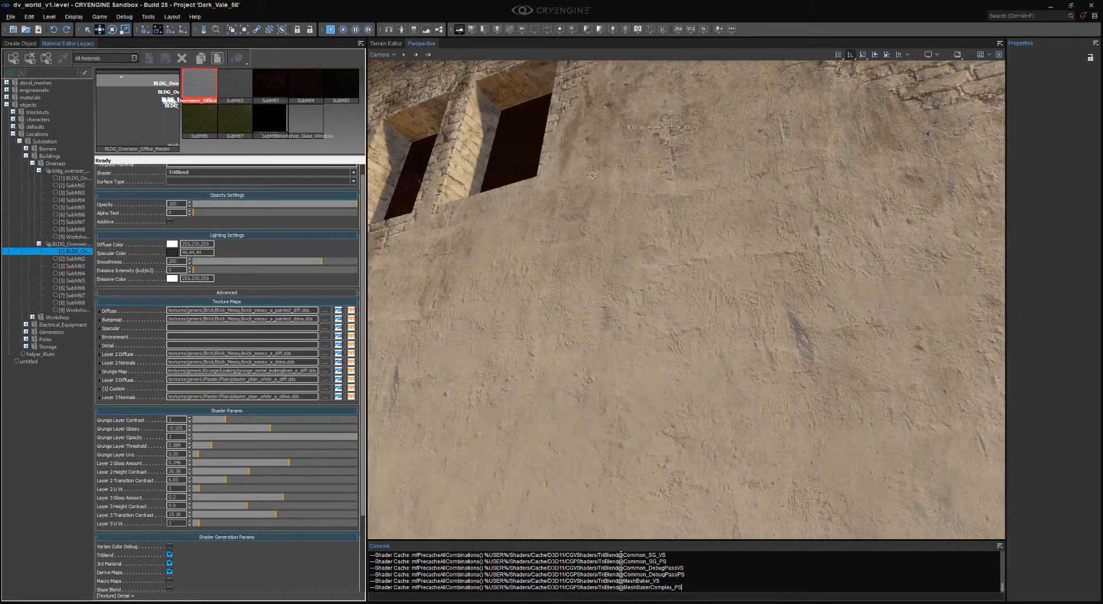
scroll(591, 175, down, 10)
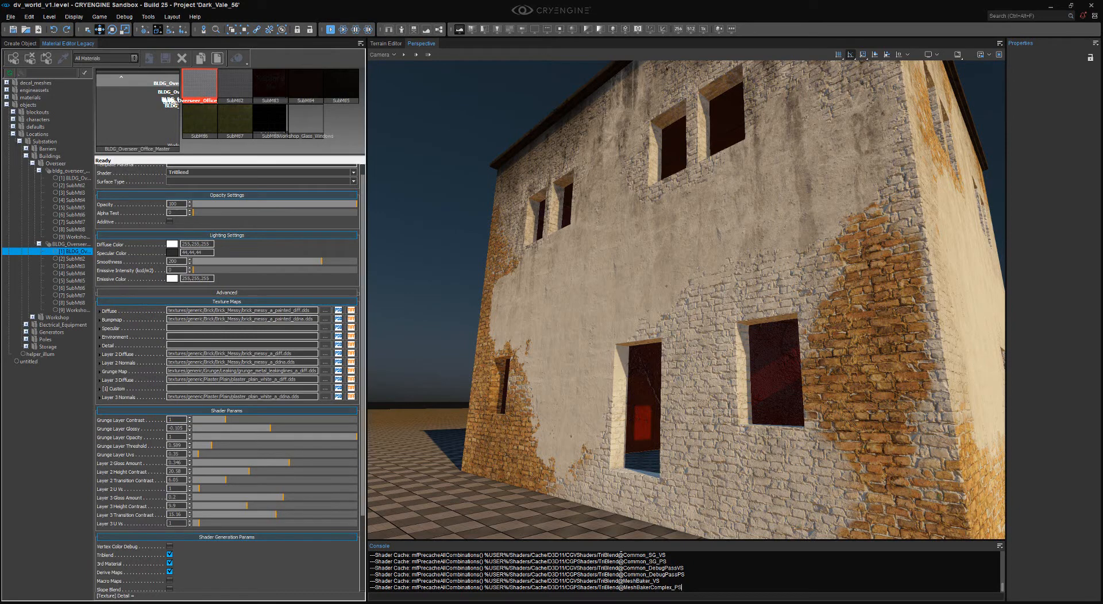
- Enable Use POM in the material's shader generation parameters
scroll(247, 517, down, 3)
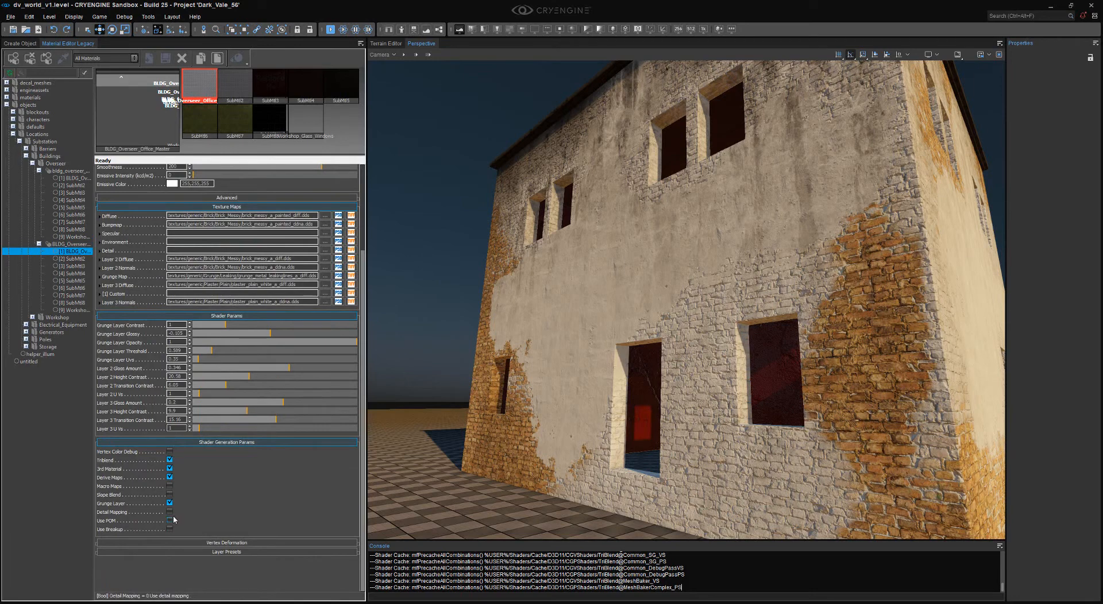
click(169, 521)
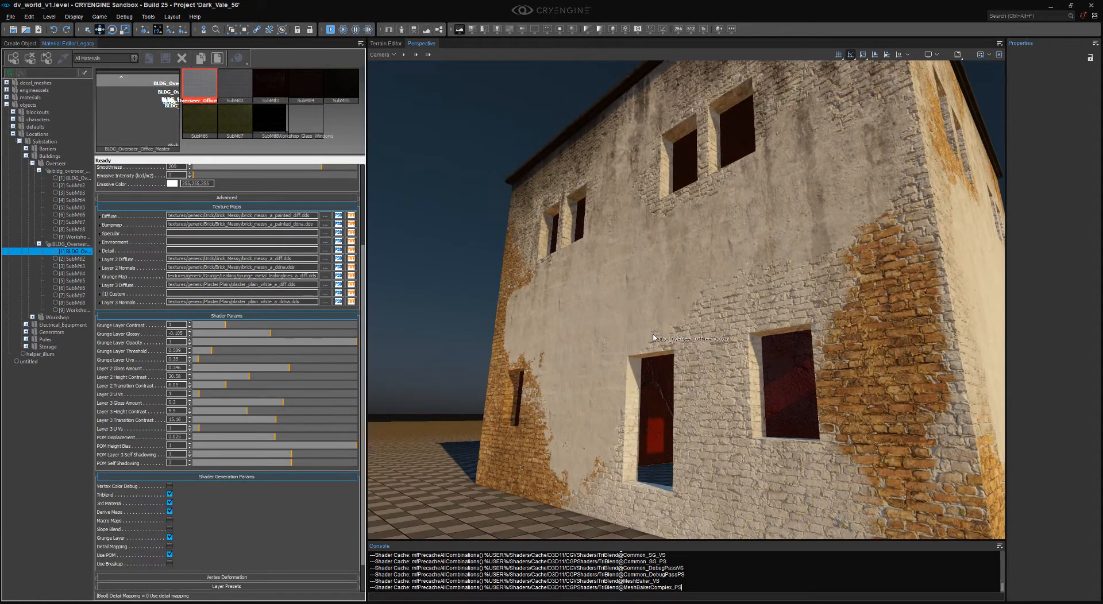
- Examine the parallax depth on the exposed bricks at the building corner and around the ground-floor window
scroll(609, 322, up, 3)
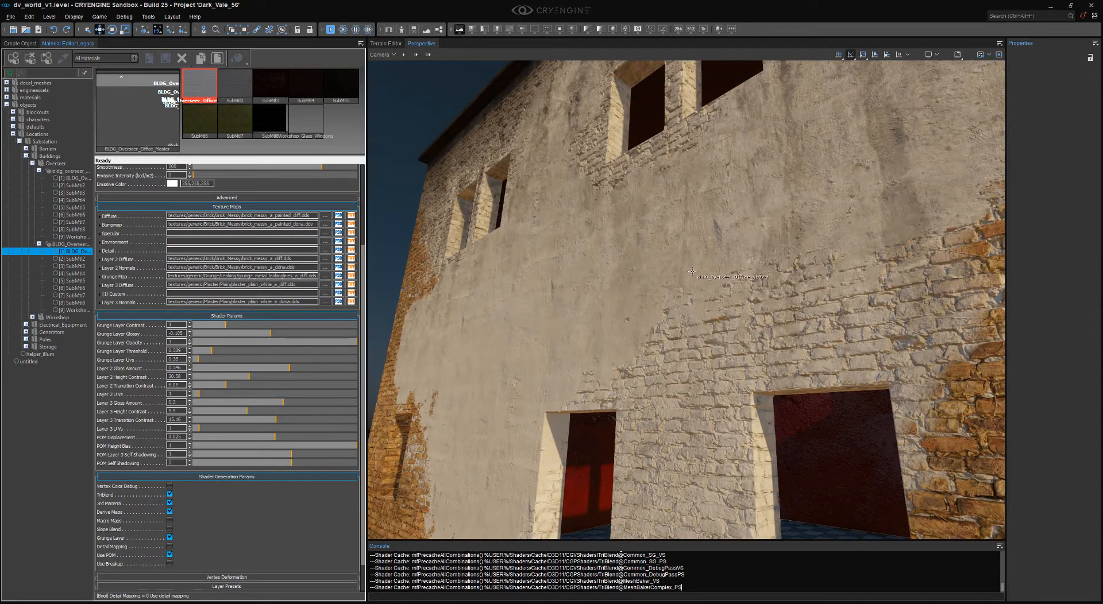
scroll(691, 271, down, 3)
right_drag(692, 271, 784, 226)
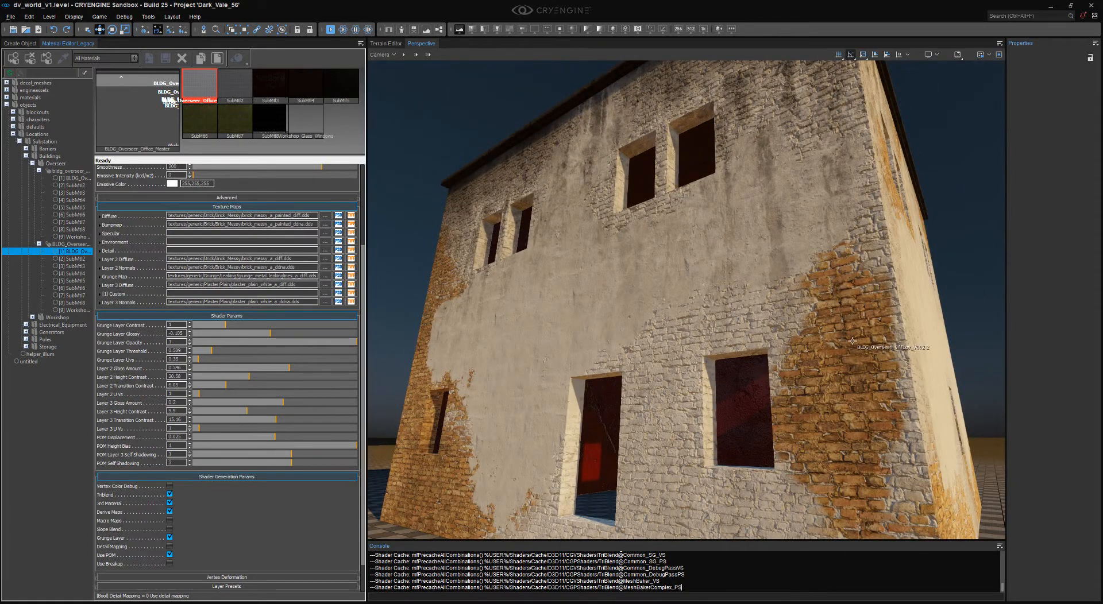
right_drag(852, 341, 850, 322)
scroll(852, 341, up, 3)
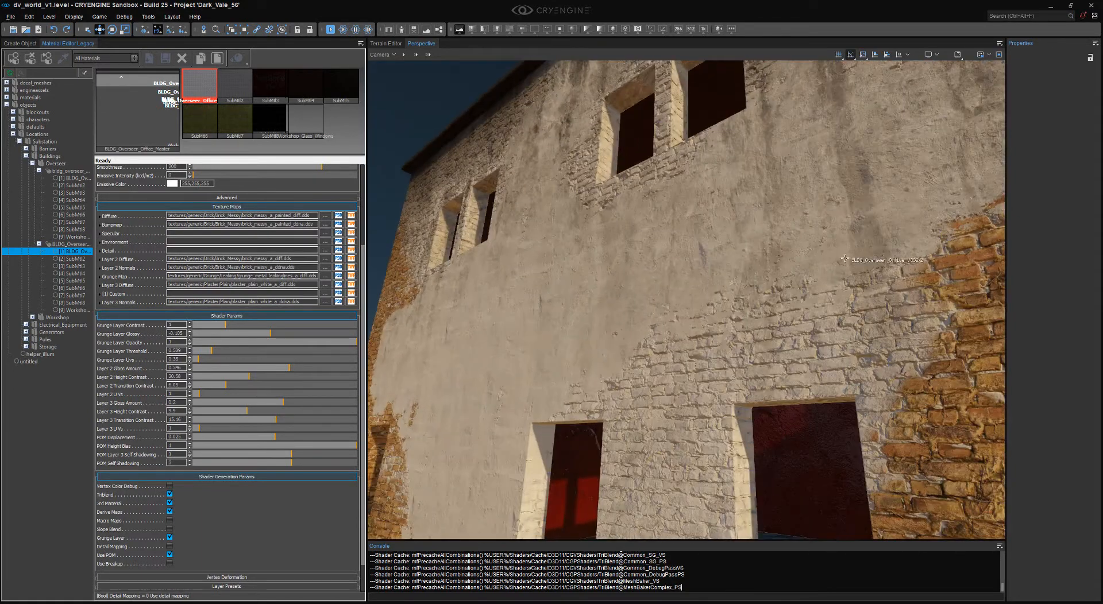
scroll(843, 259, down, 3)
right_drag(919, 294, 953, 288)
scroll(645, 249, up, 4)
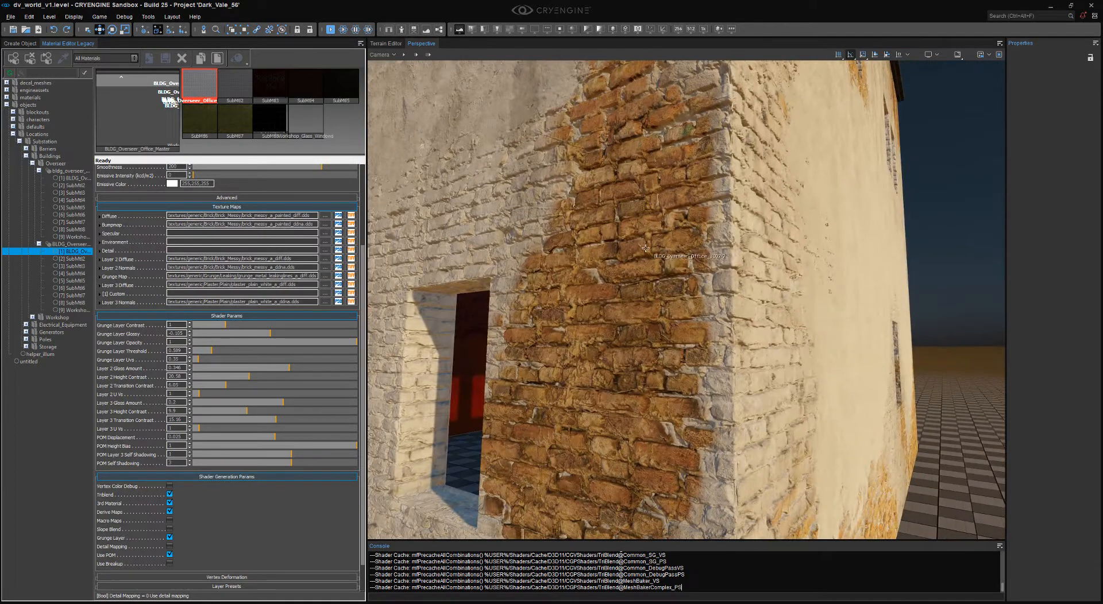
right_drag(645, 248, 553, 250)
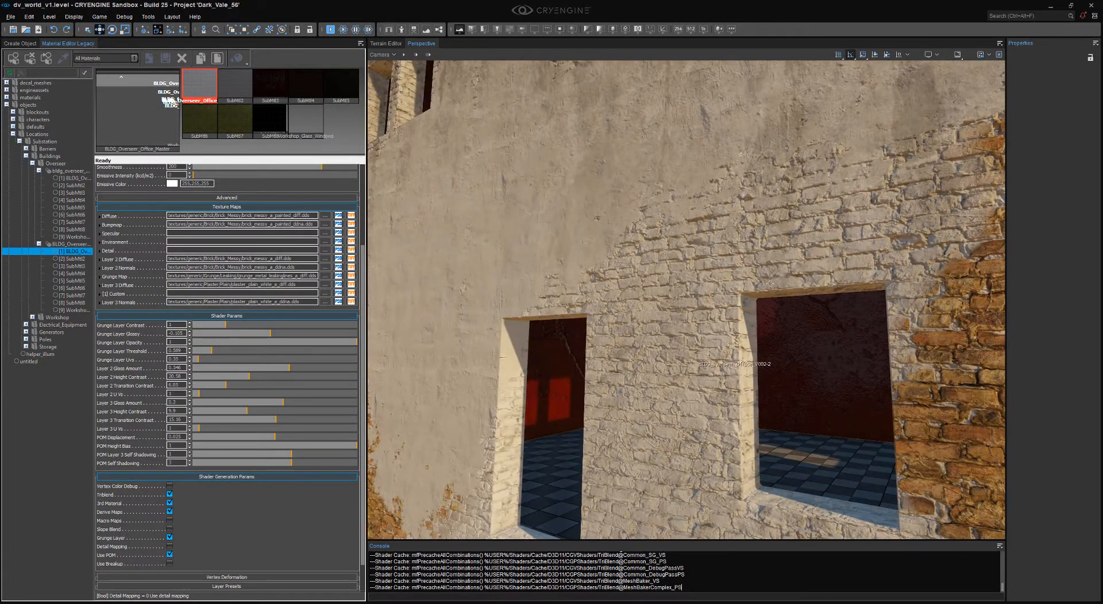
- Inspect how the plaster edges meet the brick around the doorway and far end of the wall with POM enabled
scroll(770, 284, down, 3)
scroll(687, 237, up, 2)
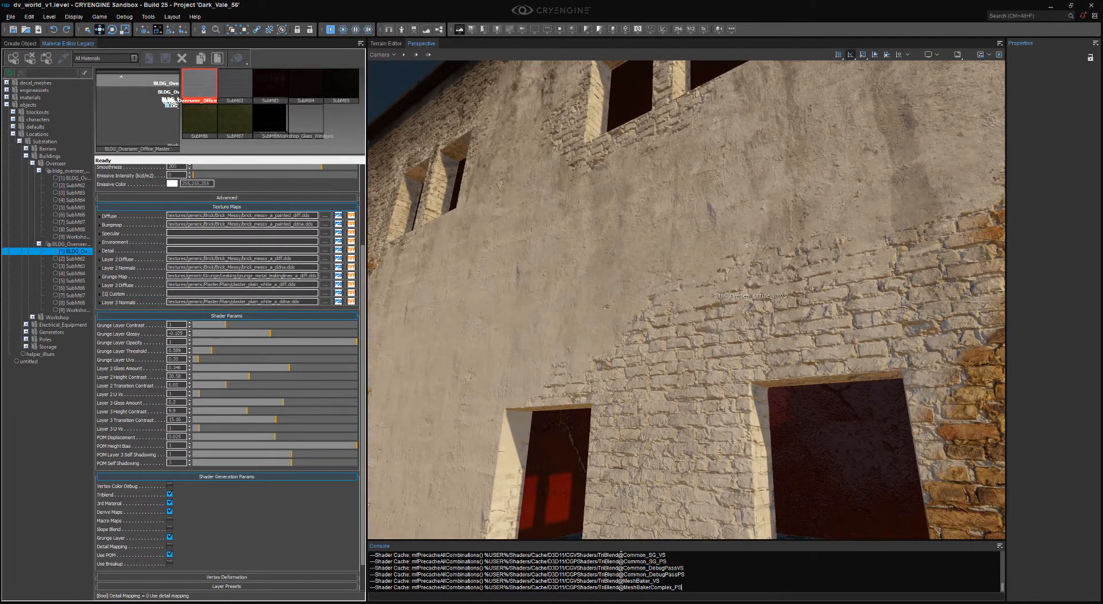
scroll(698, 296, down, 3)
right_drag(698, 296, 772, 109)
scroll(691, 332, up, 4)
scroll(685, 334, down, 3)
scroll(648, 326, down, 3)
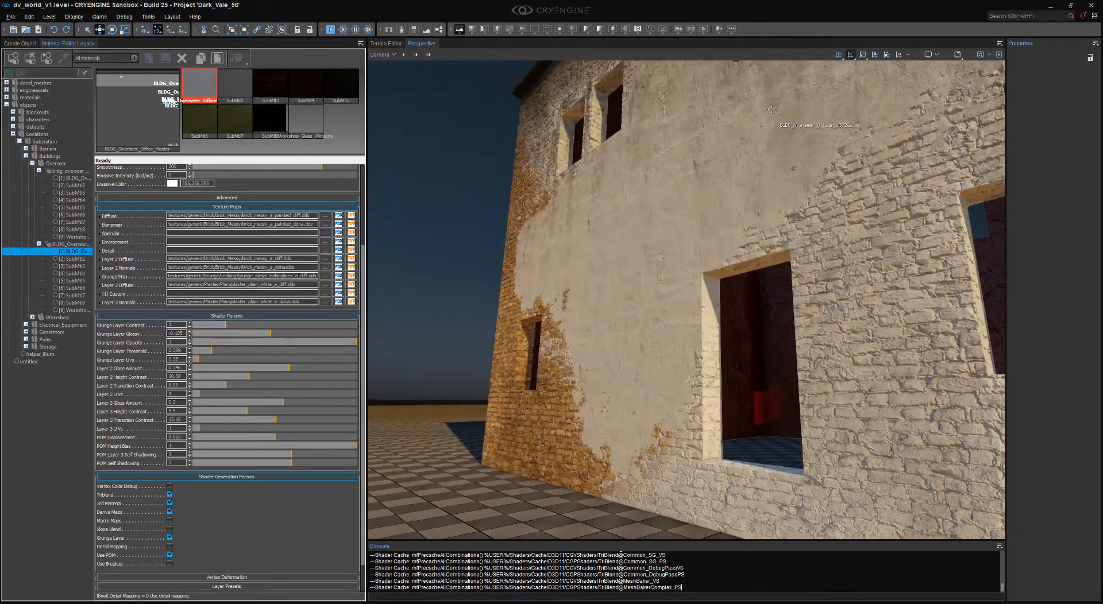
scroll(741, 122, down, 3)
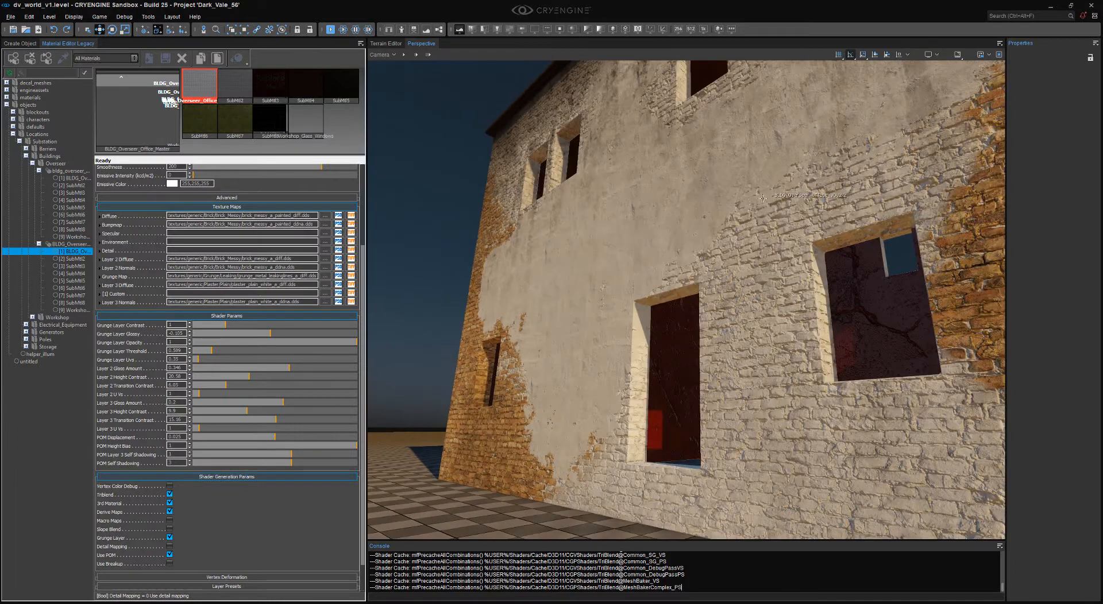
- Inspect the plaster-to-brick transition above the doorway close up and compare it with the whole facade
right_drag(763, 197, 777, 194)
scroll(717, 265, up, 5)
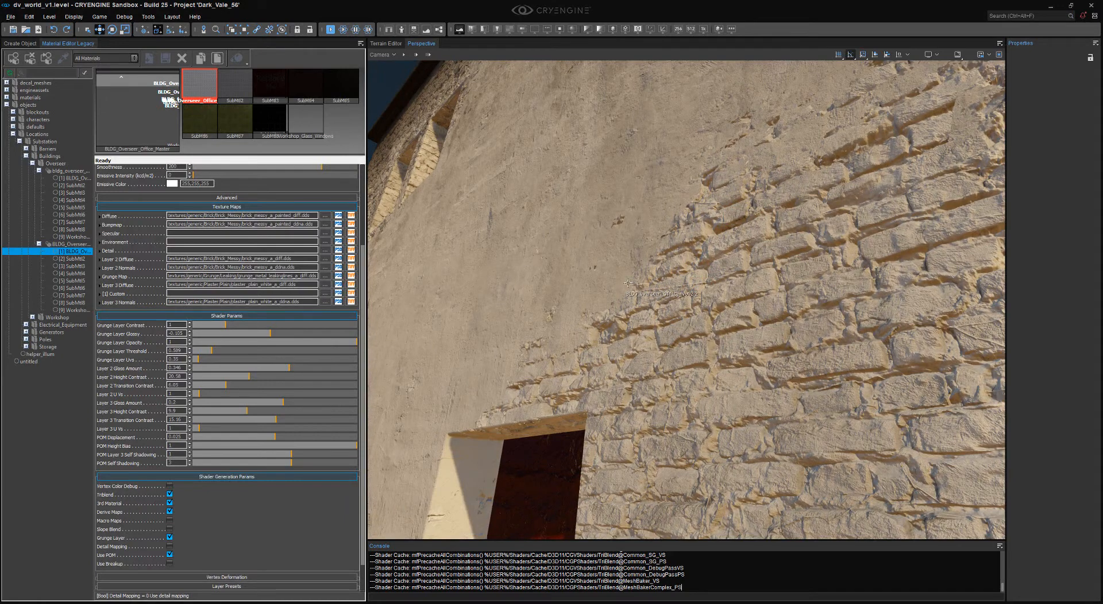
click(771, 123)
scroll(770, 125, down, 5)
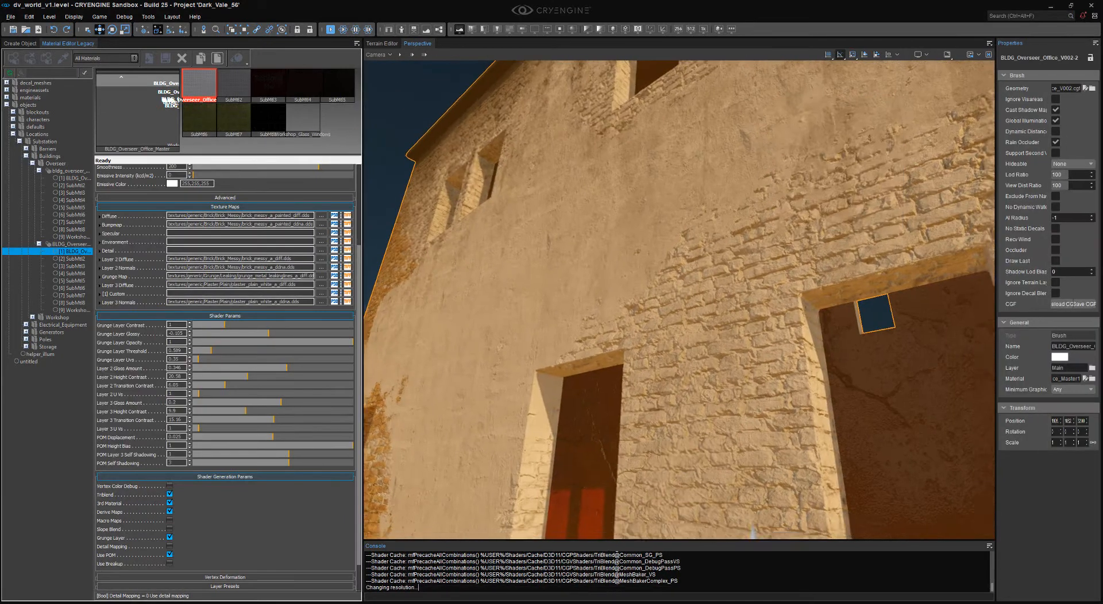
right_drag(565, 118, 518, 88)
scroll(517, 88, down, 4)
click(517, 89)
scroll(734, 288, up, 3)
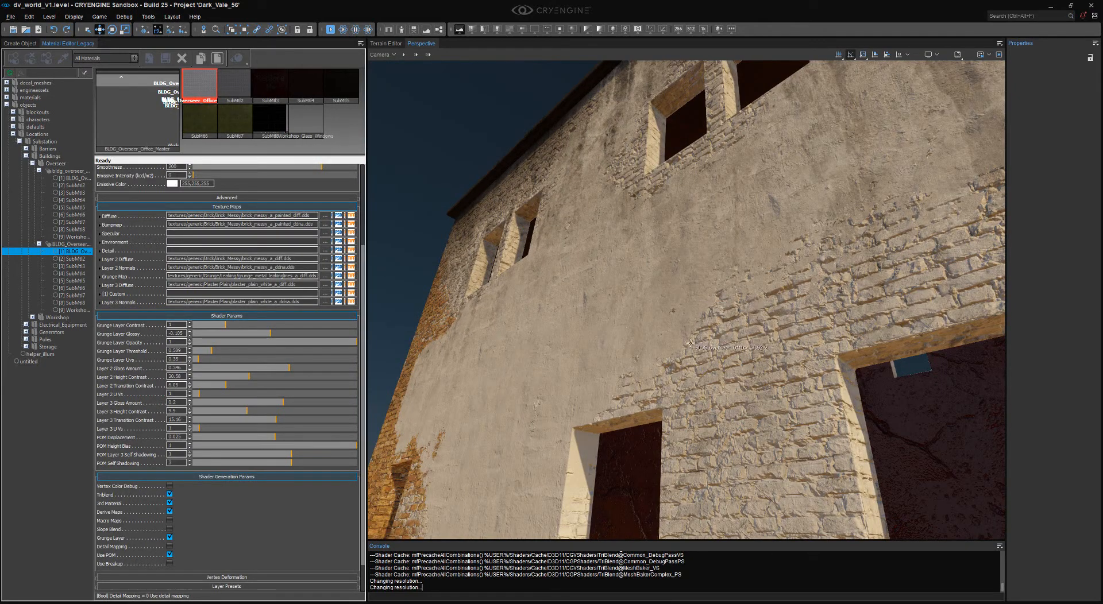
right_drag(689, 328, 744, 263)
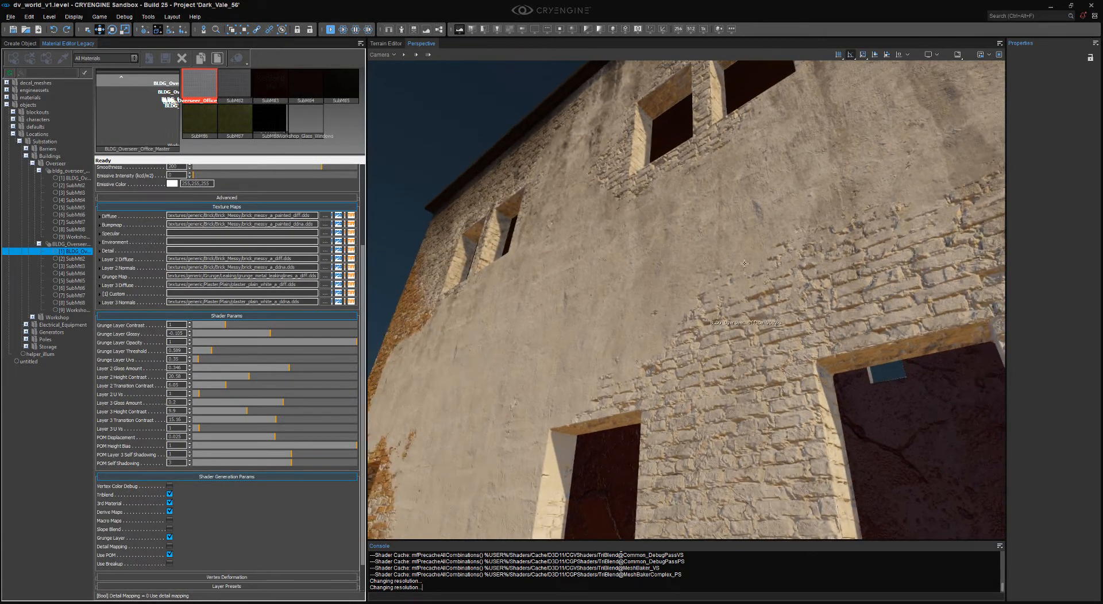
mouse_move(706, 322)
right_down()
mouse_move(747, 316)
mouse_move(710, 324)
right_up()
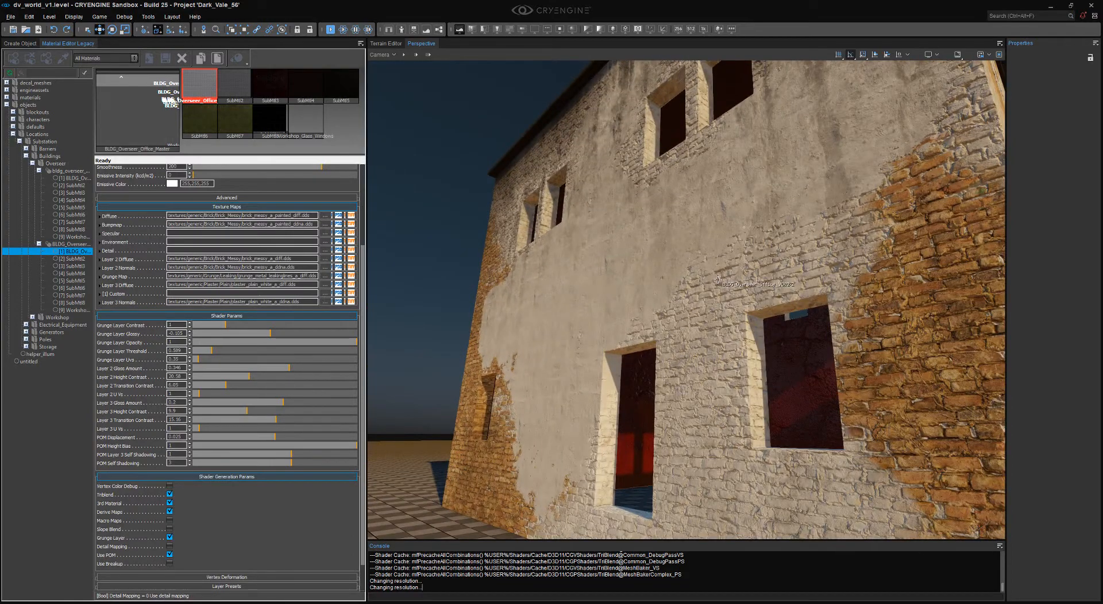
right_drag(778, 245, 689, 169)
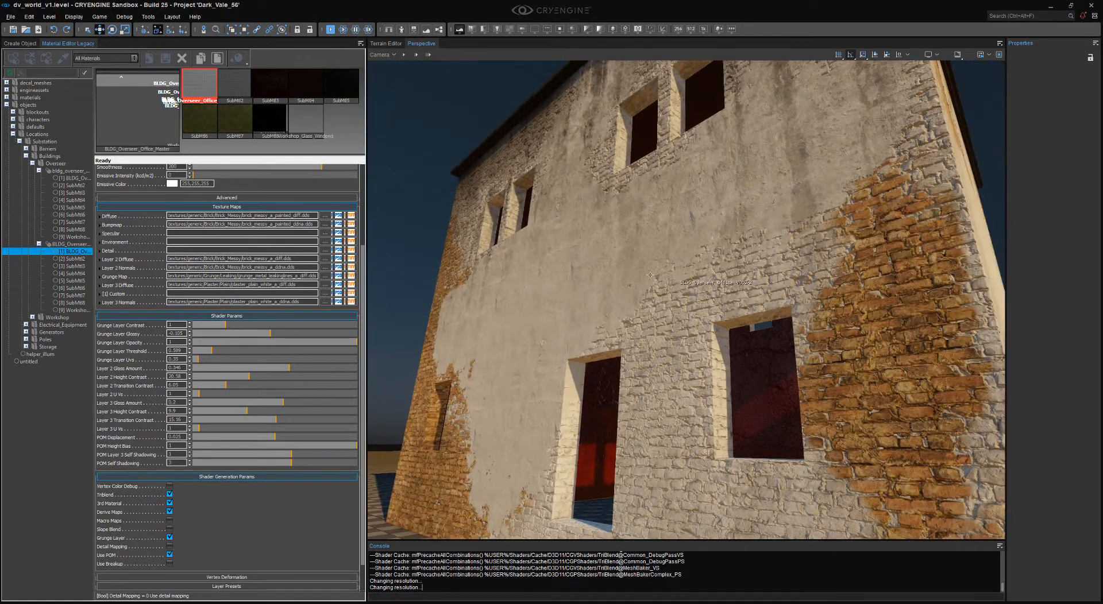
right_drag(649, 275, 530, 253)
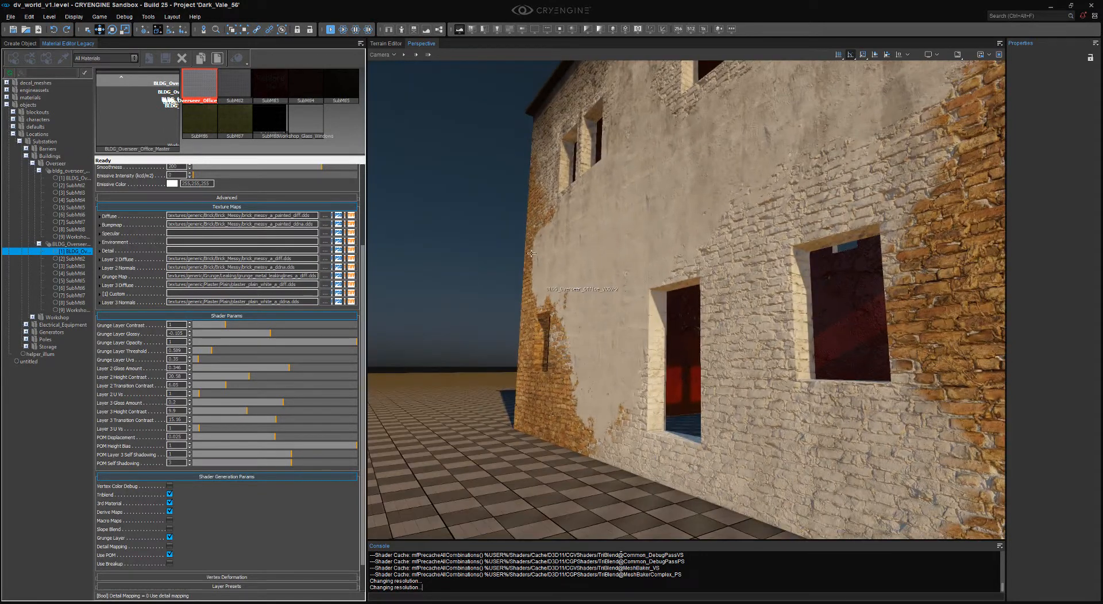
right_drag(606, 405, 589, 350)
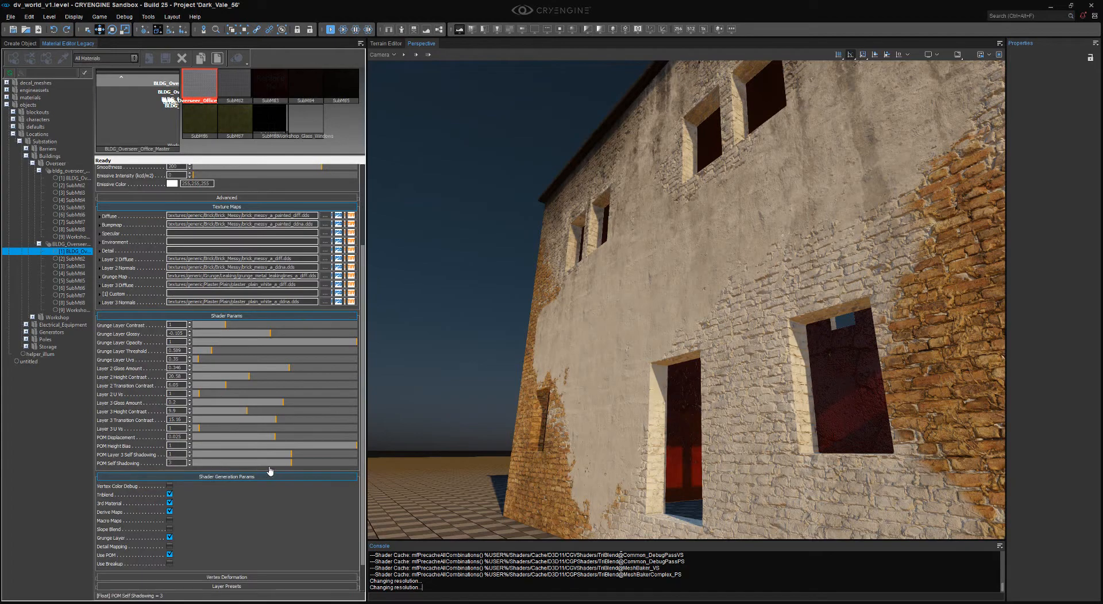
- Raise POM Self Shadowing to about 4.9 and reload the shaders with r_ReloadShaders 1
drag(289, 462, 334, 469)
drag(406, 471, 307, 473)
right_drag(494, 396, 453, 402)
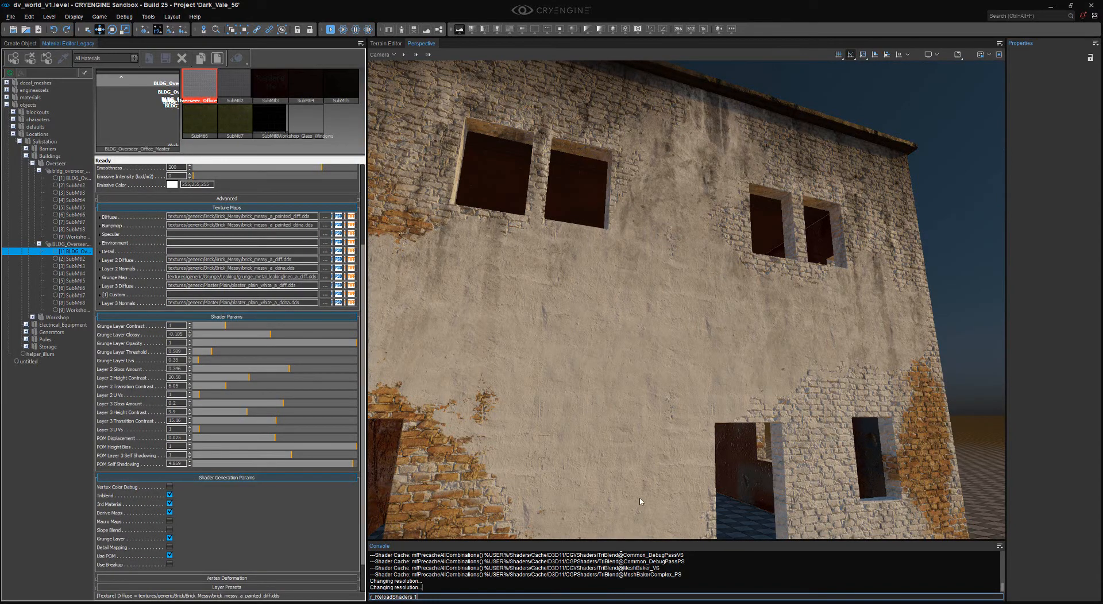
key(Return)
scroll(690, 362, up, 3)
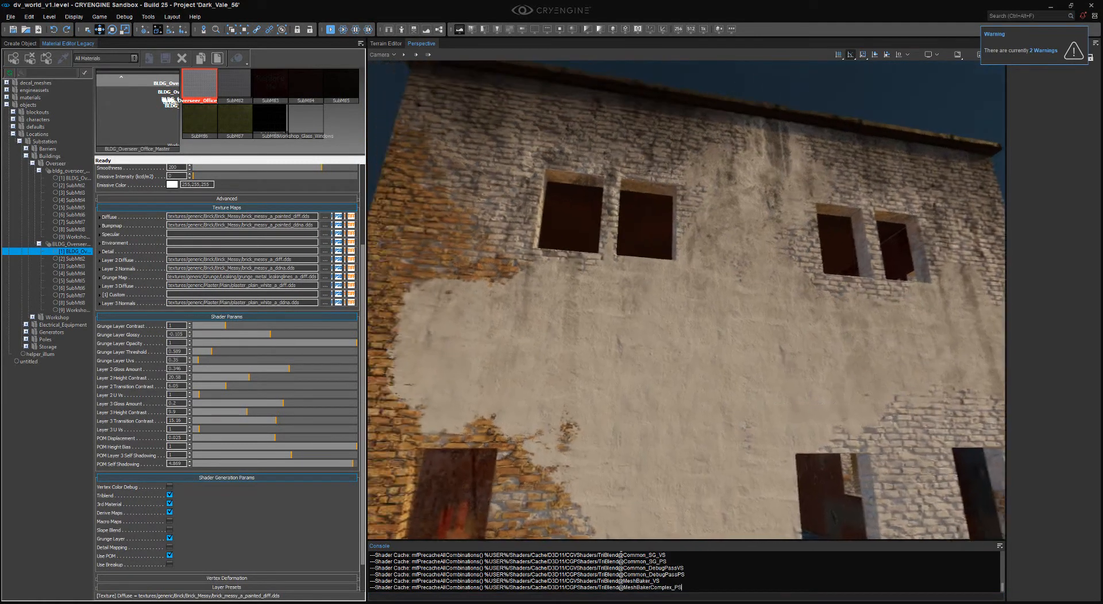
- Lower POM Self Shadowing to about 2.57 for softer parallax shadows on the wall
mouse_move(690, 362)
right_down()
mouse_move(896, 396)
mouse_move(850, 489)
mouse_move(850, 460)
mouse_move(660, 362)
mouse_move(684, 356)
right_up()
key(w)
key(s)
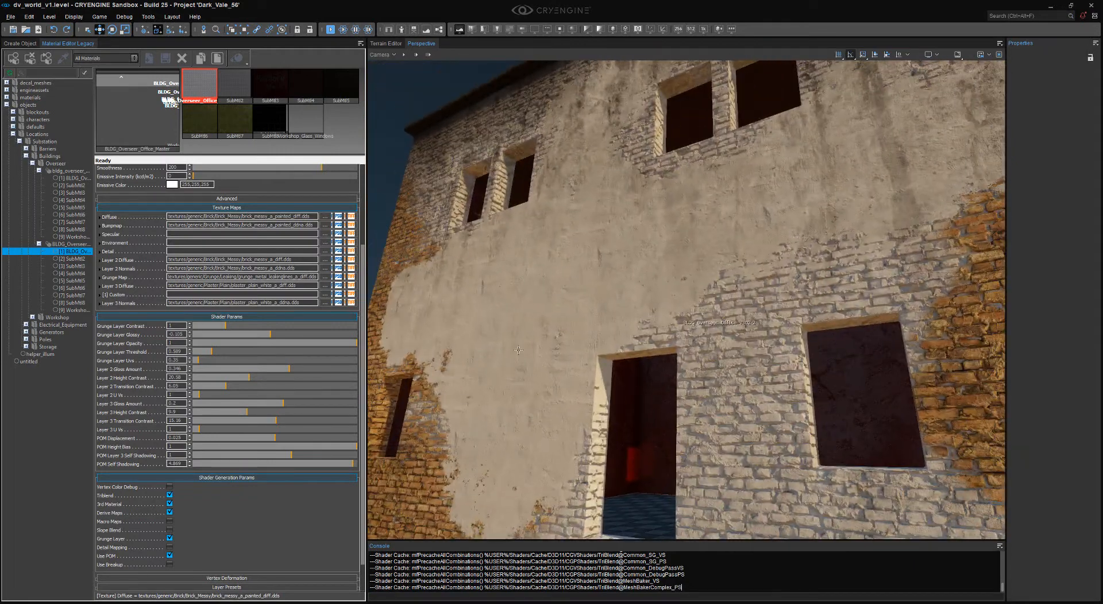
mouse_move(339, 465)
mouse_down()
mouse_move(231, 464)
mouse_move(356, 464)
mouse_move(210, 464)
mouse_move(391, 467)
mouse_up()
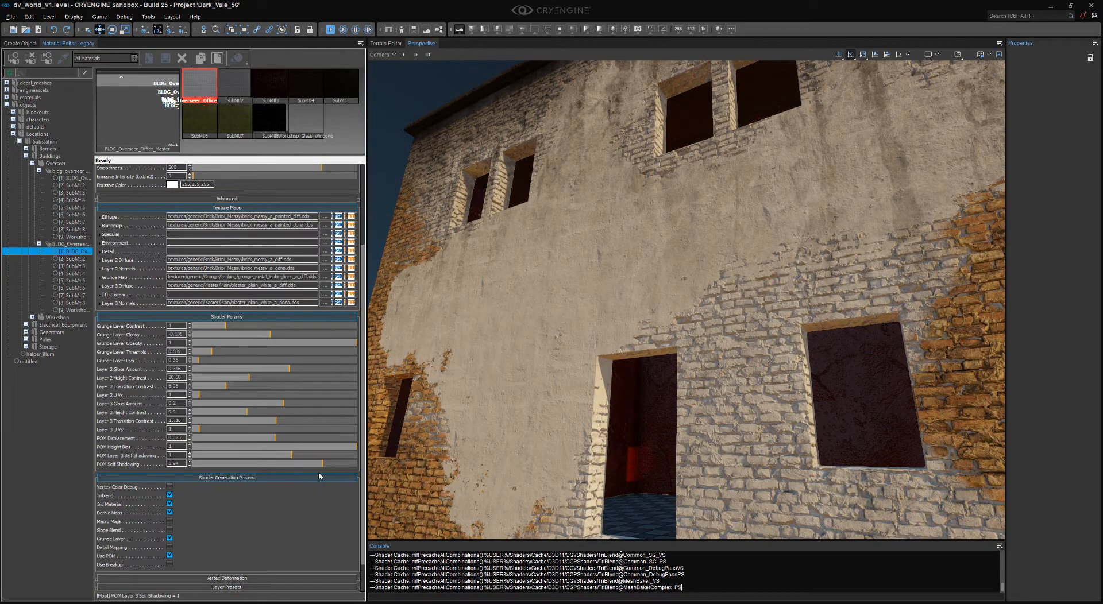
drag(319, 476, 275, 481)
- Lower POM Height Bias to about 0.9, judging the relief on the bricks beside the doorway
key(w)
right_drag(658, 370, 614, 431)
key(w)
key(s)
key(w)
key(s)
key(w)
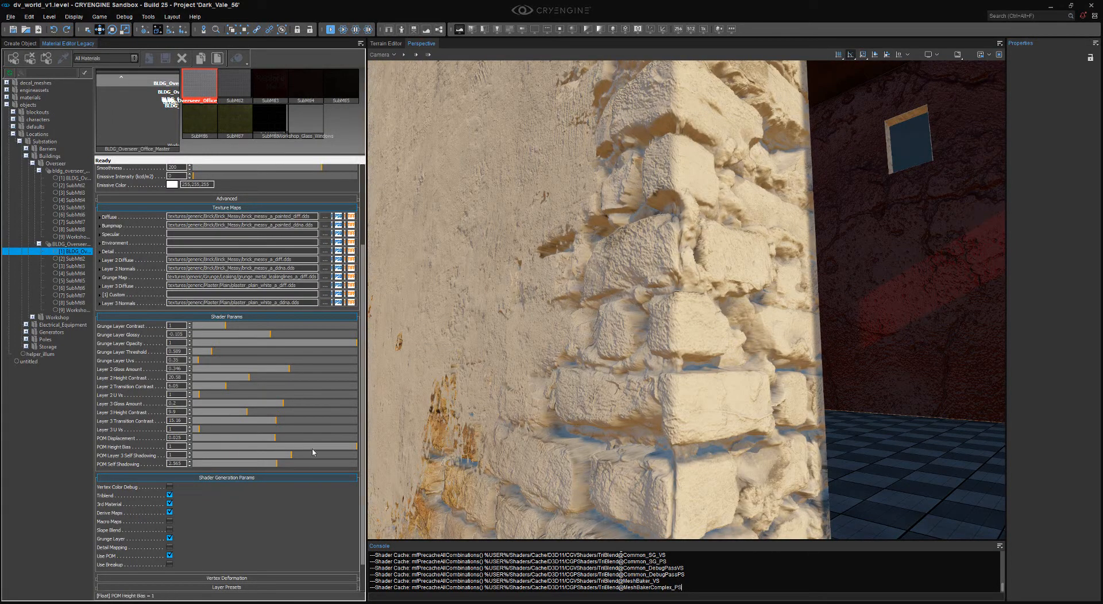
drag(313, 452, 343, 476)
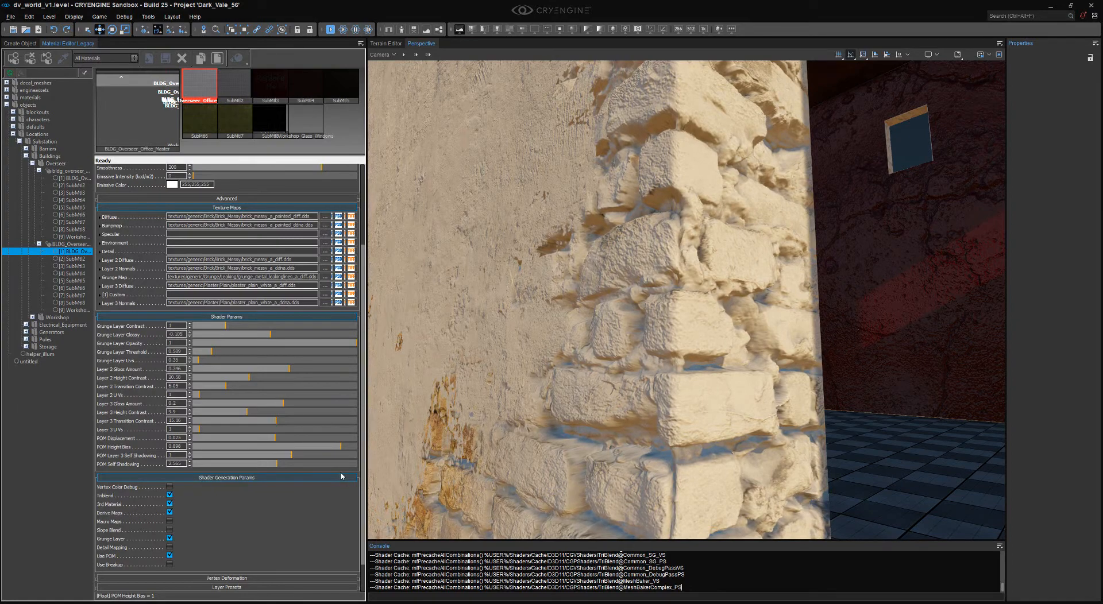
- Examine the brick relief and plaster shading across the facade, from a distance and beneath the upper windows
key(s)
right_drag(436, 425, 488, 362)
key(s)
mouse_move(601, 291)
right_down()
mouse_move(560, 288)
mouse_move(591, 345)
mouse_move(602, 291)
right_up()
key(w)
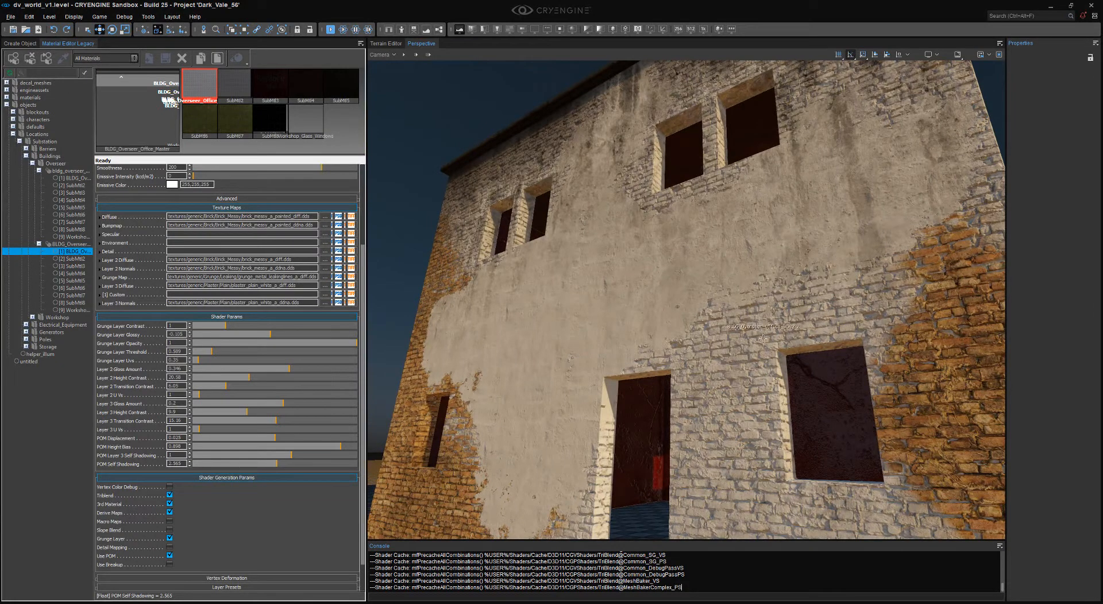
right_drag(762, 337, 782, 349)
right_drag(649, 152, 659, 138)
key(w)
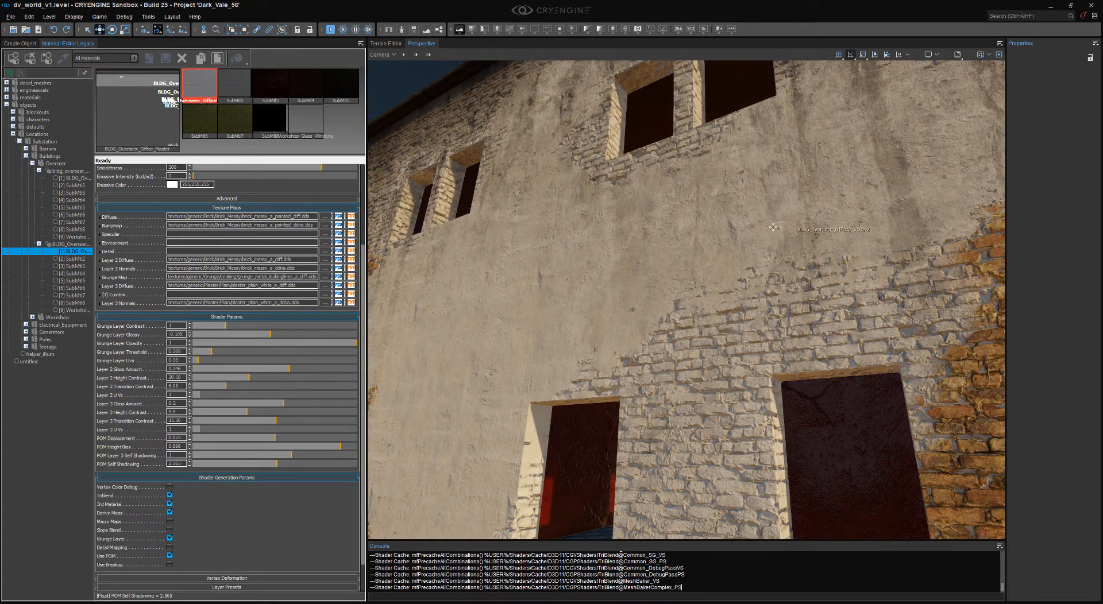
right_drag(679, 196, 531, 264)
key(s)
key(w)
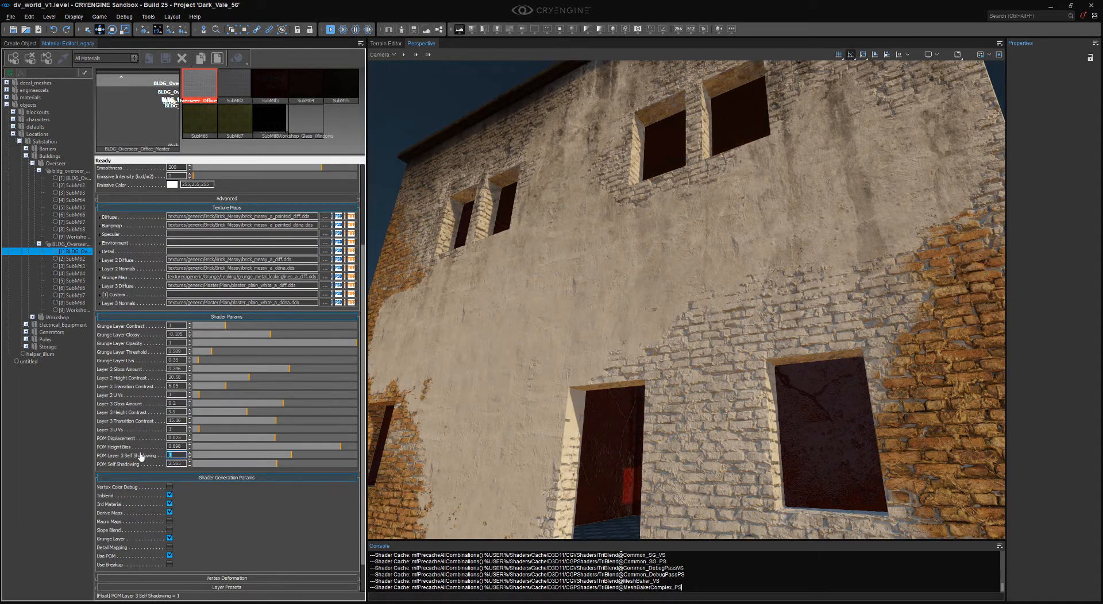
- Set POM Layer 3 Self Shadowing to 0 and check the plastered area of the facade near and far
text(0)
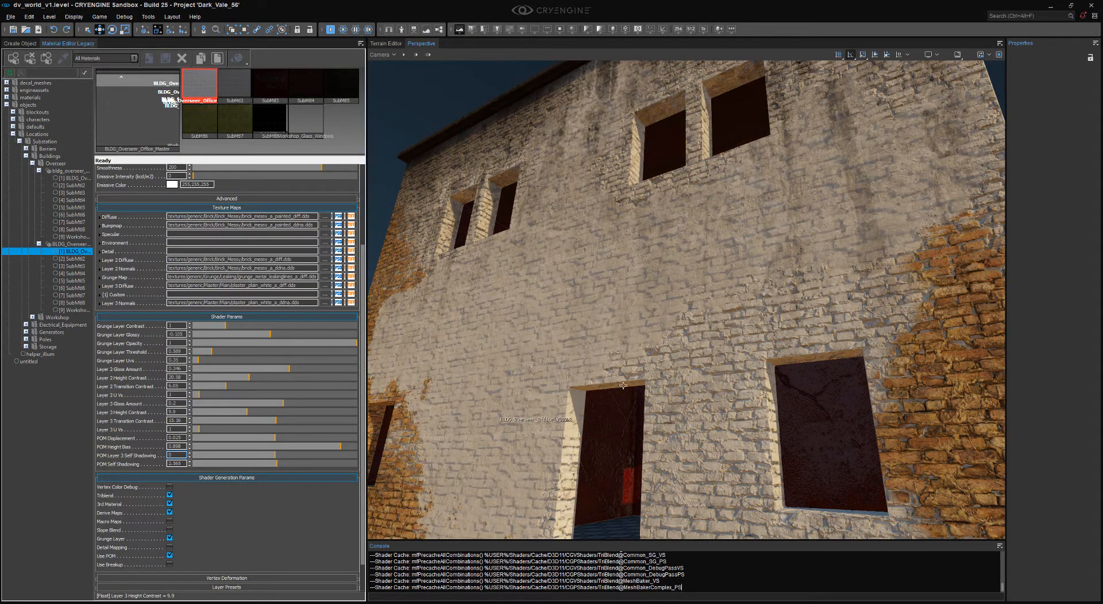
right_drag(551, 322, 517, 321)
key(w)
right_drag(775, 225, 526, 161)
key(s)
right_drag(545, 423, 626, 422)
key(s)
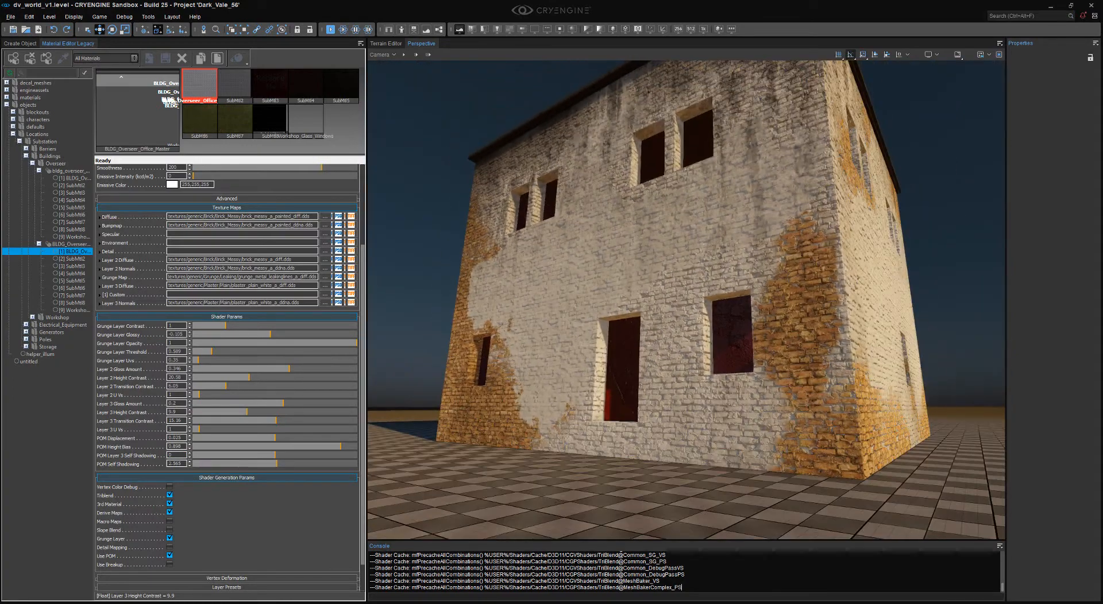
key(w)
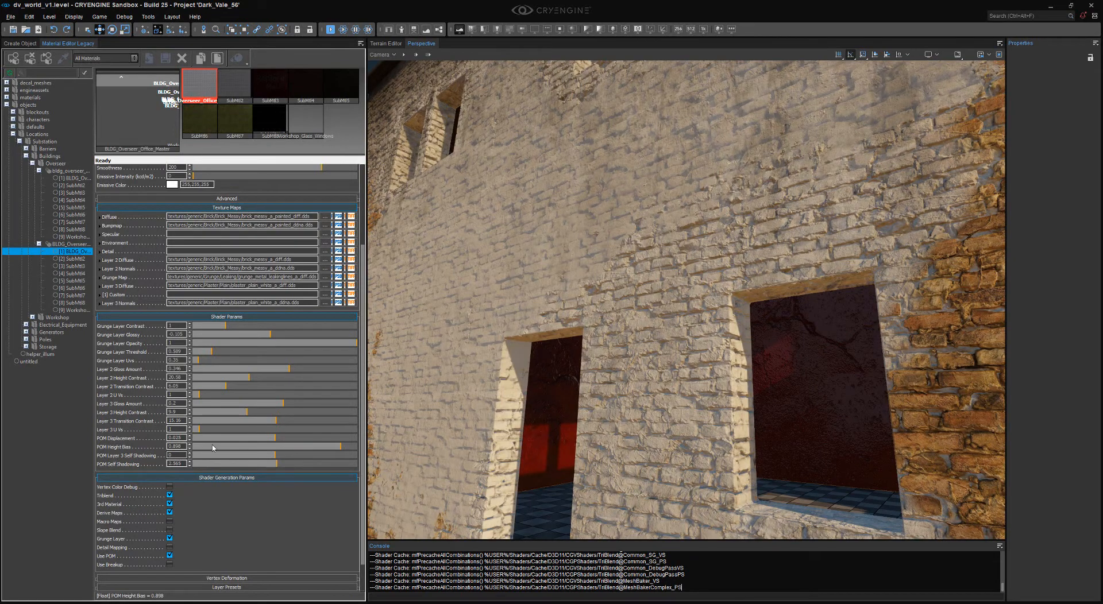
right_drag(574, 391, 557, 403)
key(s)
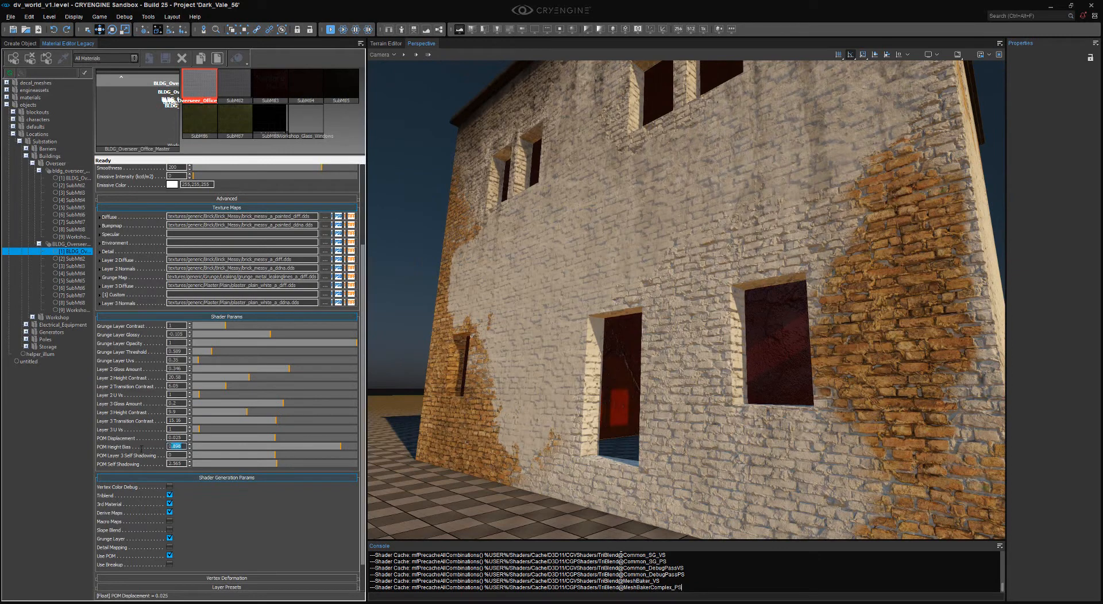
- Set POM Layer 3 Self Shadowing to 1 and then raise it to 5
drag(142, 449, 126, 453)
key(s)
right_drag(563, 402, 543, 393)
key(w)
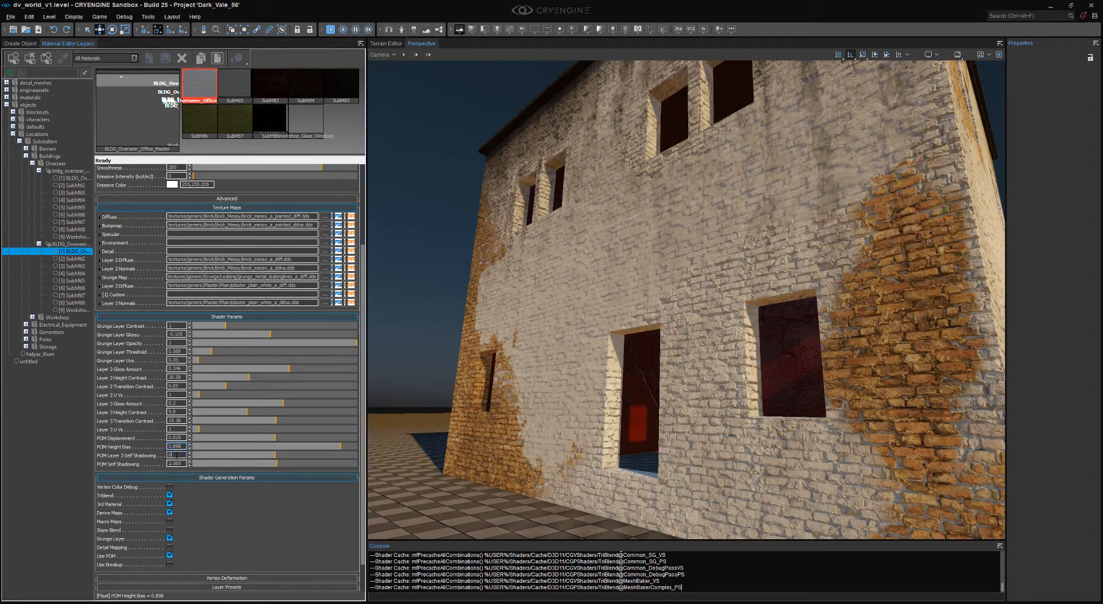
key(Return)
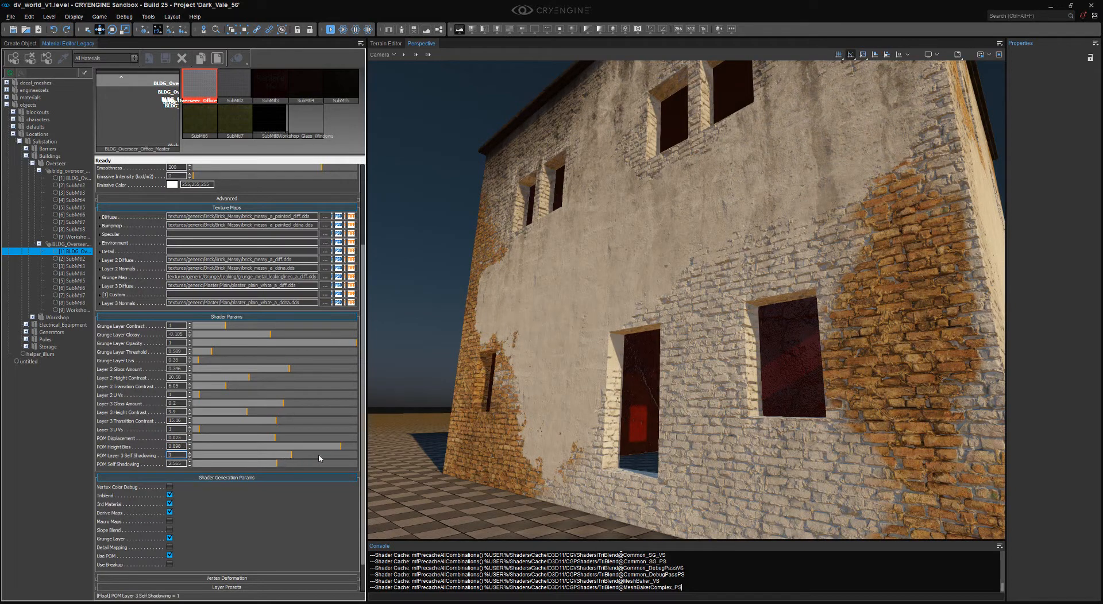
drag(322, 458, 367, 455)
- Set Layer 3 Height Contrast to 30 for the plaster layer
key(w)
mouse_move(770, 332)
right_down()
mouse_move(778, 313)
mouse_move(781, 321)
right_up()
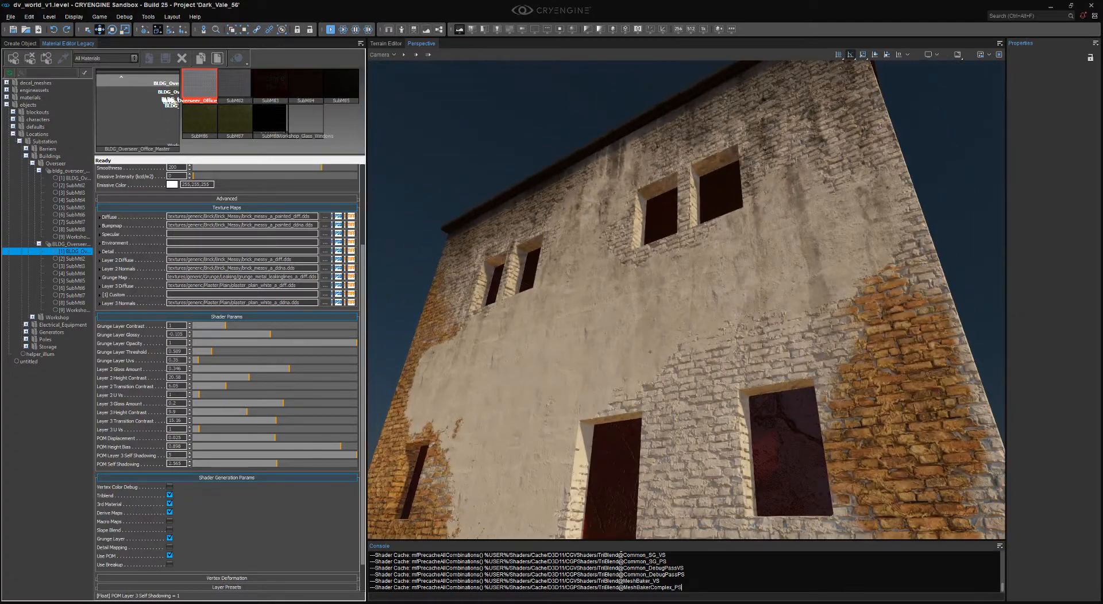
right_drag(650, 352, 720, 332)
key(s)
key(d)
key(w)
key(s)
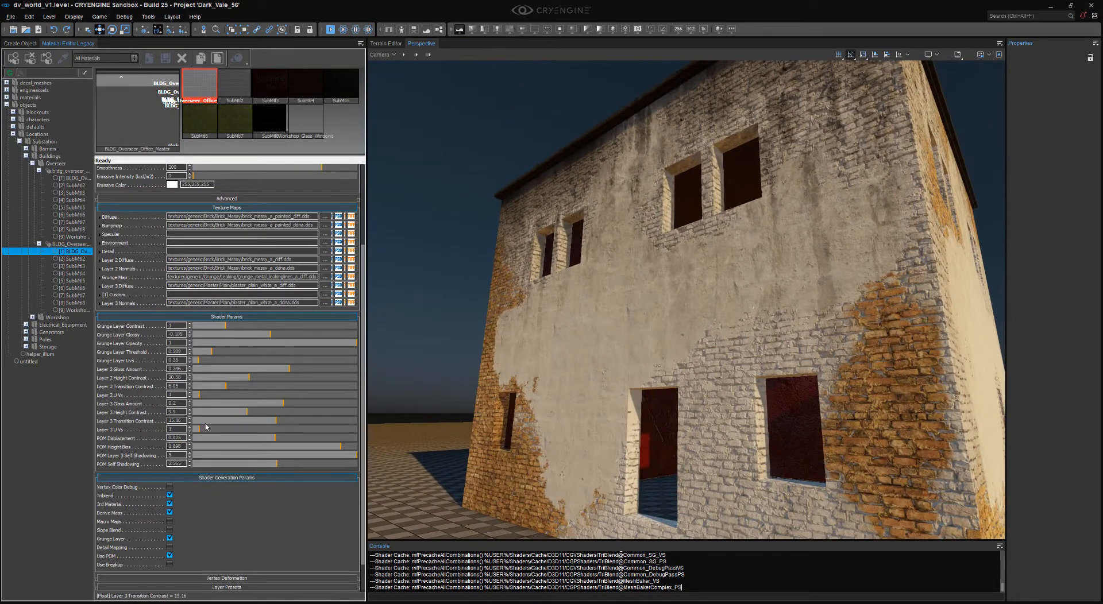
drag(182, 413, 129, 416)
key(Return)
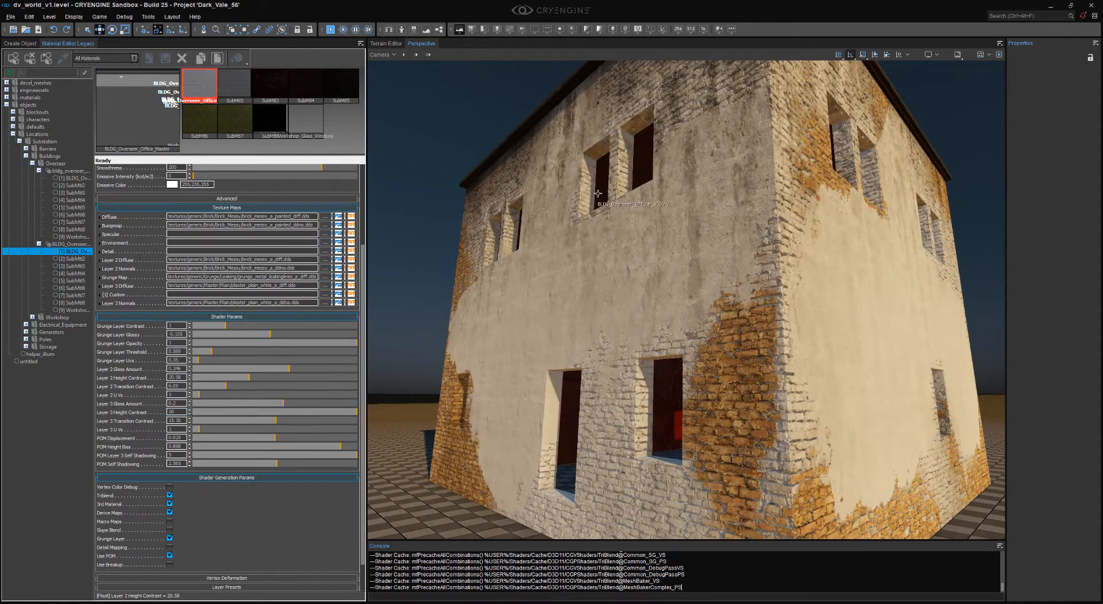
- Examine the plaster and brick blend on the upper wall and inside the window reveal from close up
scroll(597, 193, up, 4)
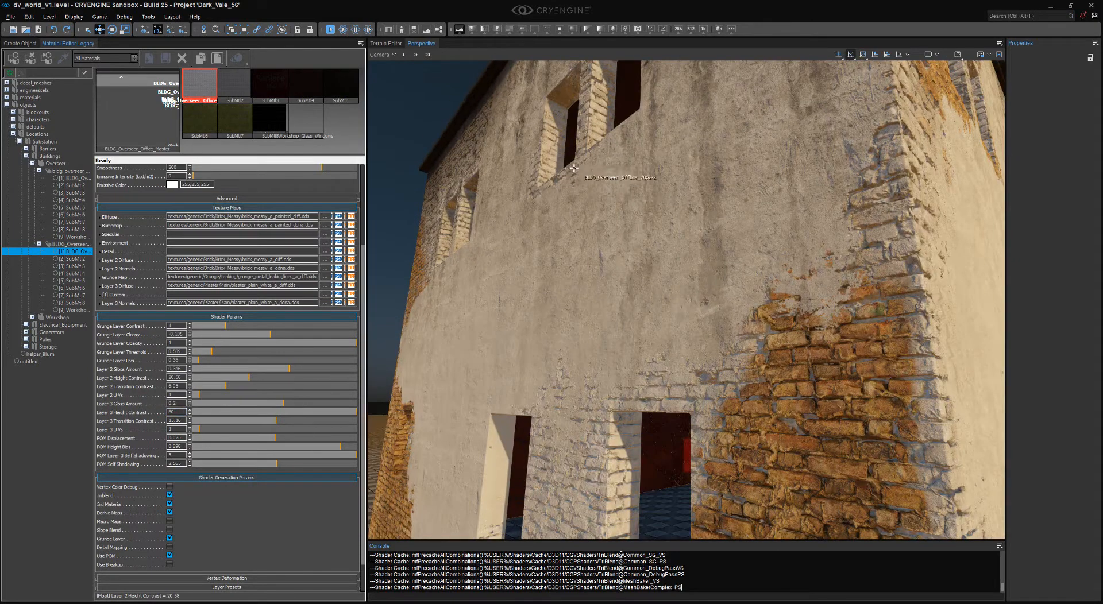
key(s)
right_drag(520, 100, 484, 129)
key(w)
right_drag(661, 167, 635, 147)
key(s)
key(w)
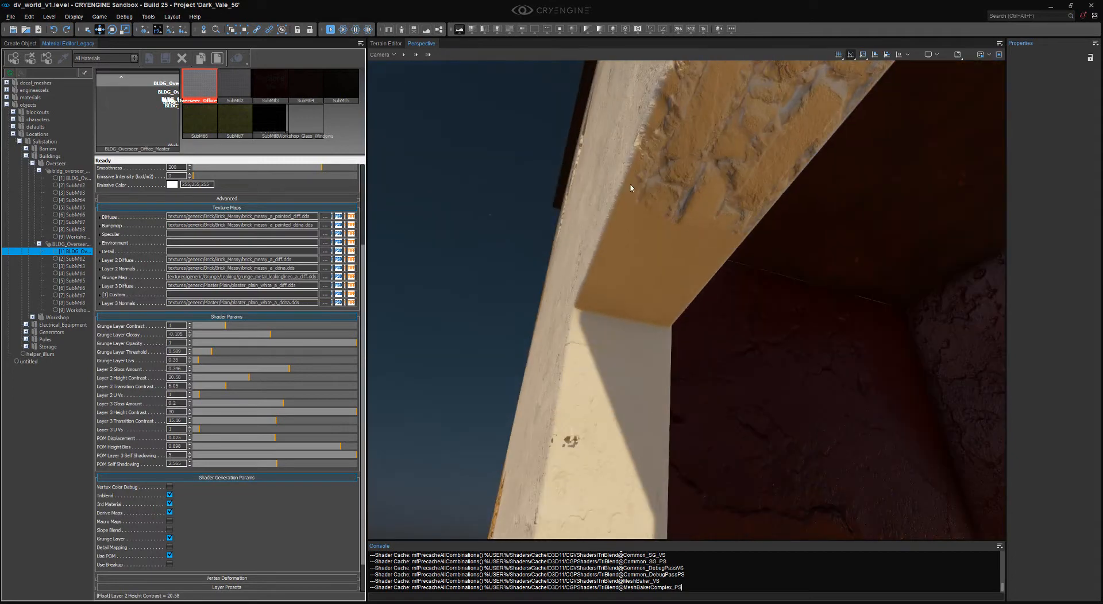
key(w)
key(s)
right_drag(736, 212, 794, 283)
key(w)
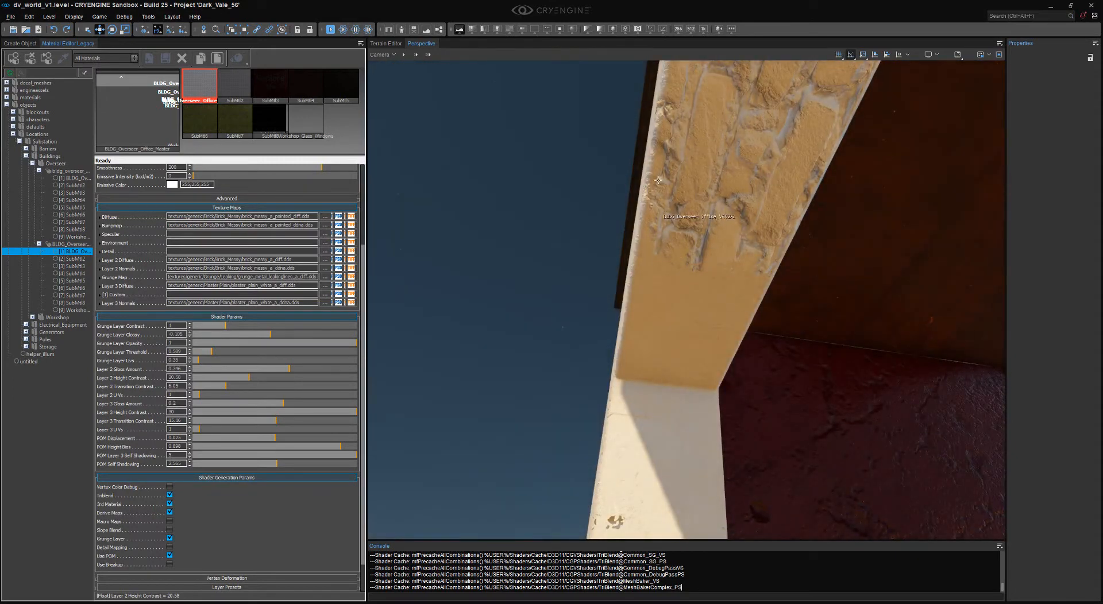
key(s)
right_drag(708, 272, 617, 223)
scroll(632, 235, up, 2)
key(w)
key(s)
- Inspect the plaster edges along the far corner of the wall, around the small window and the doorway
mouse_move(620, 322)
right_down()
mouse_move(511, 310)
mouse_move(471, 322)
mouse_move(425, 365)
right_up()
key(d)
key(w)
key(d)
key(w)
mouse_move(623, 319)
right_down()
mouse_move(643, 340)
mouse_move(616, 326)
right_up()
key(w)
key(s)
key(w)
key(s)
key(w)
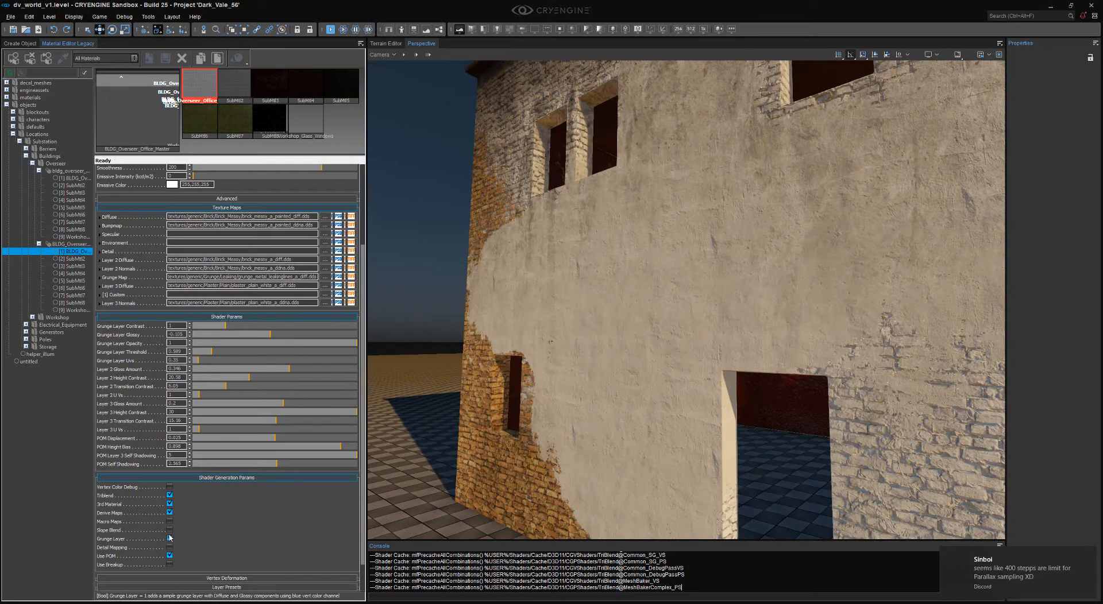
- Enable Slope Blend in the material's shader generation parameters and view the wall around the upper windows
right_drag(733, 261, 733, 266)
key(s)
key(w)
key(s)
key(a)
key(w)
key(d)
key(a)
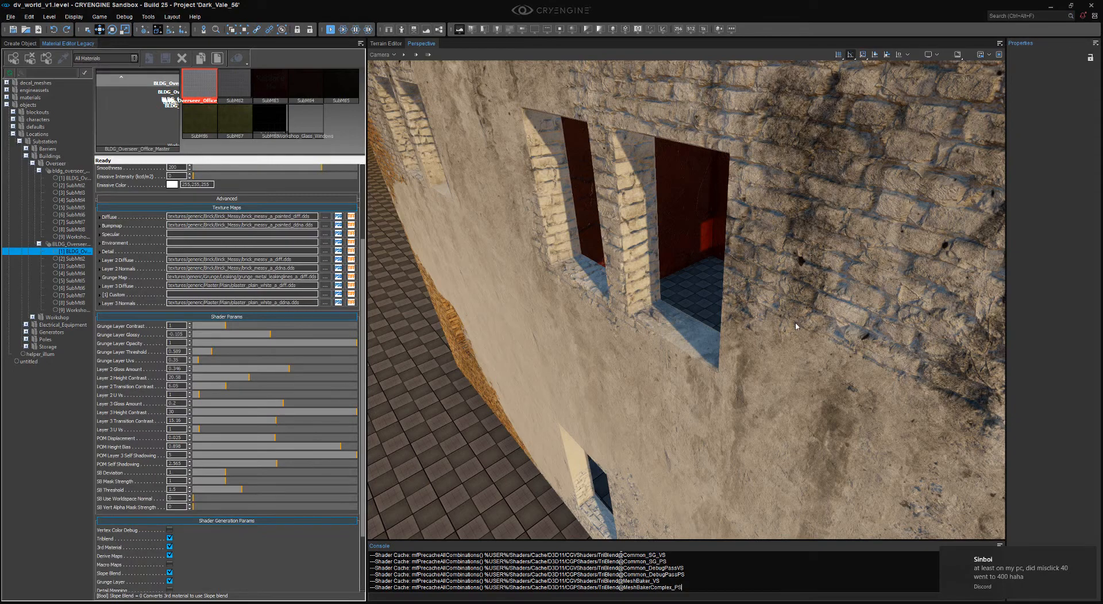
- Select the overseer office building and assign the BLDG_Overseer_Office_Master material to it
right_drag(796, 327, 712, 316)
key(w)
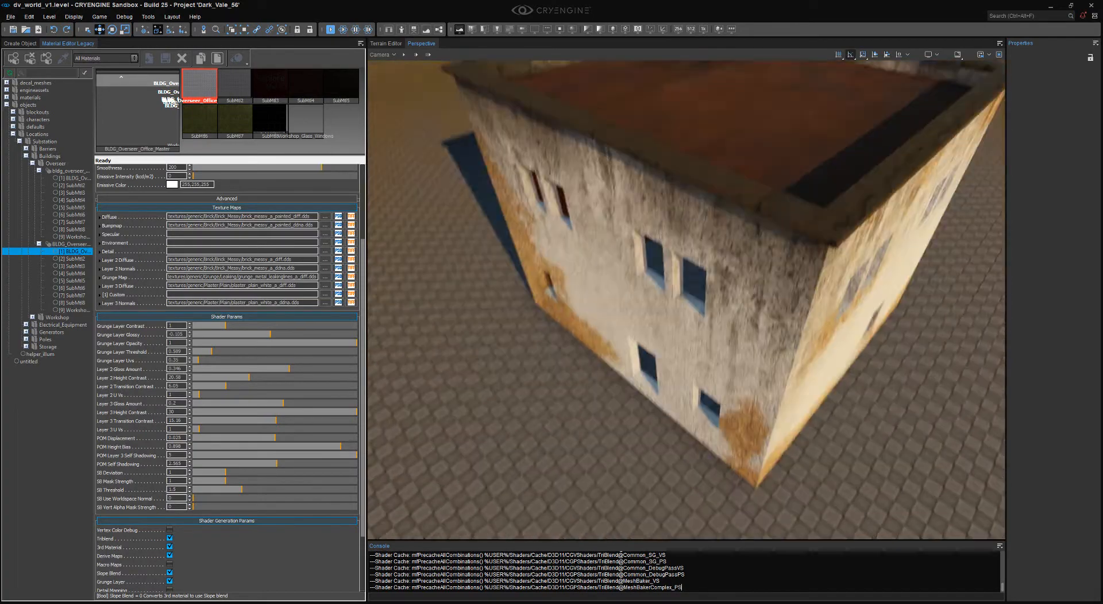
right_drag(766, 287, 766, 287)
click(766, 287)
click(76, 254)
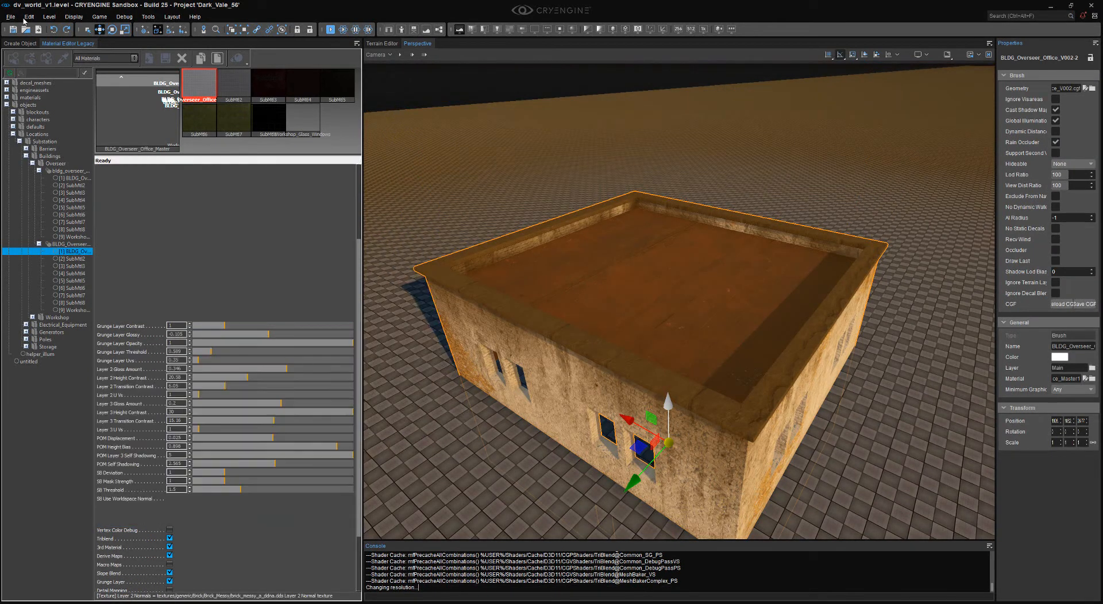
click(13, 58)
click(584, 338)
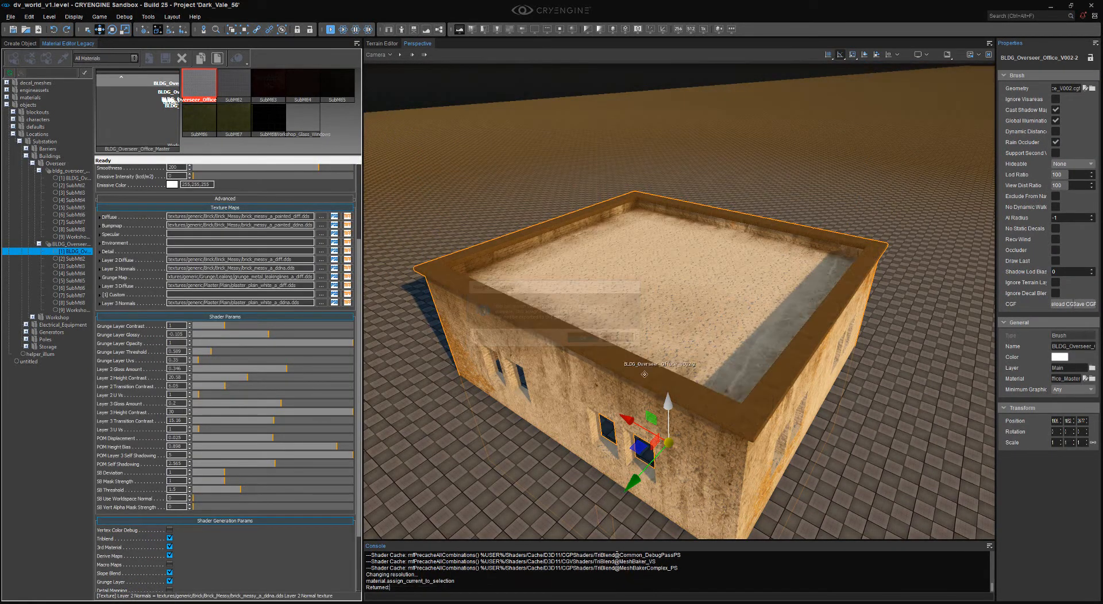
- Deselect the building and inspect the slope-blended material on its flat roof
scroll(663, 298, up, 5)
drag(663, 298, 663, 301)
right_drag(663, 301, 663, 301)
click(599, 92)
right_drag(661, 177, 662, 177)
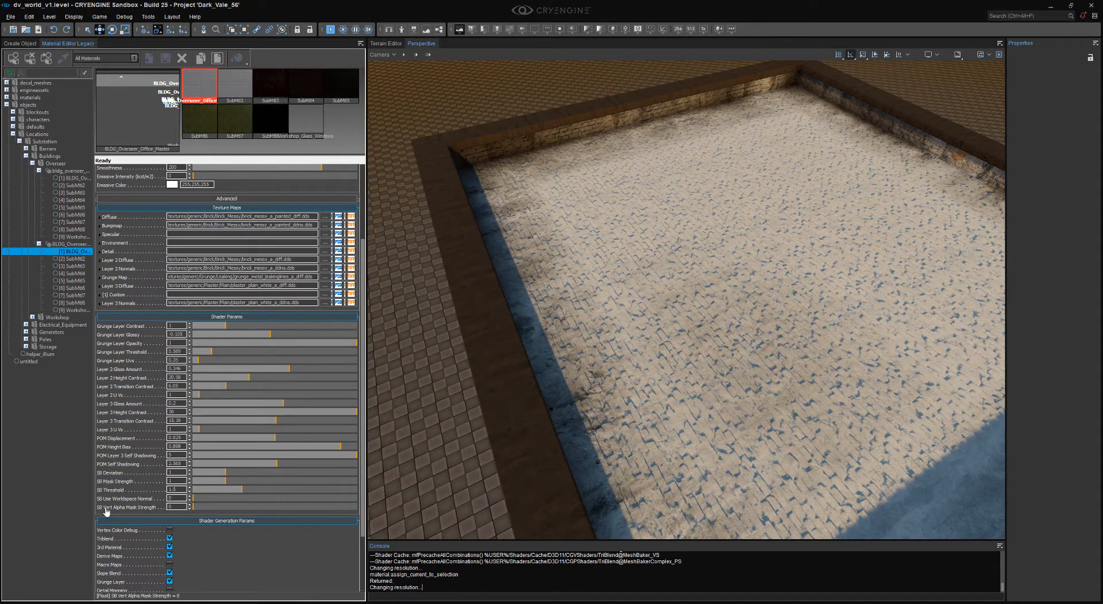
- Set SB Deviation to about 0.04, SB Mask Strength to about 0.84 and SB Threshold to about 2.36 for the slope blend
mouse_move(222, 476)
mouse_down()
mouse_move(270, 474)
mouse_move(225, 474)
mouse_up()
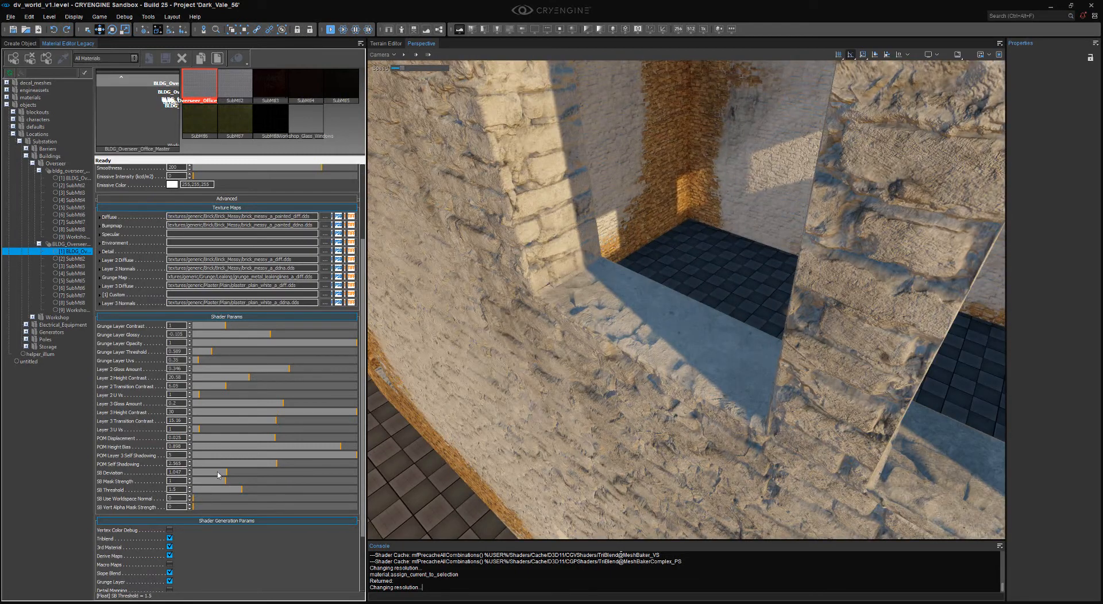
mouse_move(218, 474)
mouse_down()
mouse_move(187, 480)
mouse_move(249, 492)
mouse_move(185, 495)
mouse_move(270, 490)
mouse_up()
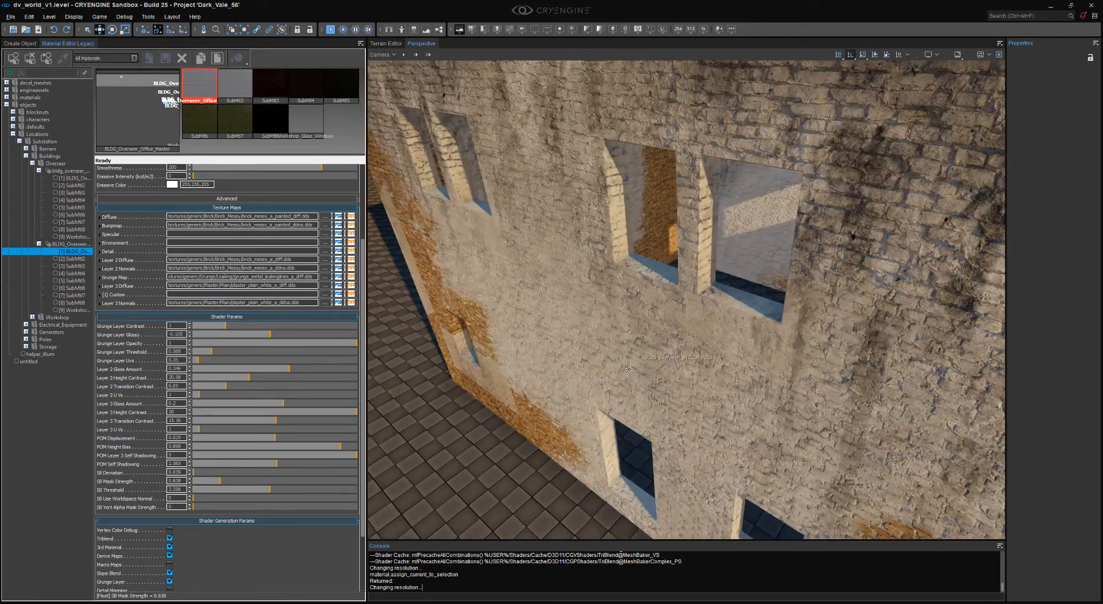
mouse_move(573, 398)
right_down()
mouse_move(638, 399)
mouse_move(573, 398)
right_up()
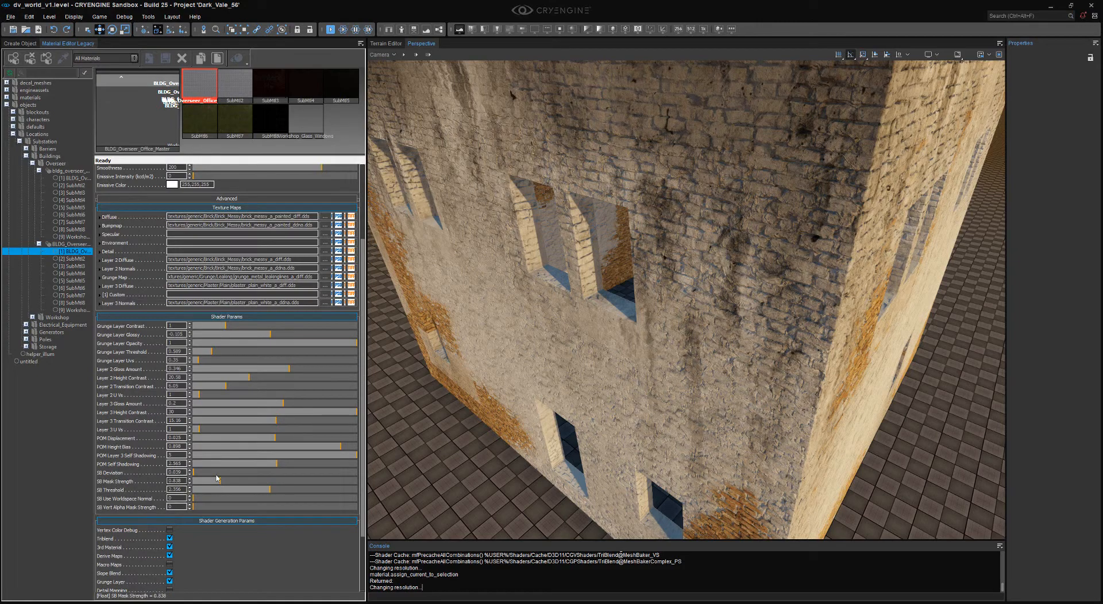
- Examine the retuned slope blend on the building's window wall and near corner
key(s)
right_drag(531, 356, 517, 402)
key(w)
right_drag(724, 402, 726, 352)
key(s)
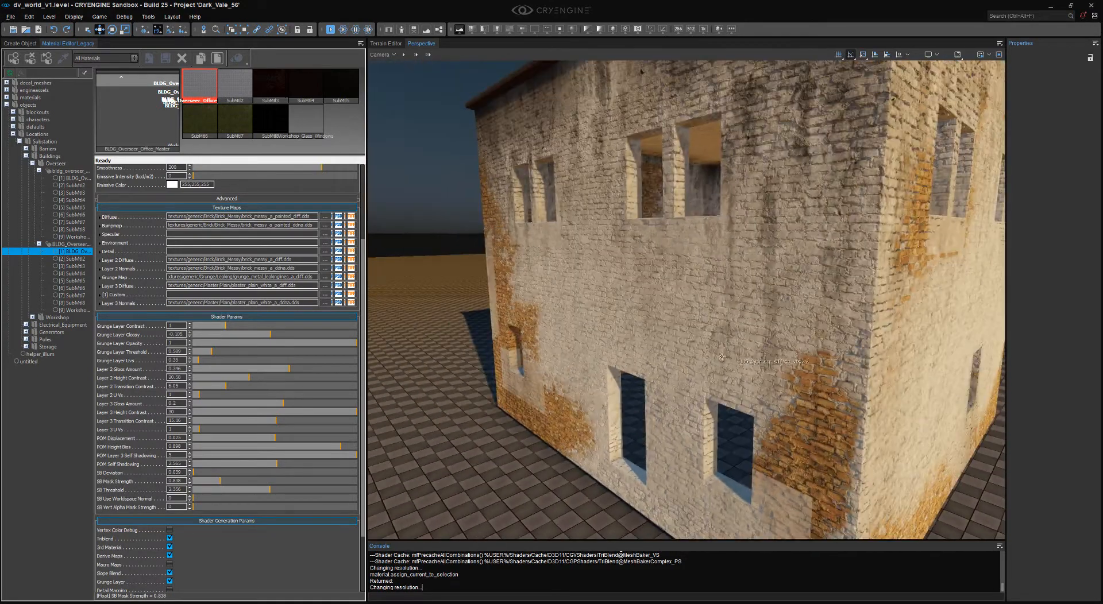
scroll(798, 272, up, 4)
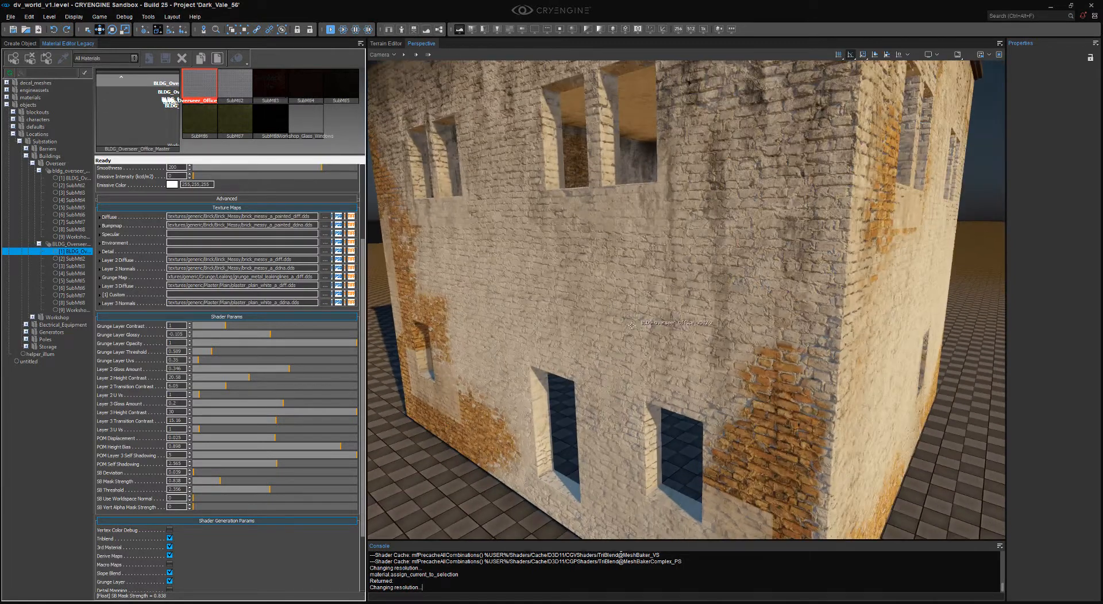
scroll(197, 555, down, 1)
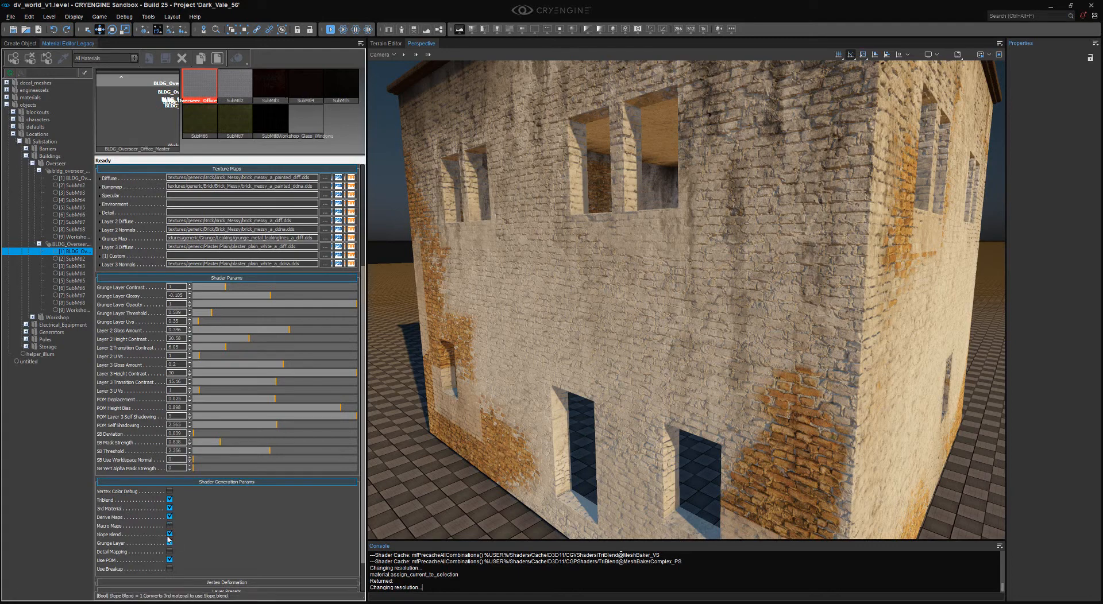
- Disable Slope Blend and enable Use Breakup in the material's shader generation parameters
click(169, 535)
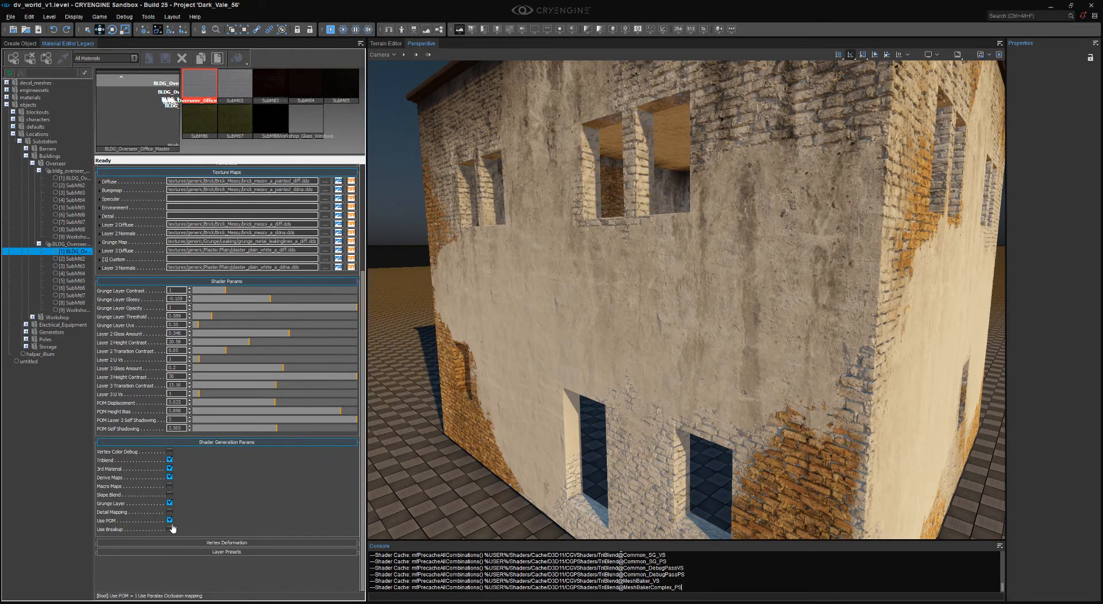
key(s)
right_drag(589, 361, 595, 351)
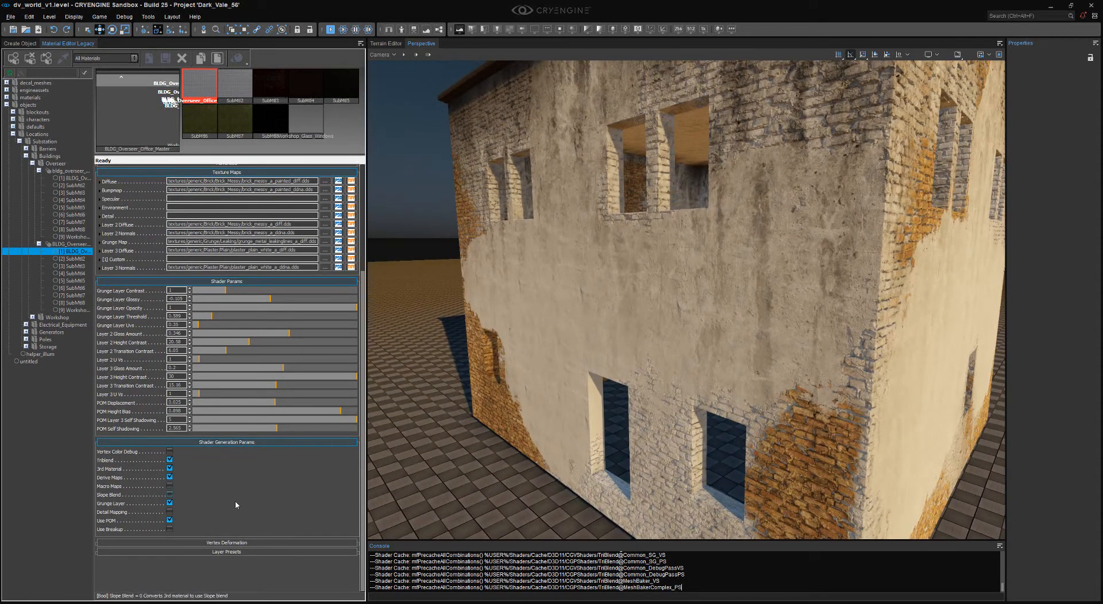
click(170, 529)
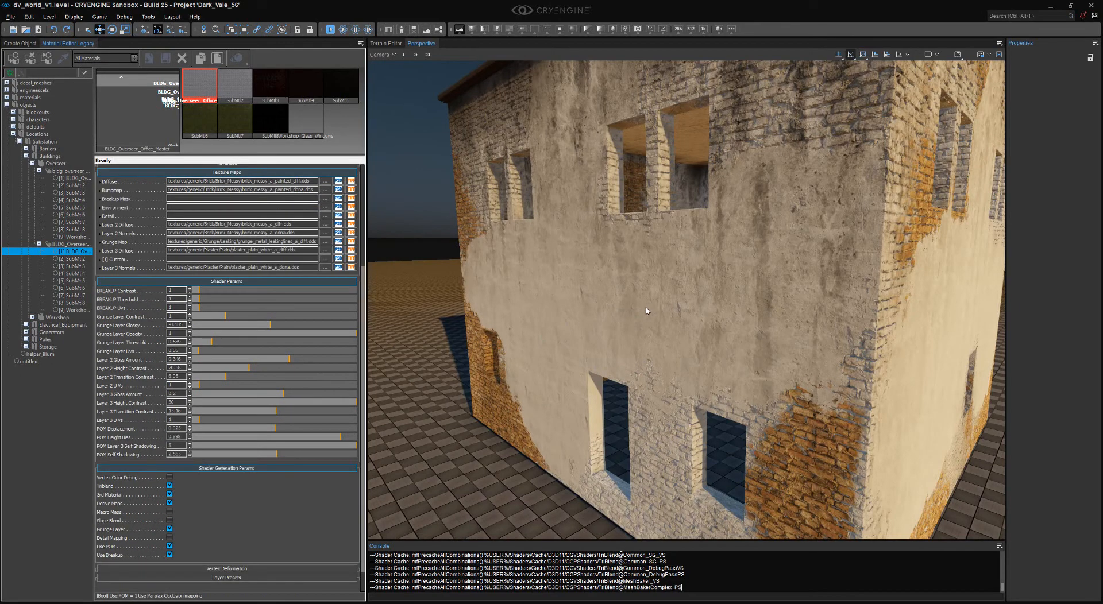
- Assign generic_noise_rusty_b from the generic/Grunge/noise texture folder as the Breakup Mask
mouse_move(645, 310)
right_down()
mouse_move(660, 313)
mouse_move(634, 308)
right_up()
key(d)
key(w)
key(a)
key(s)
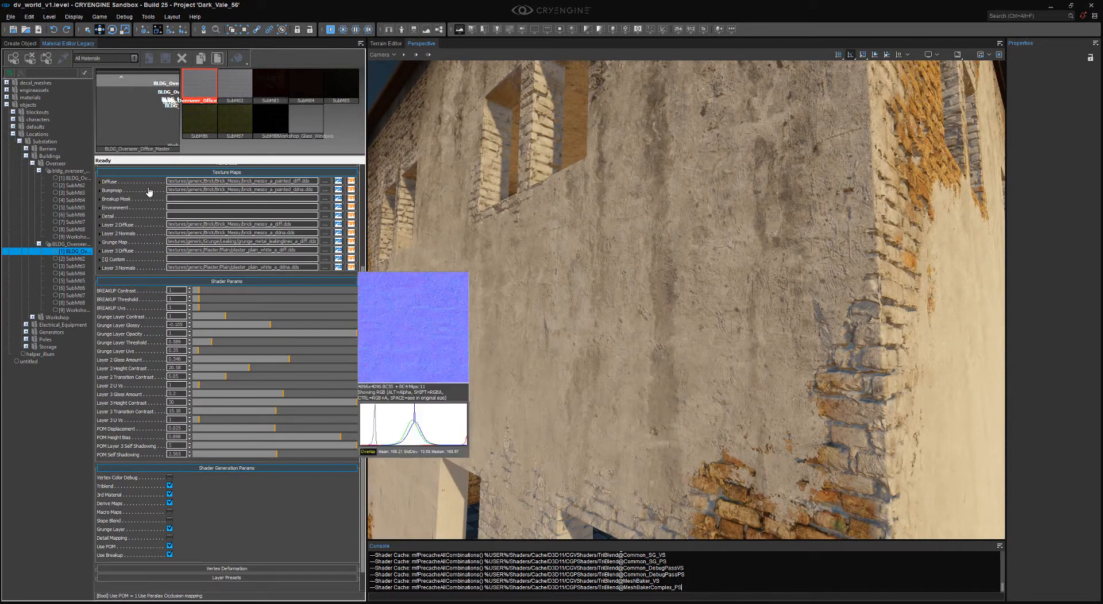
click(326, 199)
click(344, 183)
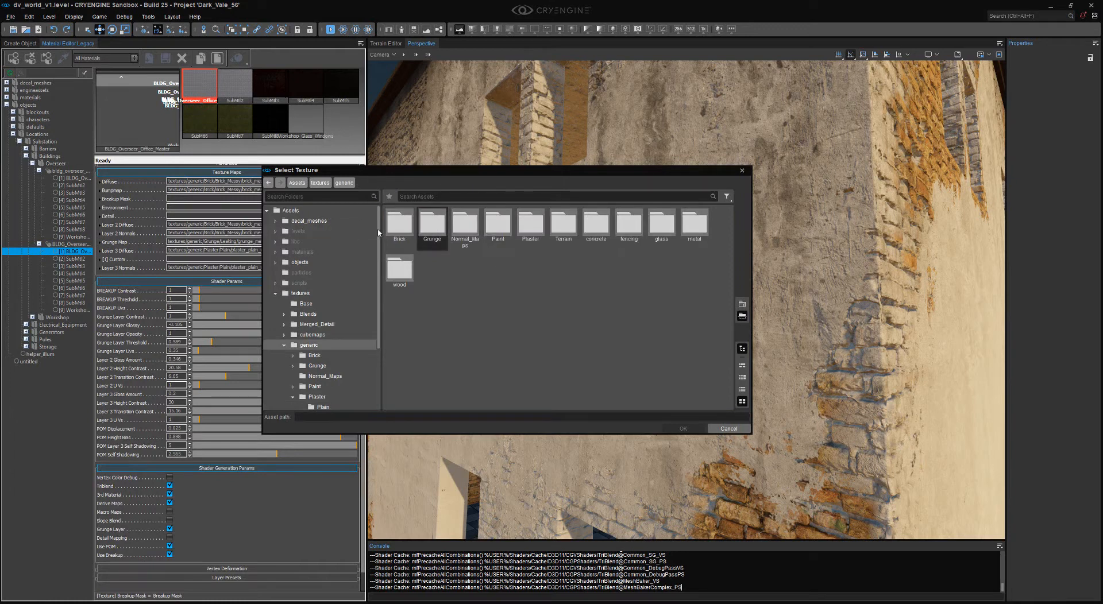
double_click(431, 230)
double_click(432, 228)
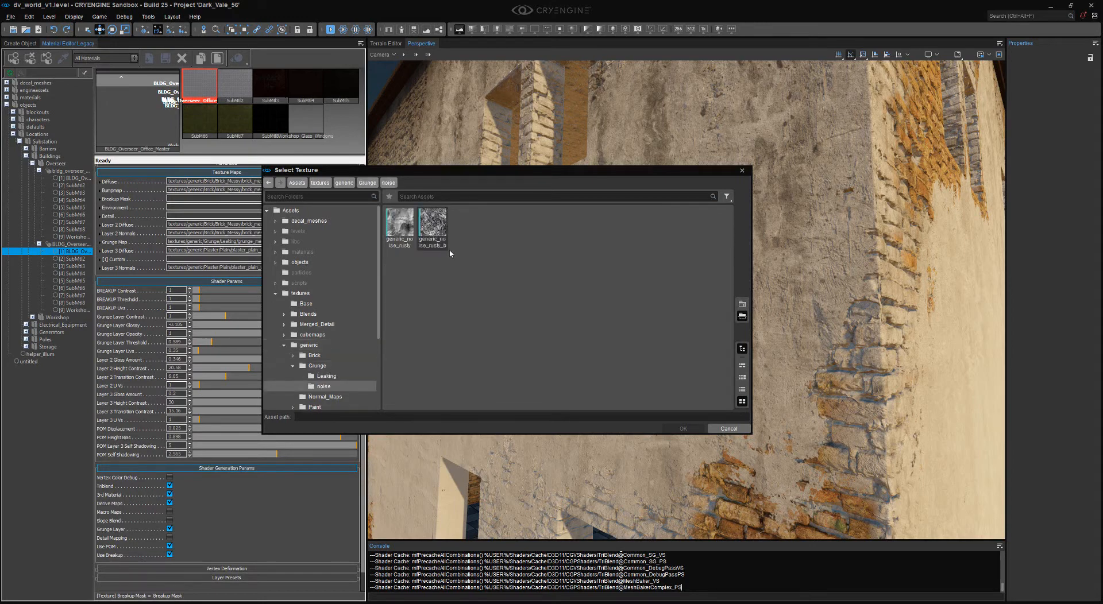
double_click(439, 235)
right_drag(685, 263, 474, 299)
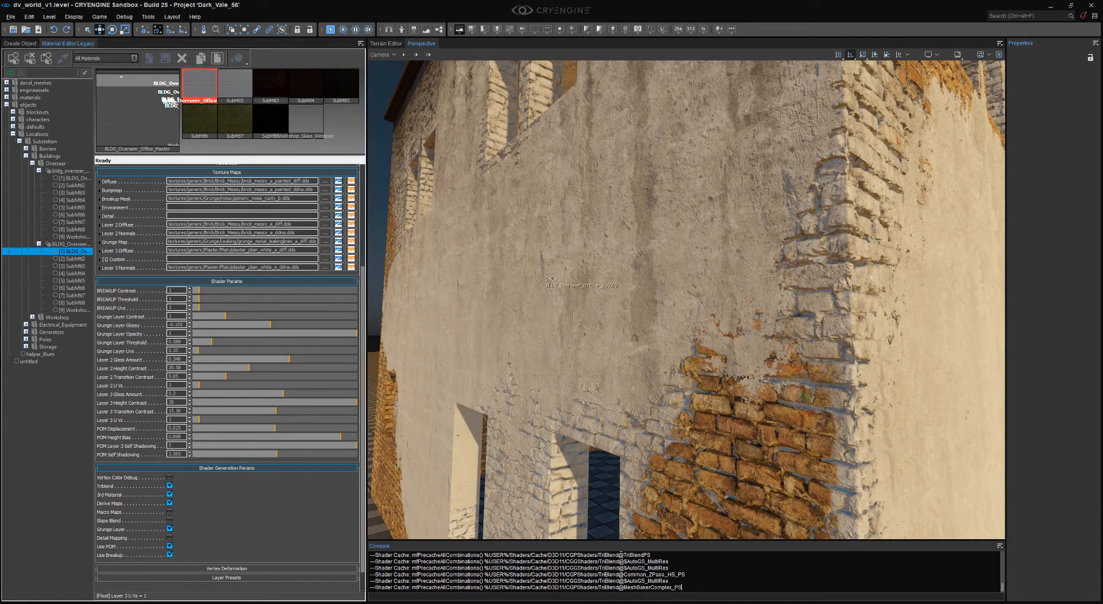
key(s)
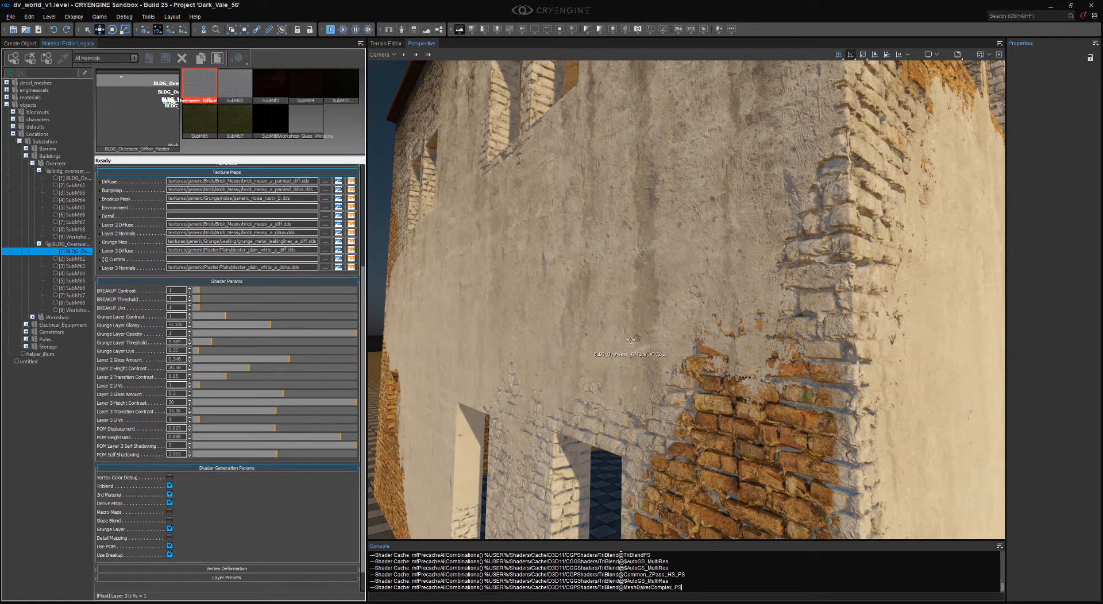
- Lower the Layer 3 Height Contrast to about 2.59 and the Layer 3 Transition Contrast to about 0.31
double_click(182, 413)
text(1)
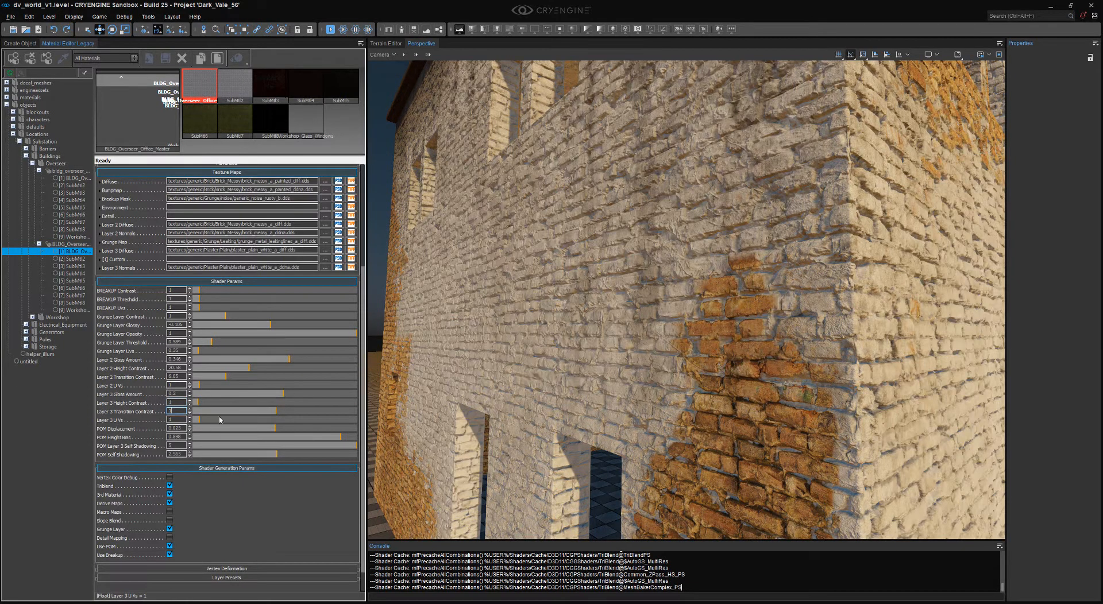
key(w)
right_drag(748, 340, 672, 327)
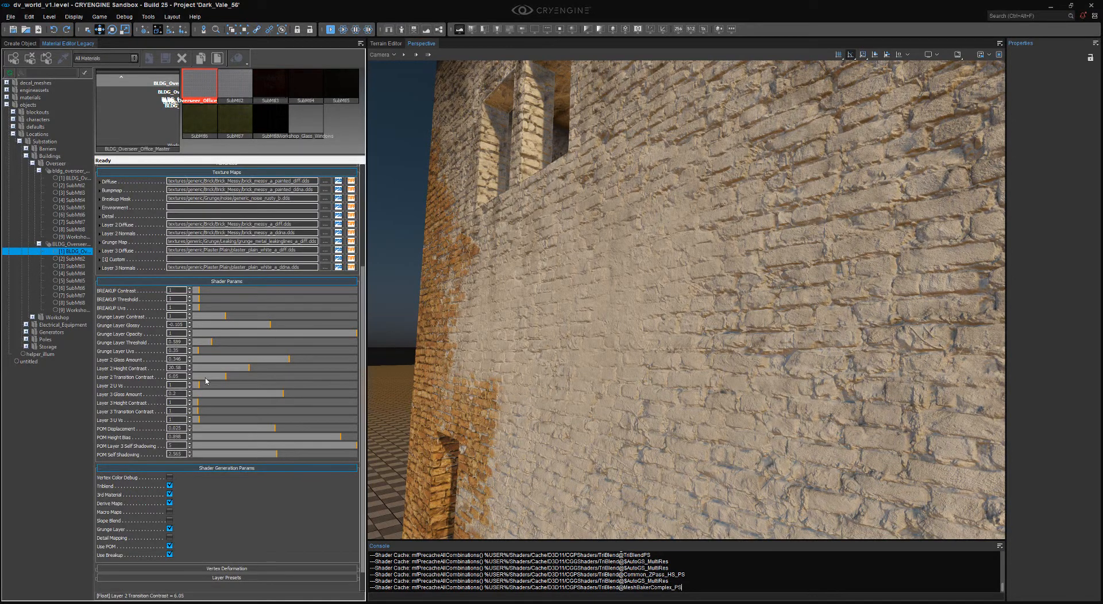
mouse_move(199, 415)
mouse_down()
mouse_move(223, 404)
mouse_move(210, 408)
mouse_up()
key(w)
right_drag(439, 328, 438, 329)
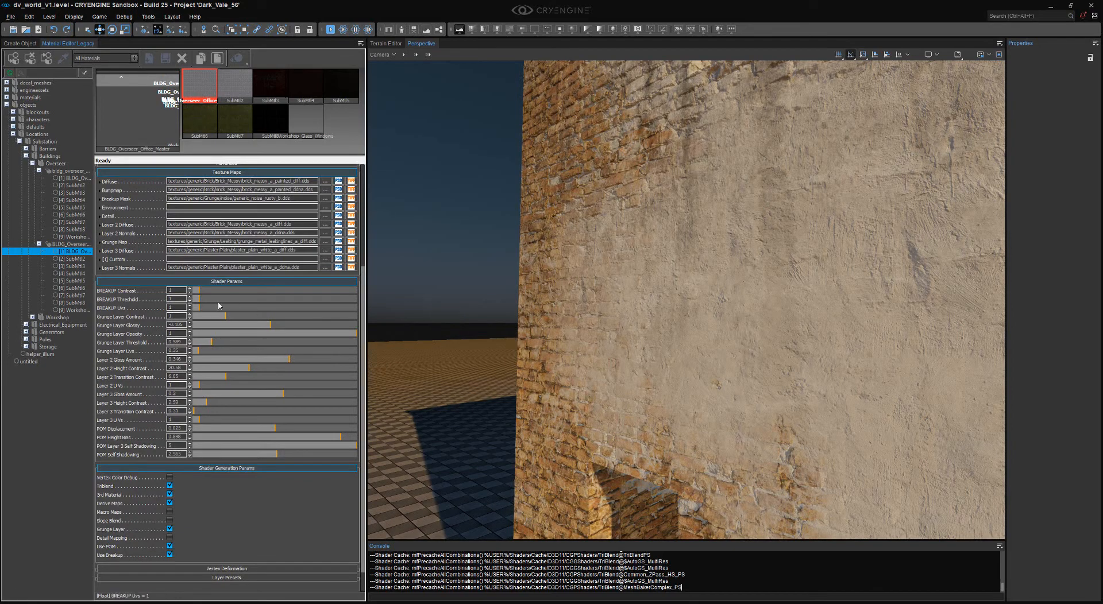
- Set BREAKUP Contrast to about 6.13 and BREAKUP Threshold to about 5.04, and try a denser BREAKUP UVs tiling
key(s)
right_drag(650, 327, 595, 330)
key(w)
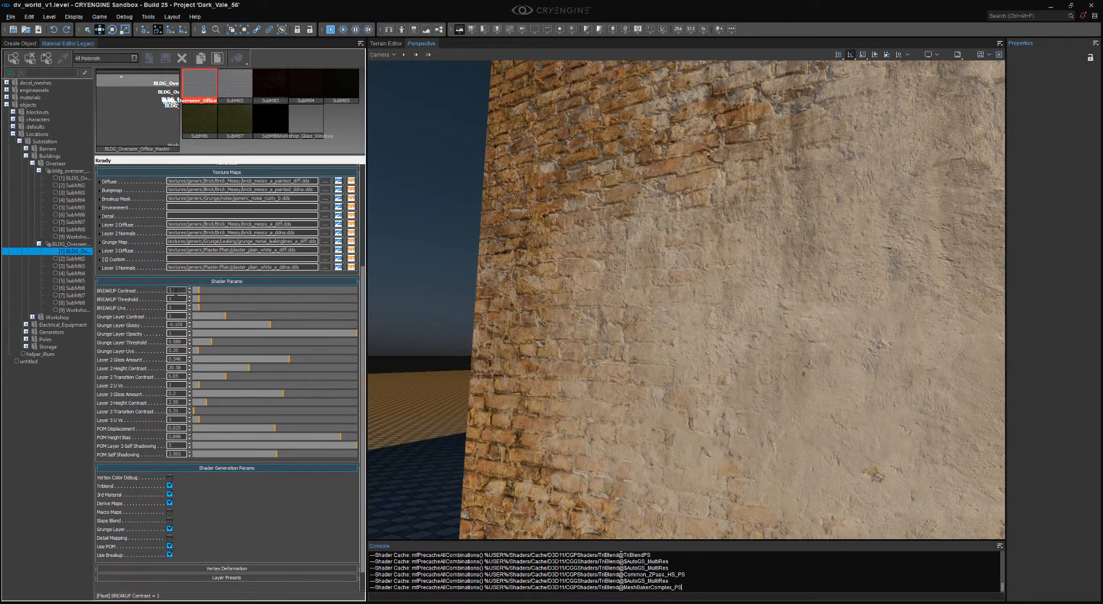
mouse_move(204, 293)
mouse_down()
mouse_move(235, 292)
mouse_move(212, 298)
mouse_up()
key(s)
right_drag(638, 339, 598, 291)
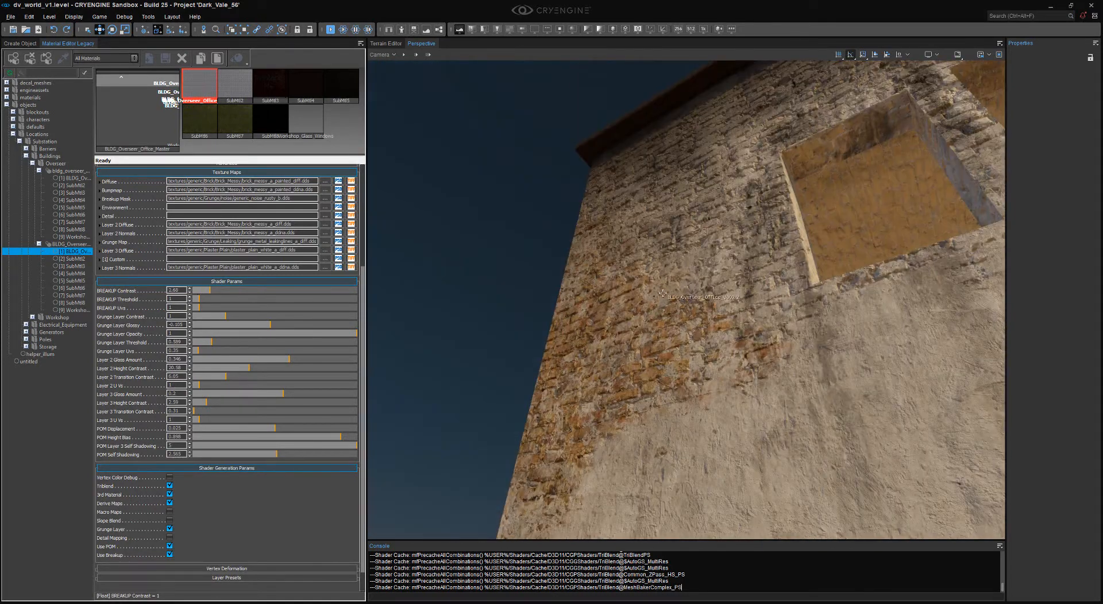
right_drag(710, 329, 584, 312)
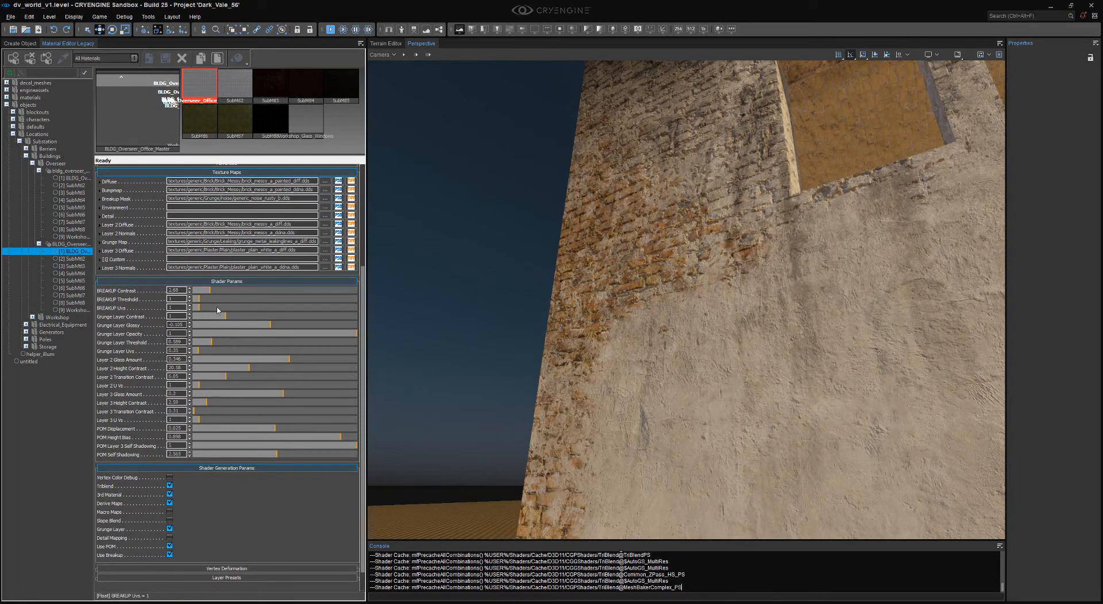
drag(210, 292, 232, 314)
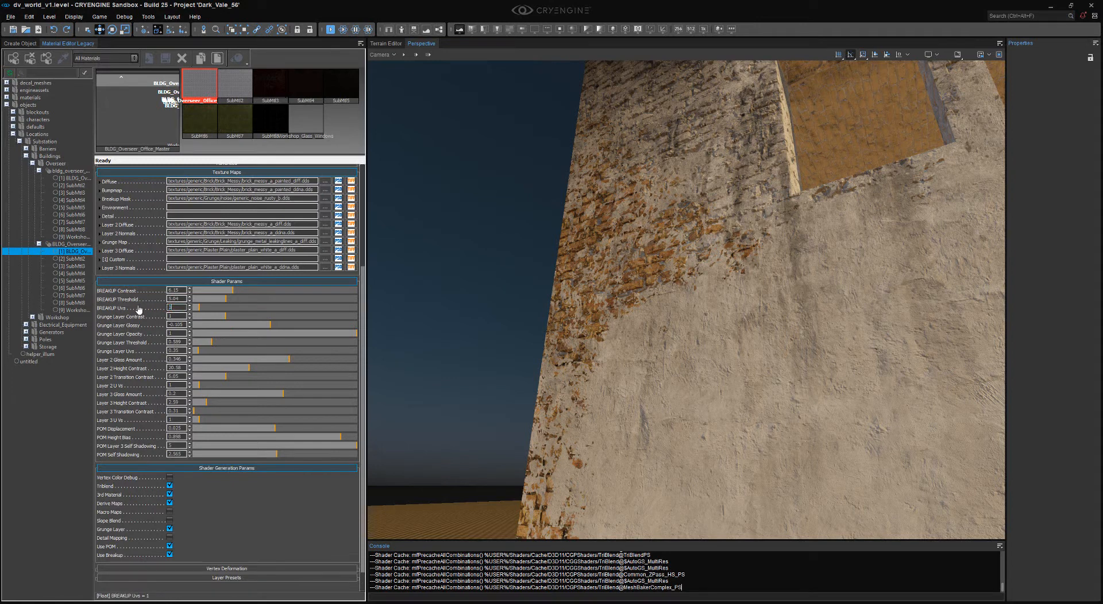
key(Return)
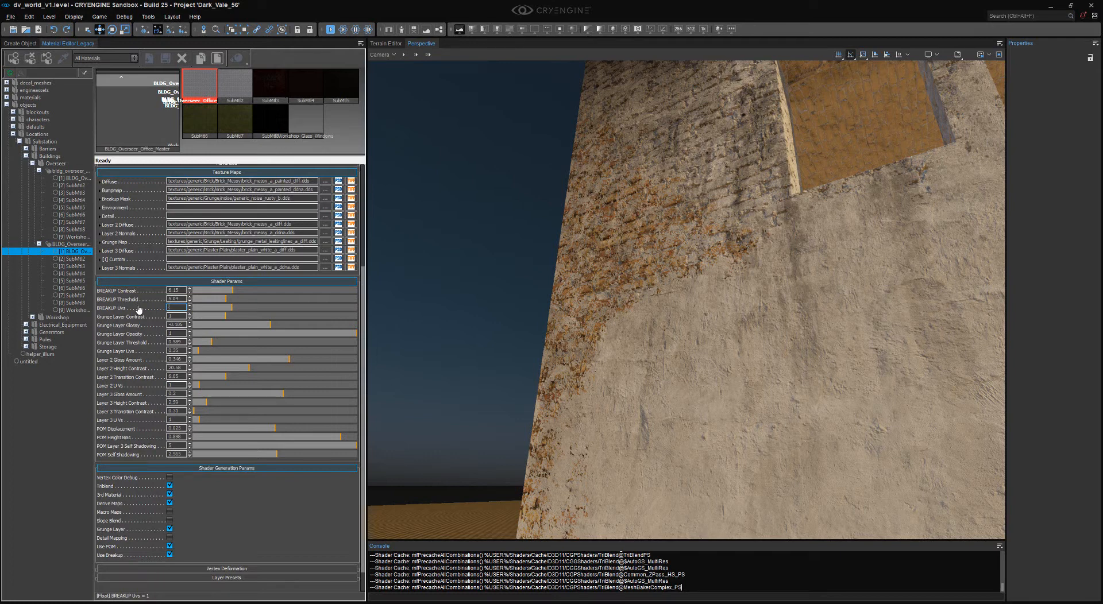
key(Return)
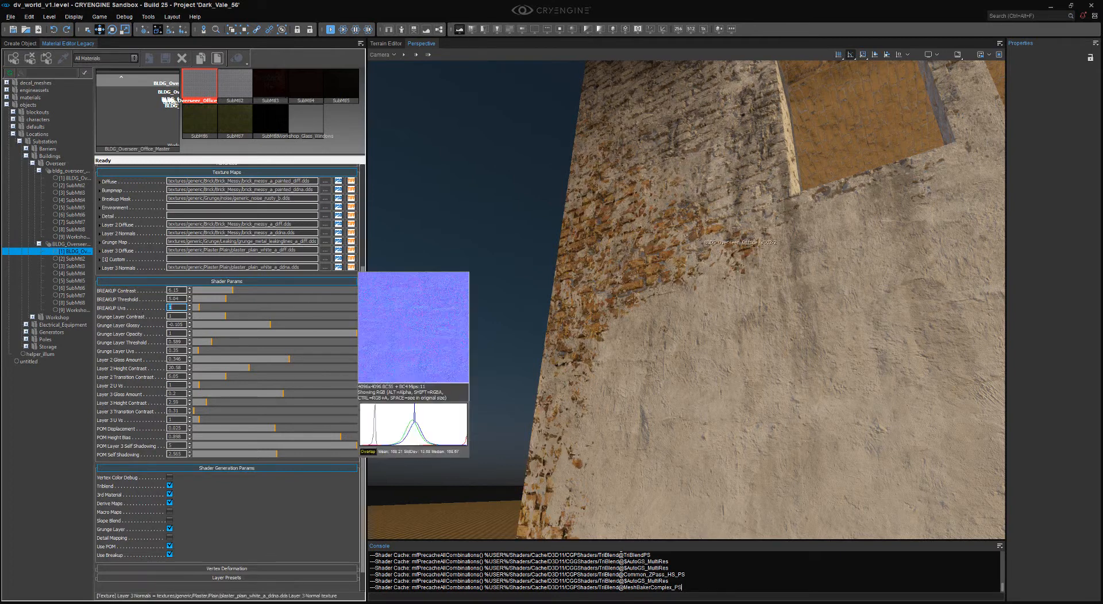
- Inspect the broken-up plaster edges around the small window, the far corner and the lower openings of the wall
key(s)
right_drag(674, 381, 698, 422)
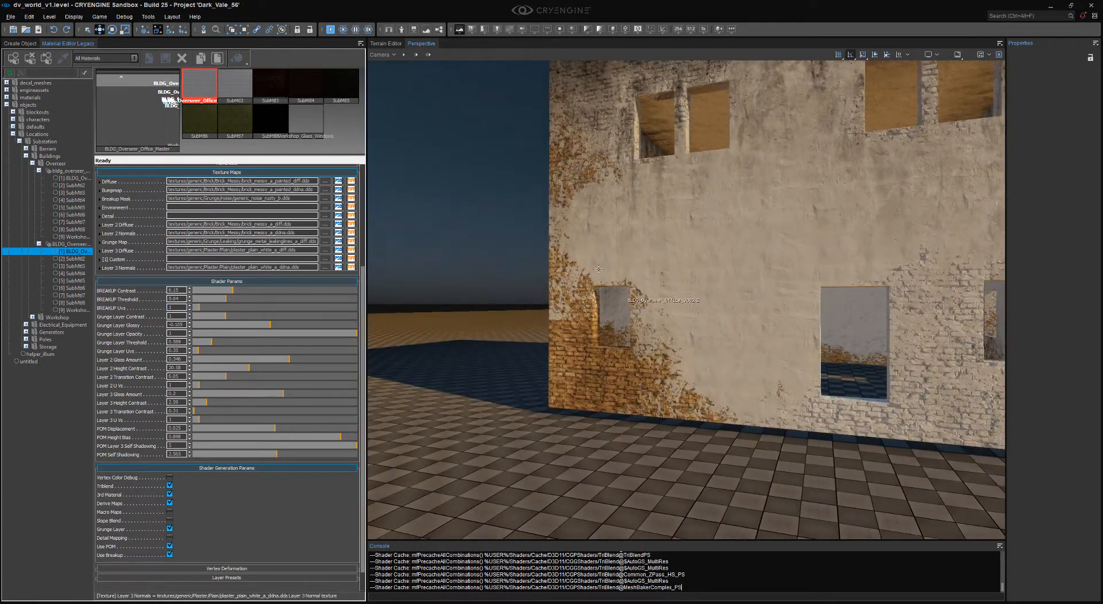
key(s)
mouse_move(599, 269)
right_down()
mouse_move(623, 255)
mouse_move(597, 269)
right_up()
key(d)
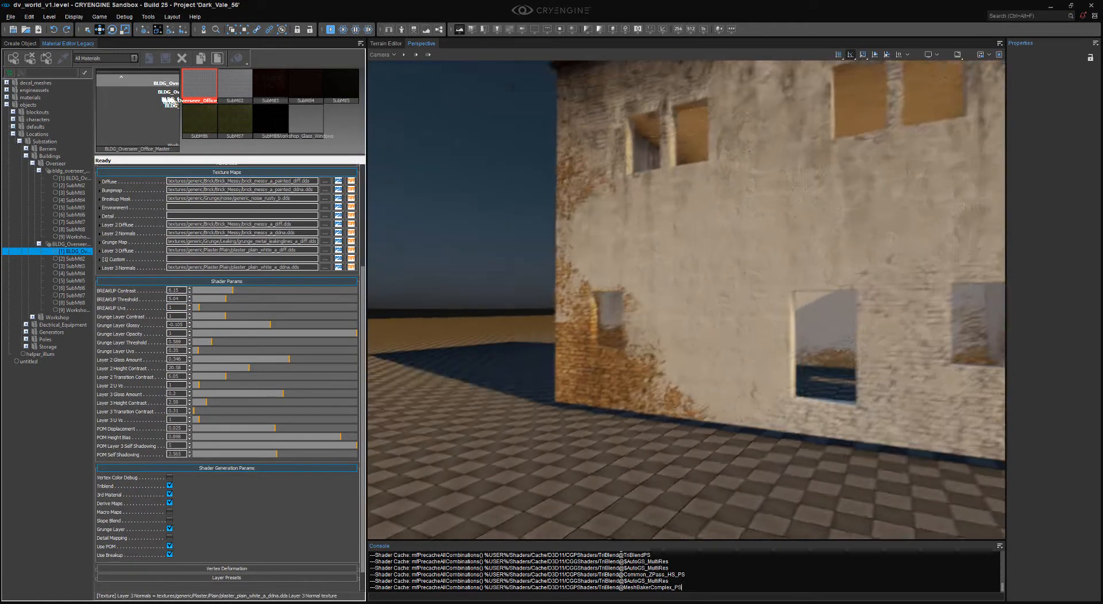
key(w)
right_drag(624, 313, 654, 339)
key(w)
key(s)
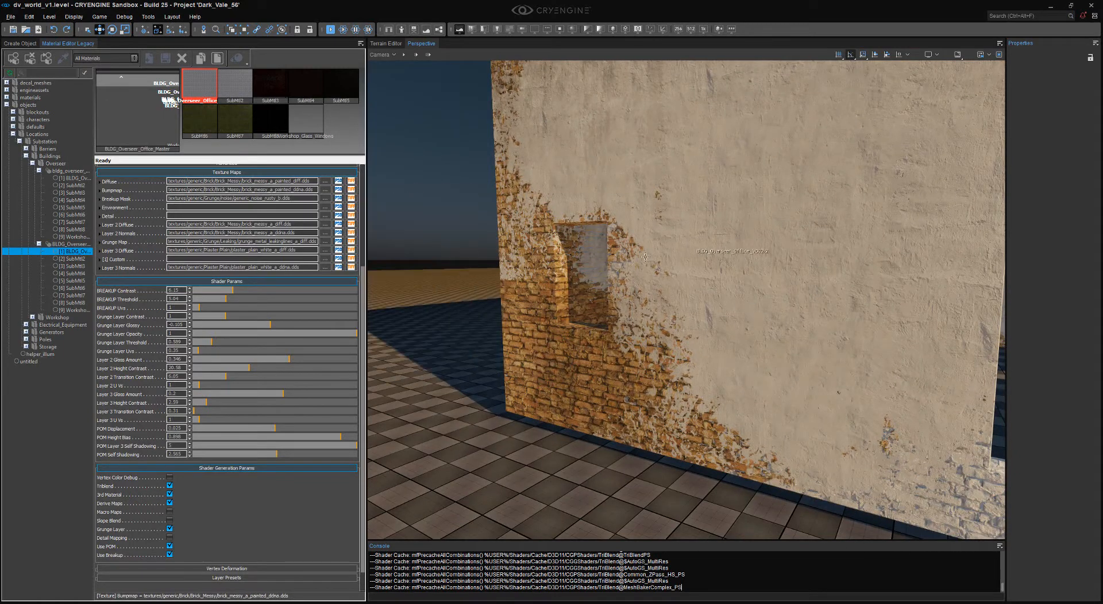
key(s)
right_drag(674, 320, 682, 264)
key(d)
key(s)
key(d)
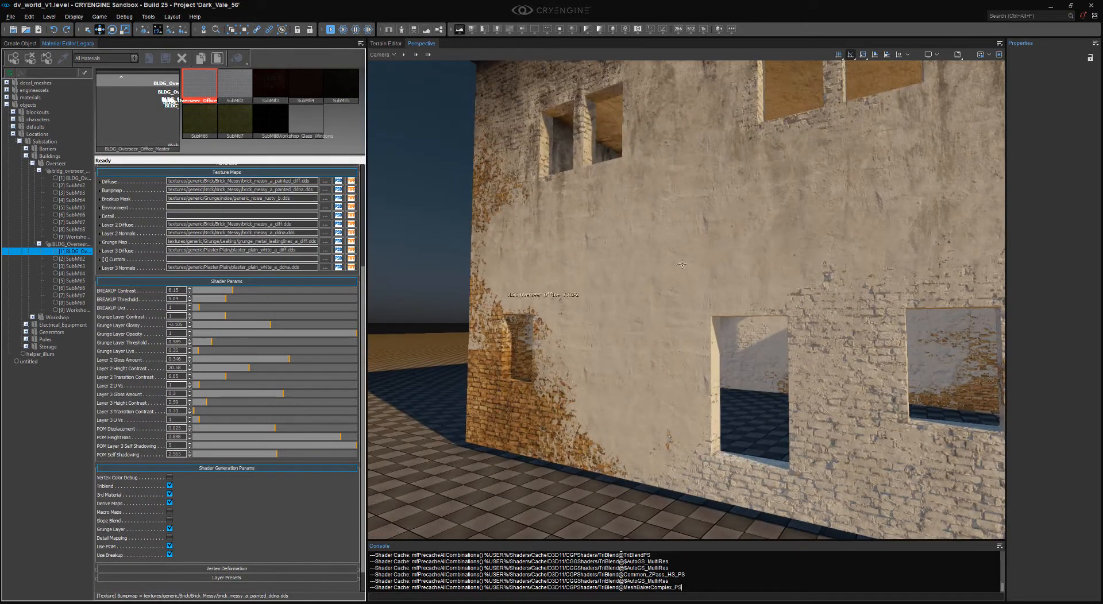
key(s)
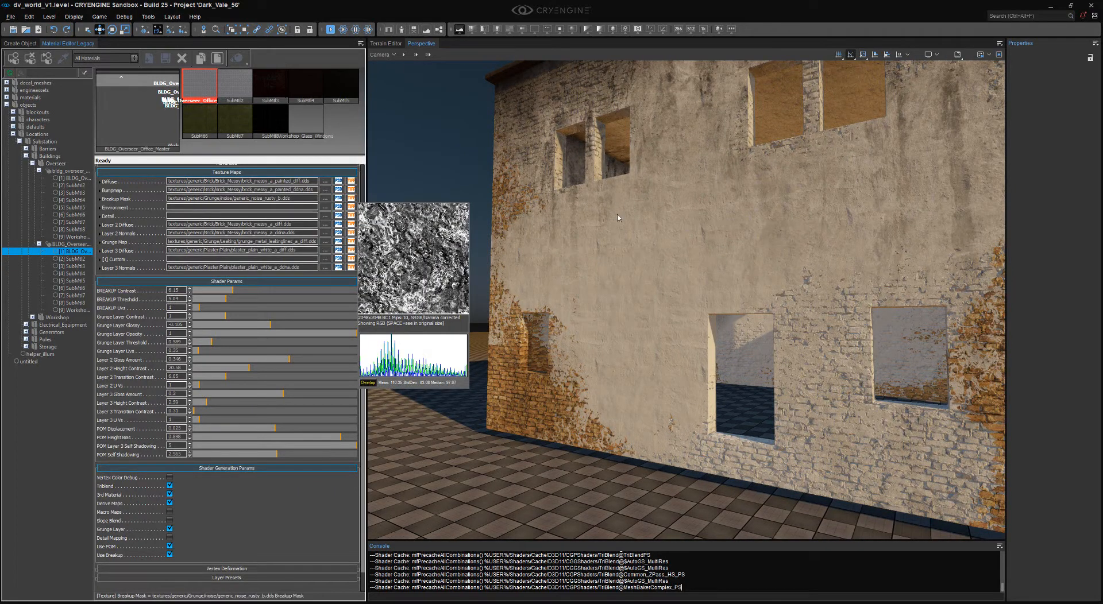
- Examine the transition from painted to bare brick at the near corner, up close and from farther back
right_drag(618, 217, 668, 459)
key(s)
key(w)
right_drag(713, 347, 698, 370)
key(s)
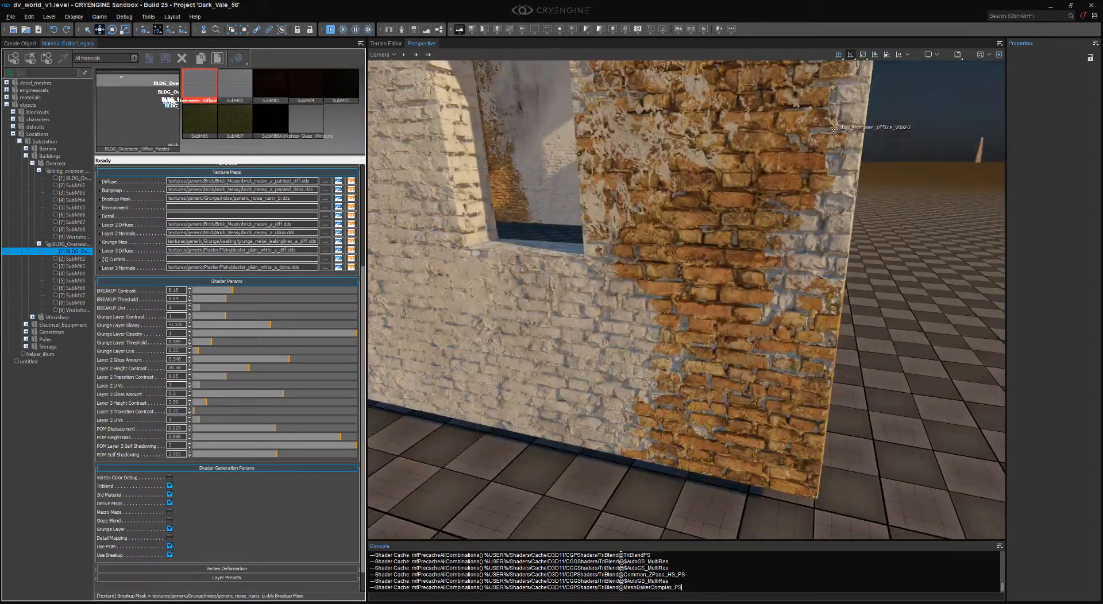
key(s)
right_drag(654, 402, 780, 369)
key(w)
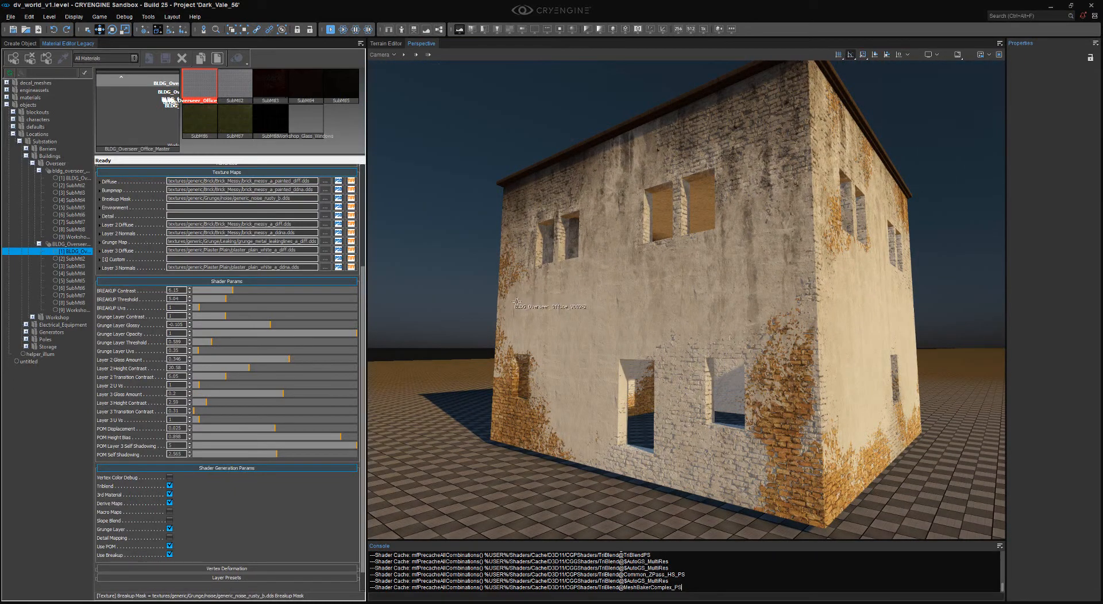
- View the whole overseer office from outside to judge the breakup on both visible walls
right_drag(684, 331, 685, 348)
key(w)
key(s)
key(w)
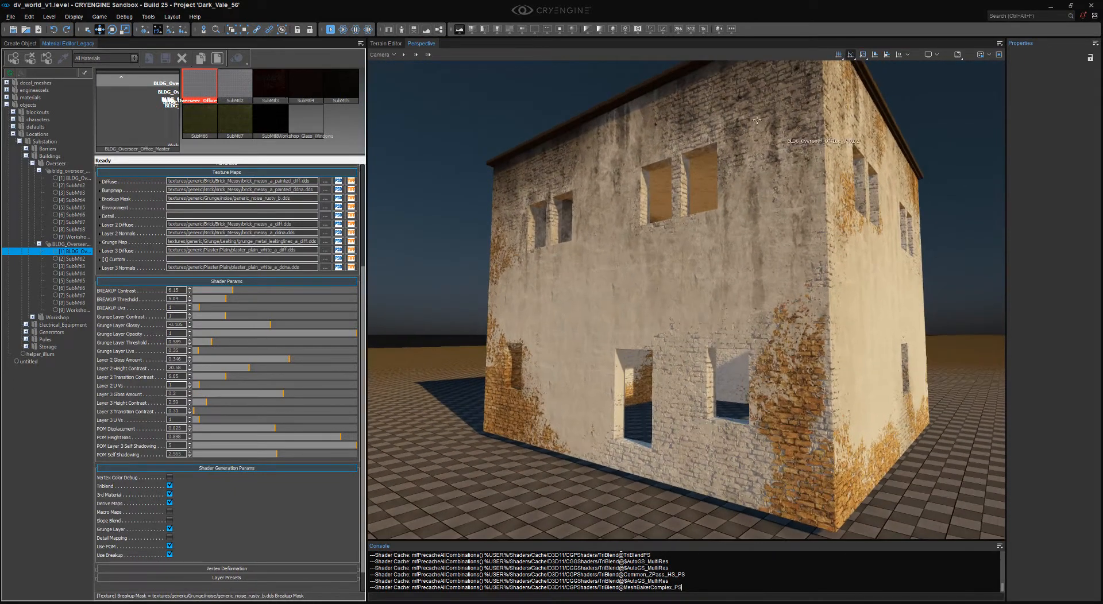
right_drag(796, 371, 796, 384)
key(w)
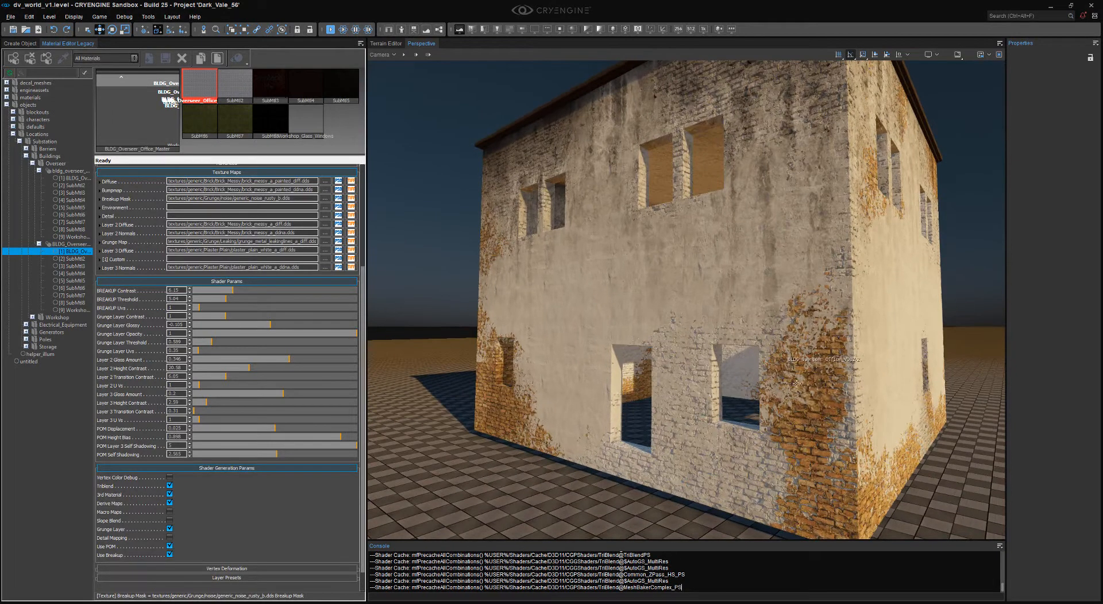
right_drag(783, 183, 784, 179)
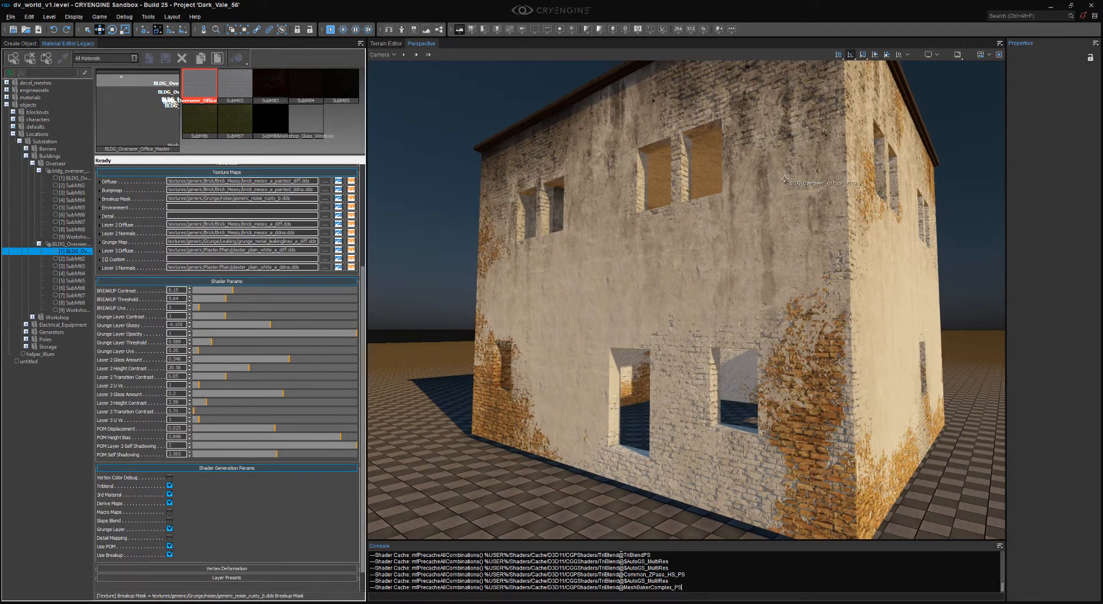
right_drag(637, 239, 637, 236)
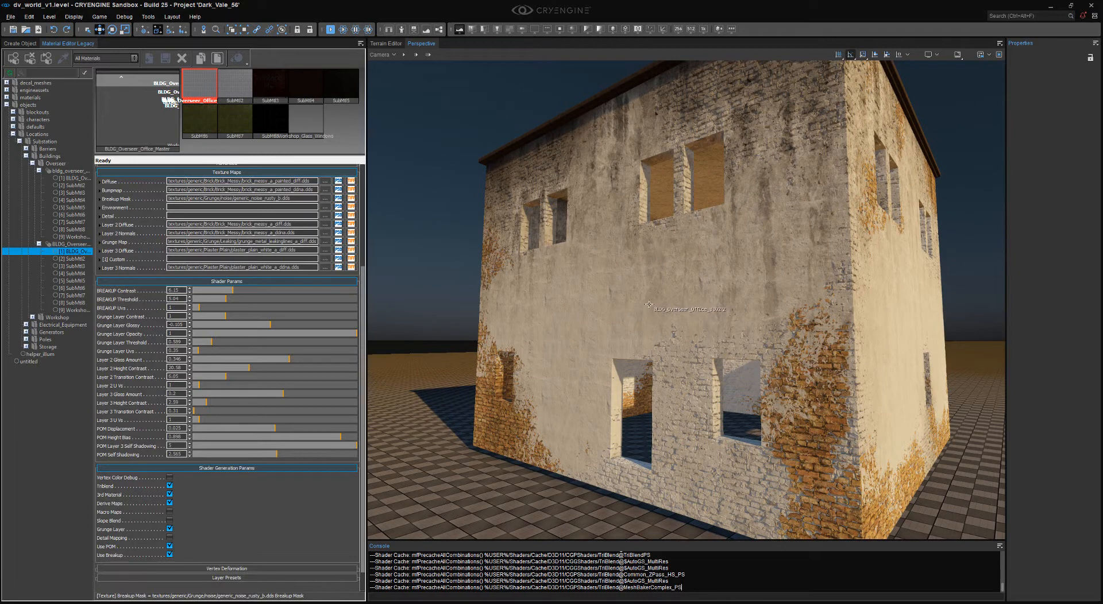
right_drag(649, 305, 633, 304)
key(w)
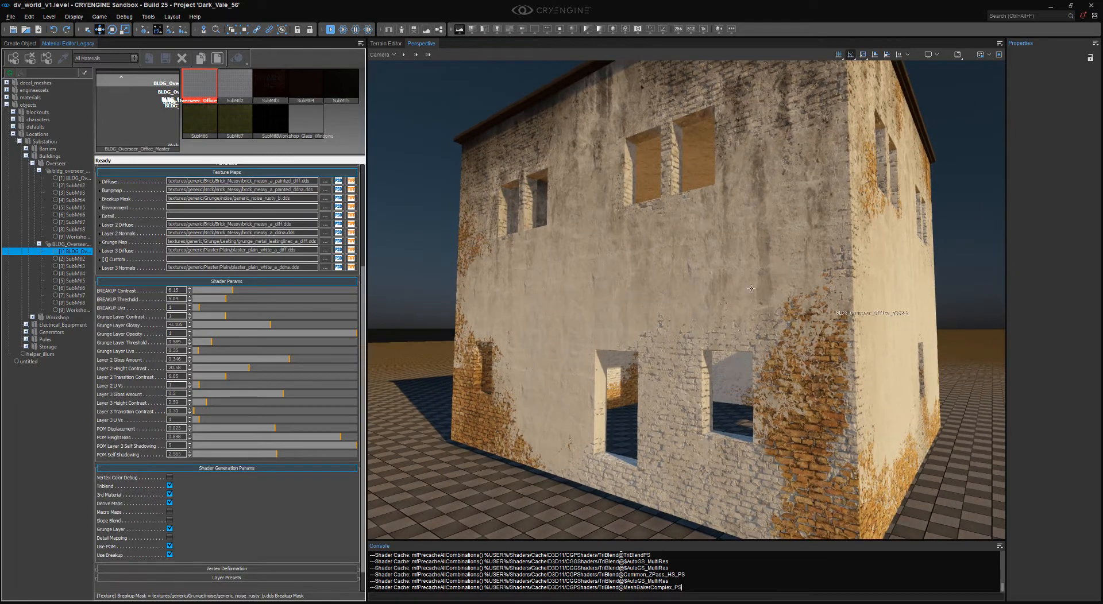
- Disable Use Breakup in the material's shader generation parameters
mouse_move(128, 204)
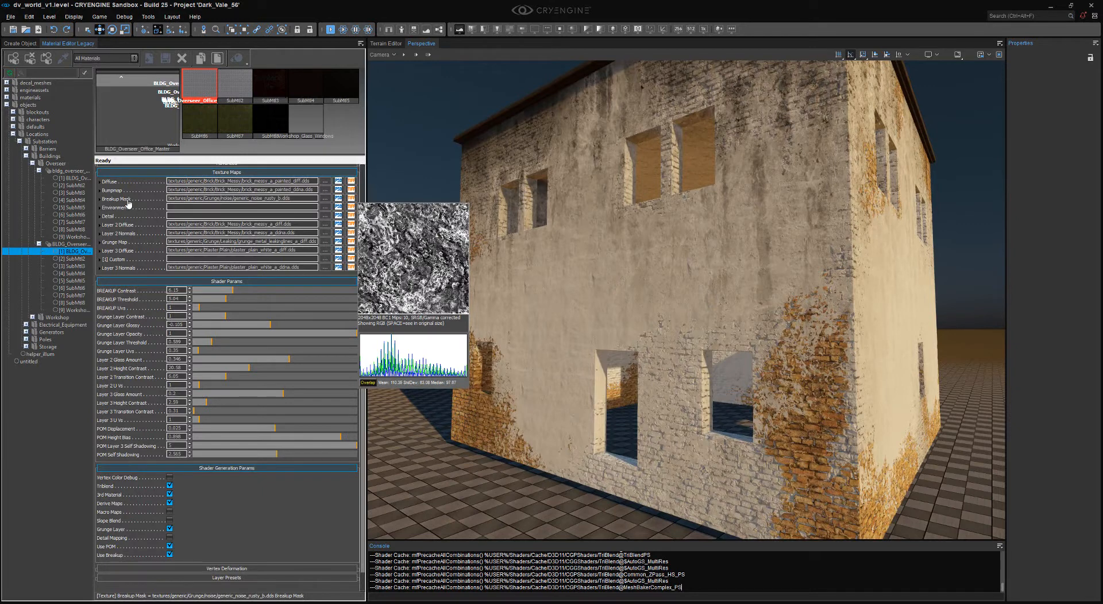
right_drag(630, 257, 627, 238)
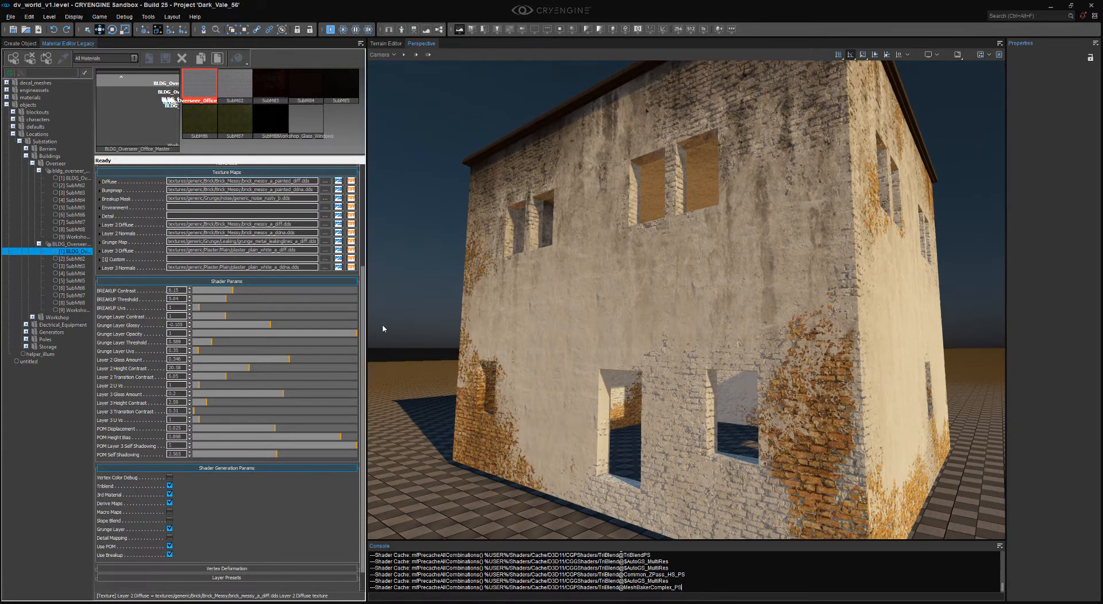
click(169, 554)
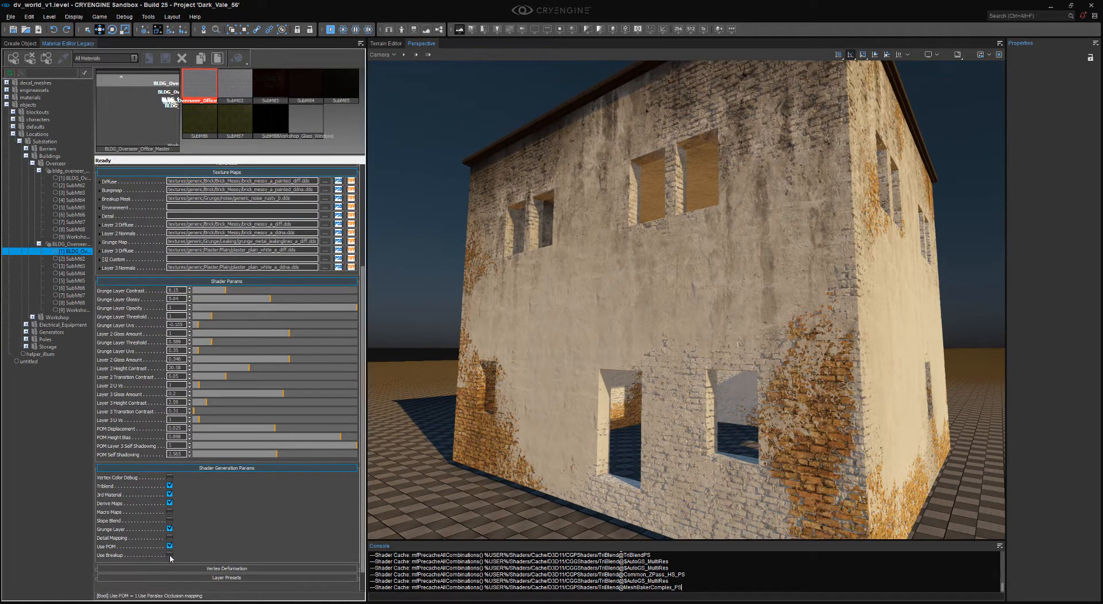